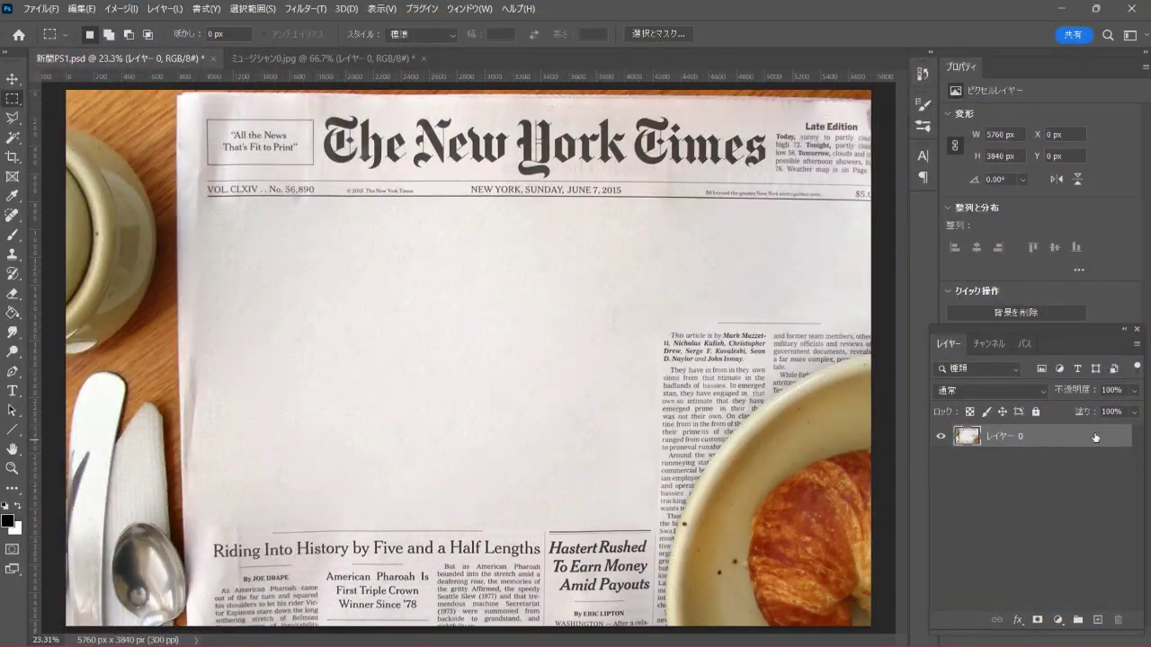
# Drag the concert photo from ミュージシャン0.jpg onto the 新聞PS1.psd newspaper as a new layer.
pyautogui.click(328, 58)
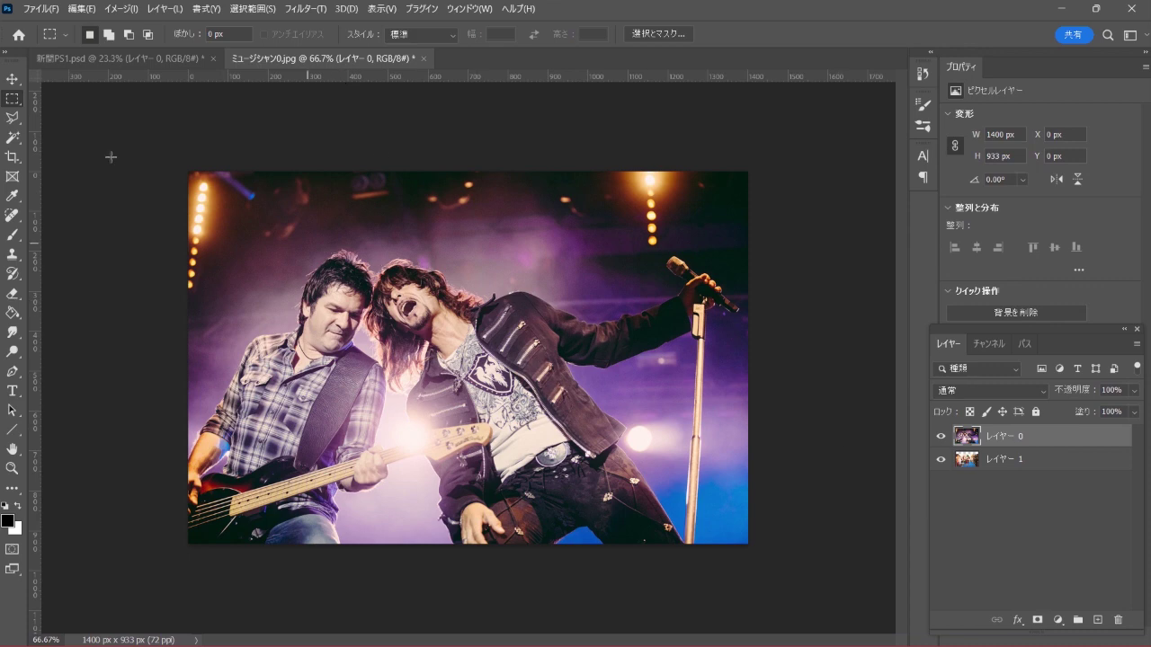
pyautogui.press('v')
pyautogui.moveTo(361, 216)
pyautogui.mouseDown()
pyautogui.moveTo(232, 134)
pyautogui.moveTo(388, 325)
pyautogui.mouseUp()
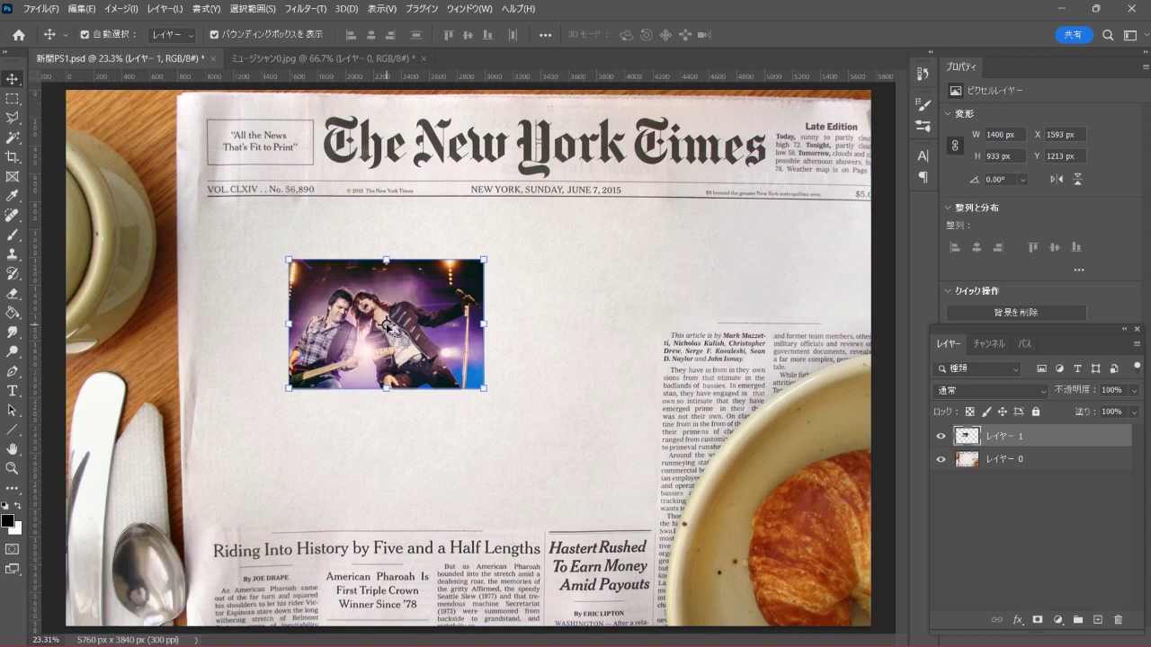
# Convert the concert photo layer to a smart object and put it in a new group.
pyautogui.rightClick(1085, 440)
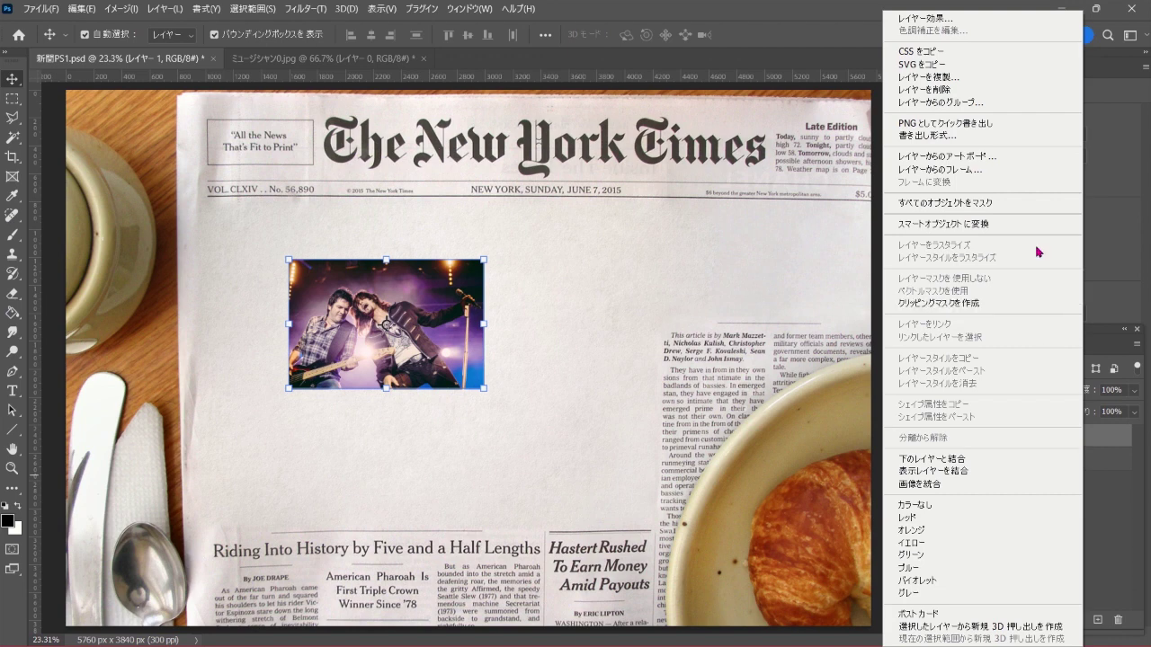
pyautogui.click(1044, 226)
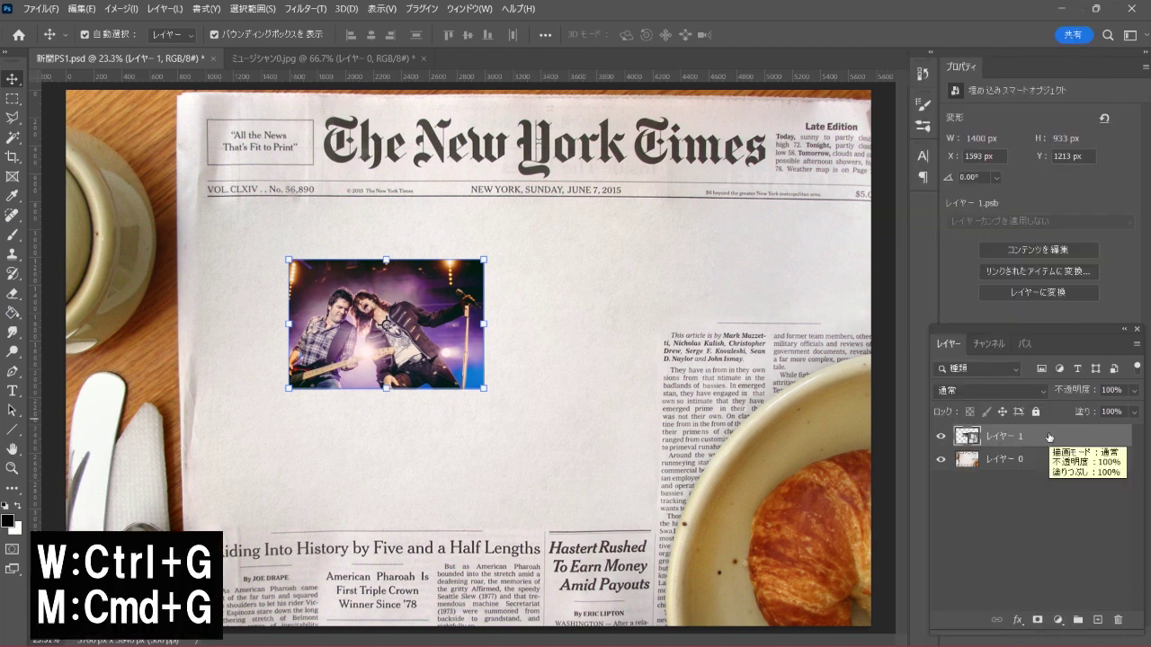
pyautogui.hotkey('ctrl', 'g')
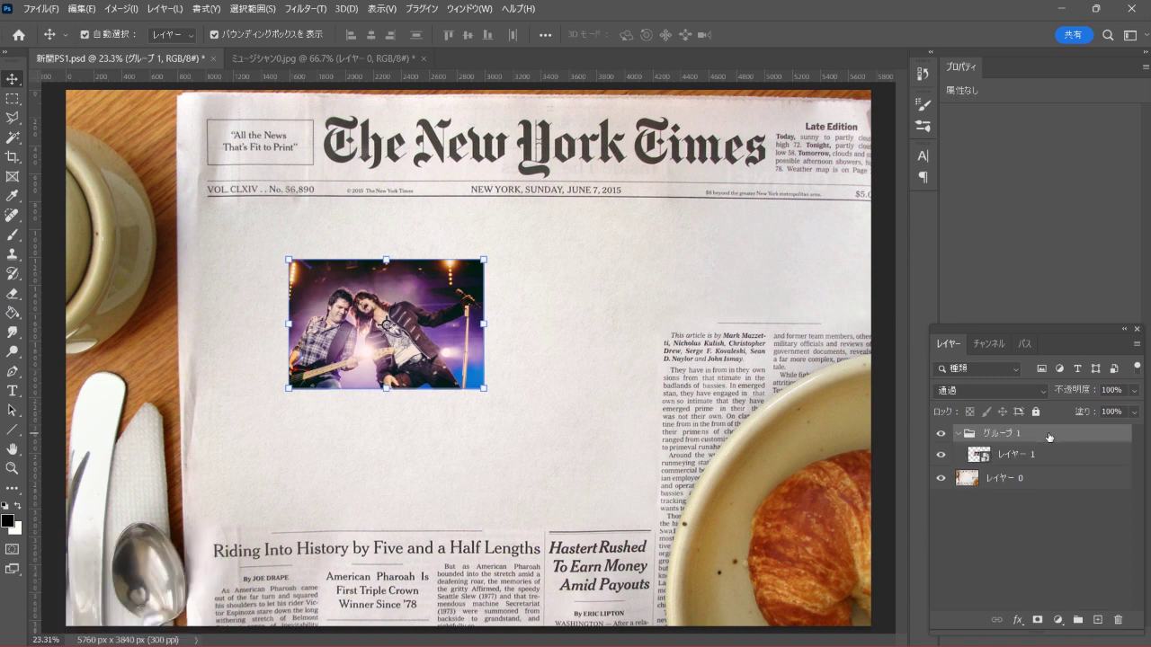
# Mask the group to the frame area loaded from the 枠 channel.
pyautogui.click(989, 344)
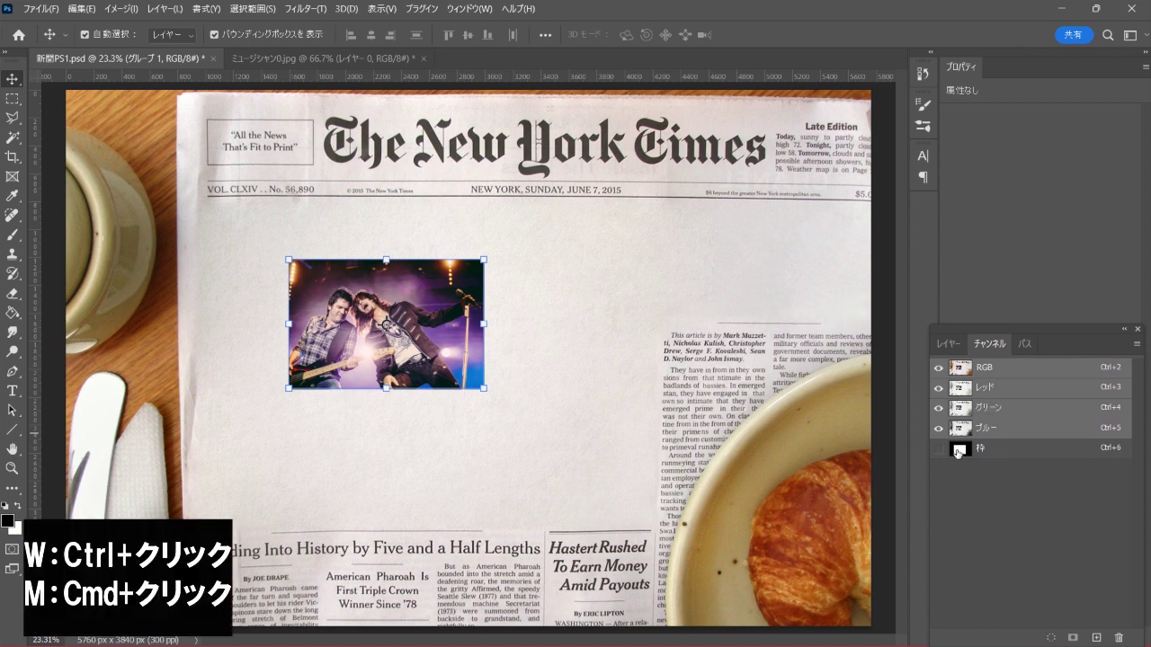
pyautogui.keyDown('ctrl'); pyautogui.click(961, 450); pyautogui.keyUp('ctrl')
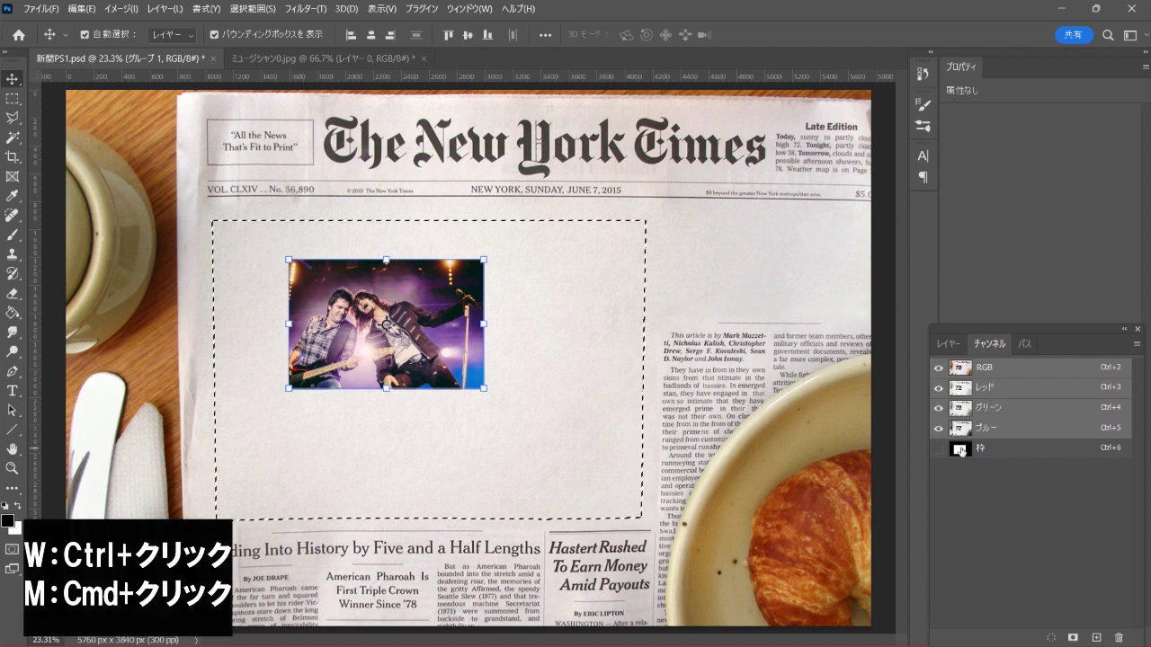
pyautogui.click(949, 343)
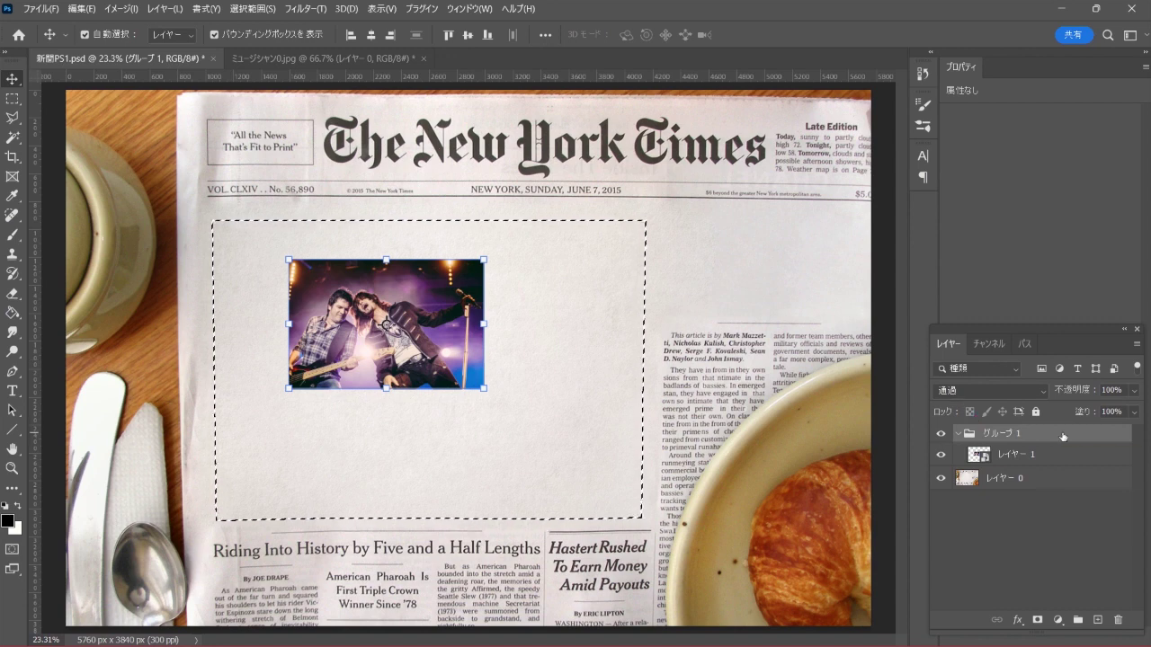
pyautogui.click(1036, 621)
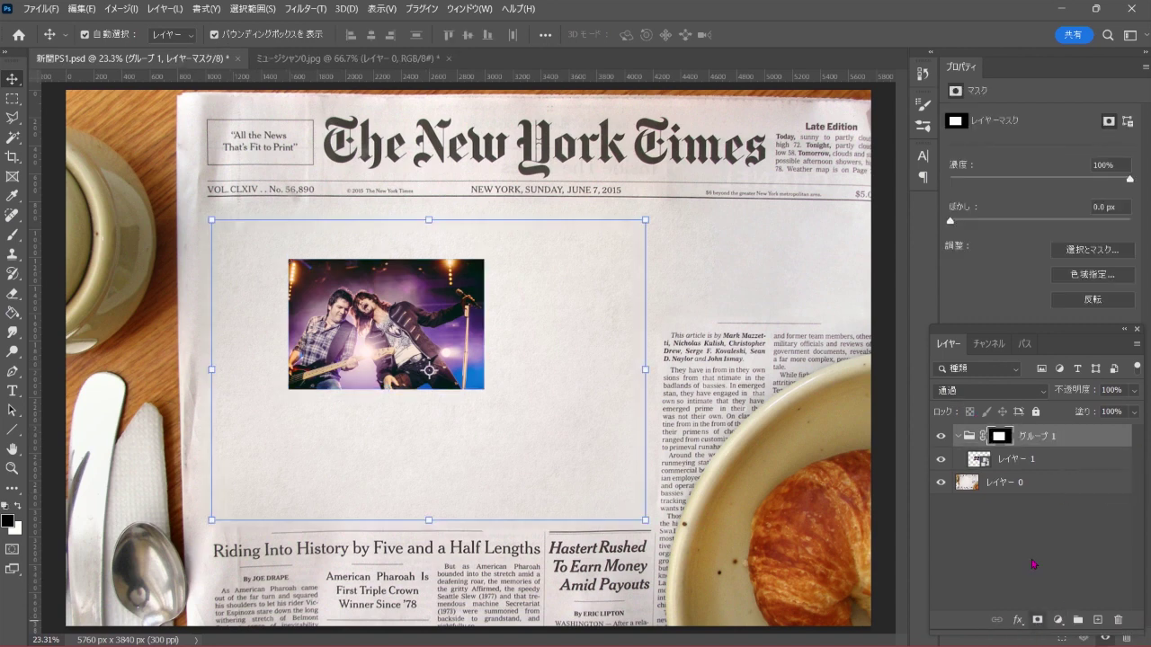
pyautogui.click(1085, 460)
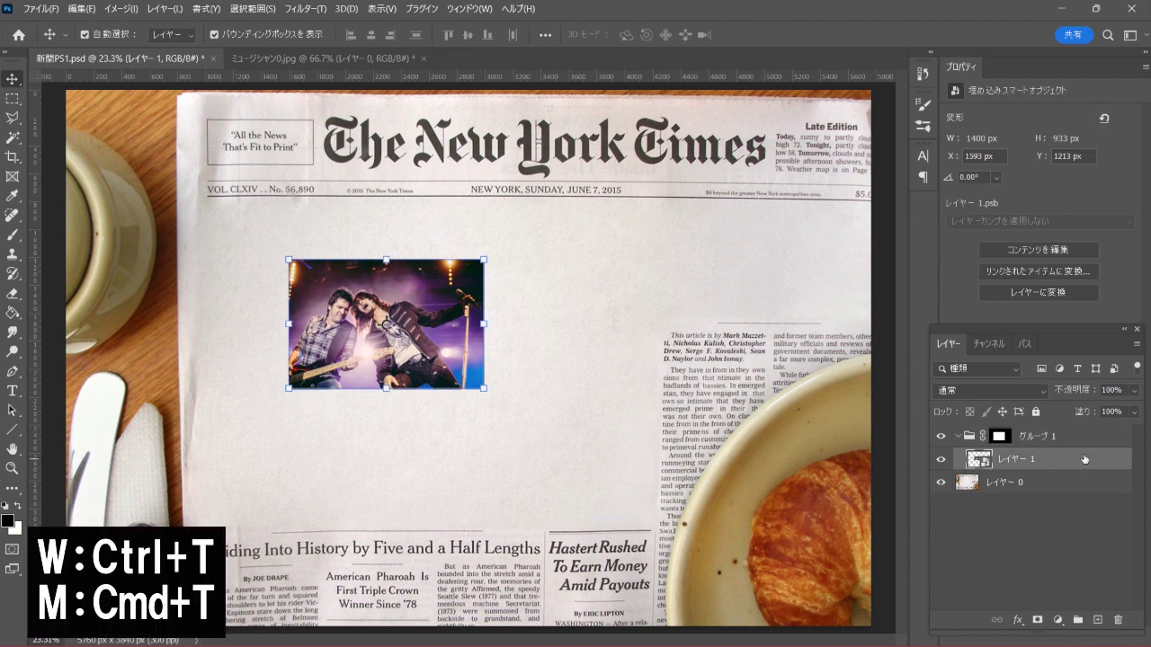
# Scale the concert photo up to about 294% and position it to fill the masked frame.
pyautogui.hotkey('ctrl', 't')
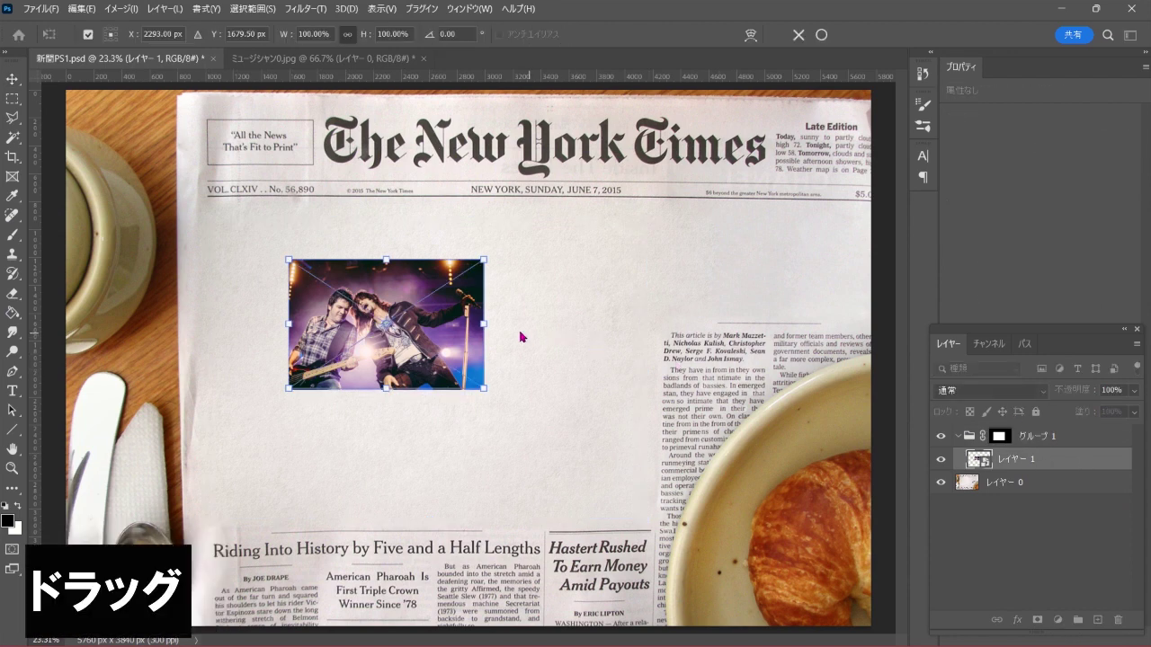
pyautogui.moveTo(488, 323); pyautogui.dragTo(623, 342)
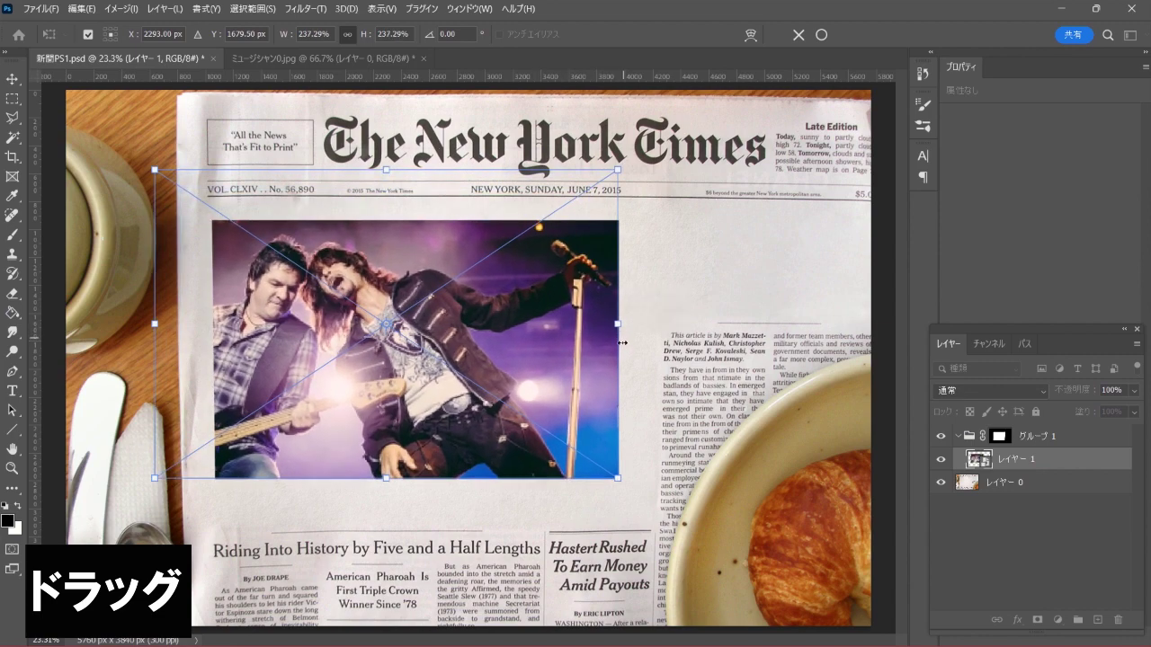
pyautogui.moveTo(554, 346); pyautogui.dragTo(582, 398)
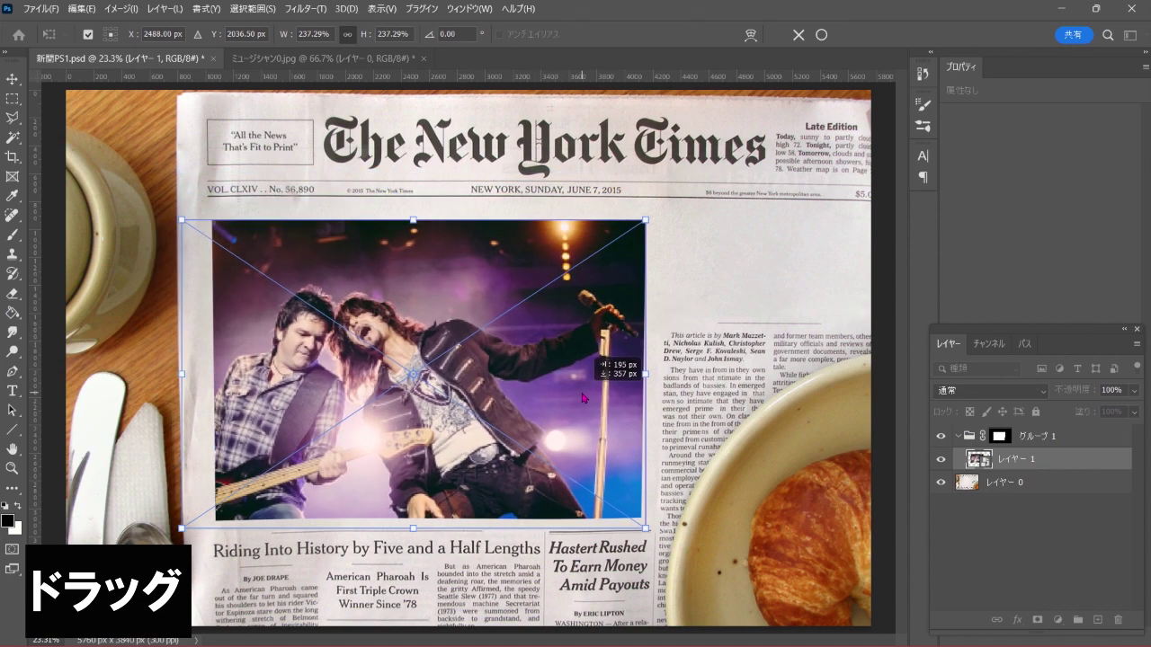
pyautogui.moveTo(650, 374); pyautogui.dragTo(711, 374)
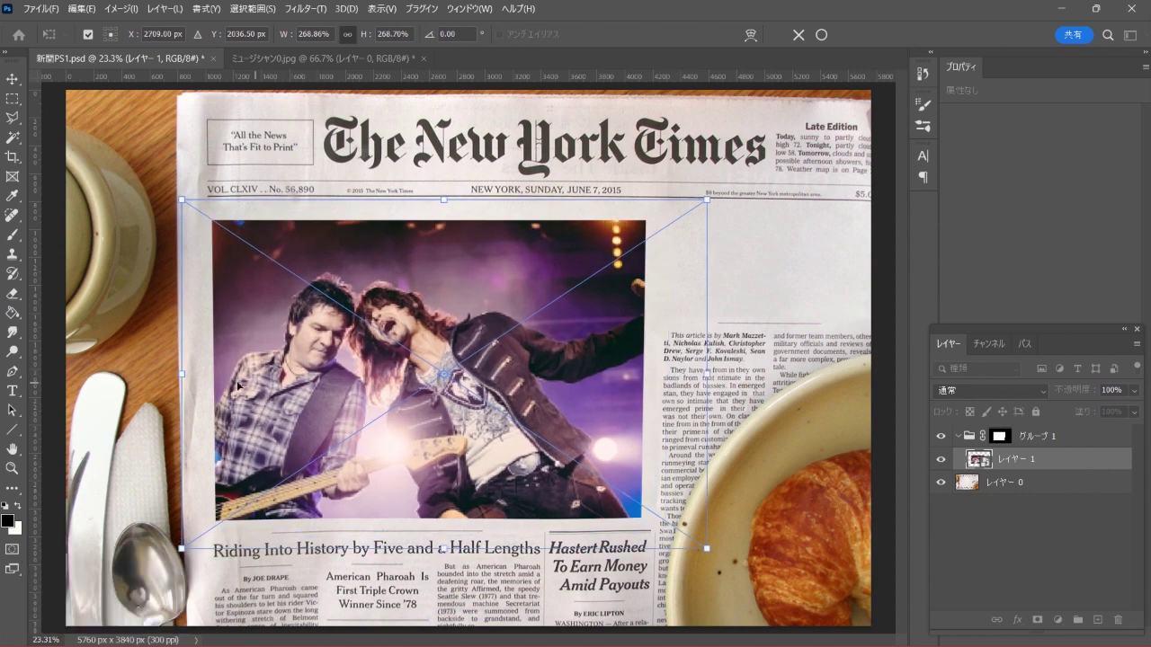
pyautogui.moveTo(213, 417); pyautogui.dragTo(213, 388)
pyautogui.moveTo(181, 344); pyautogui.dragTo(160, 344)
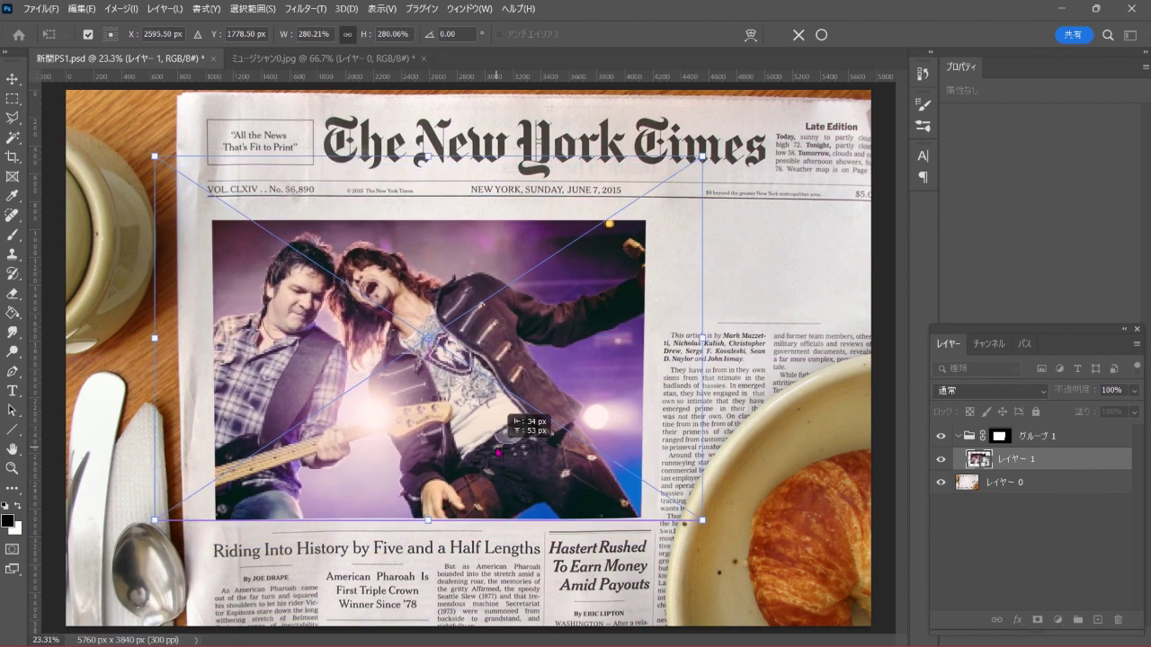
pyautogui.moveTo(514, 411)
pyautogui.mouseDown()
pyautogui.moveTo(540, 510)
pyautogui.moveTo(479, 528)
pyautogui.mouseUp()
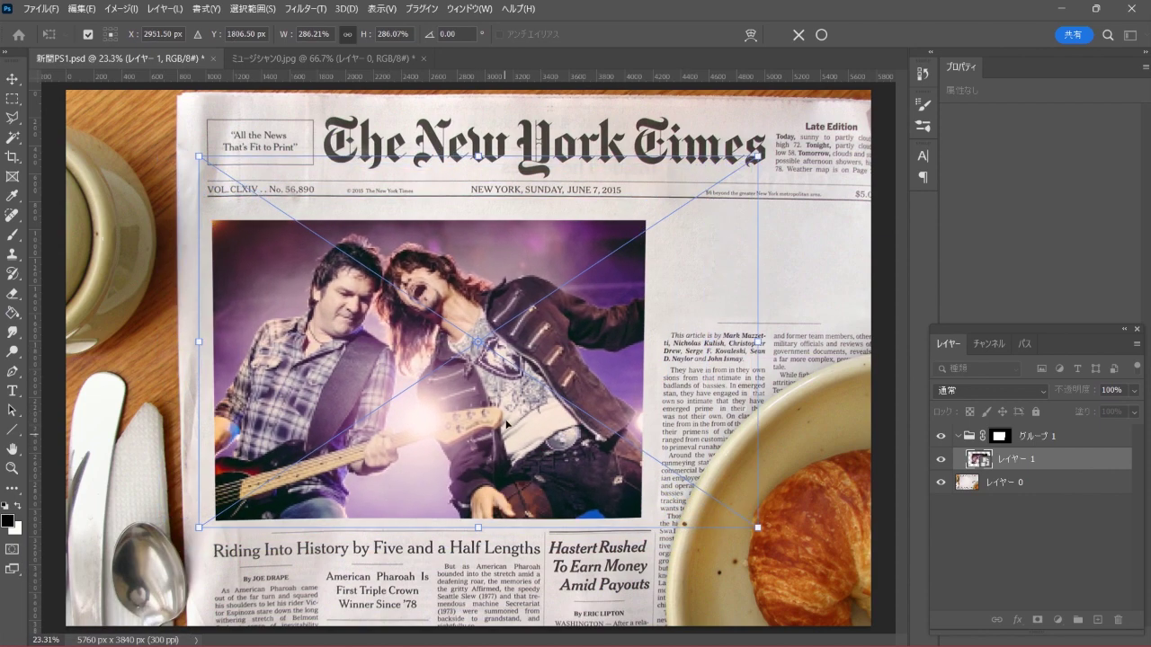
pyautogui.moveTo(483, 155); pyautogui.dragTo(483, 145)
pyautogui.moveTo(512, 478); pyautogui.dragTo(523, 477)
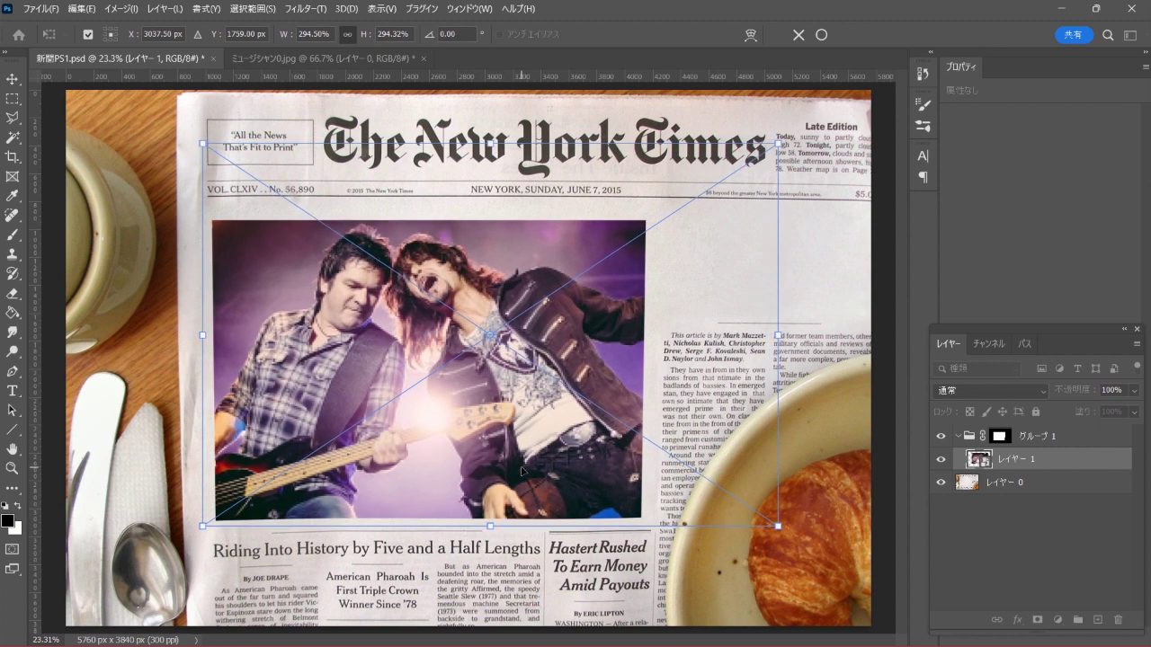
pyautogui.click(821, 34)
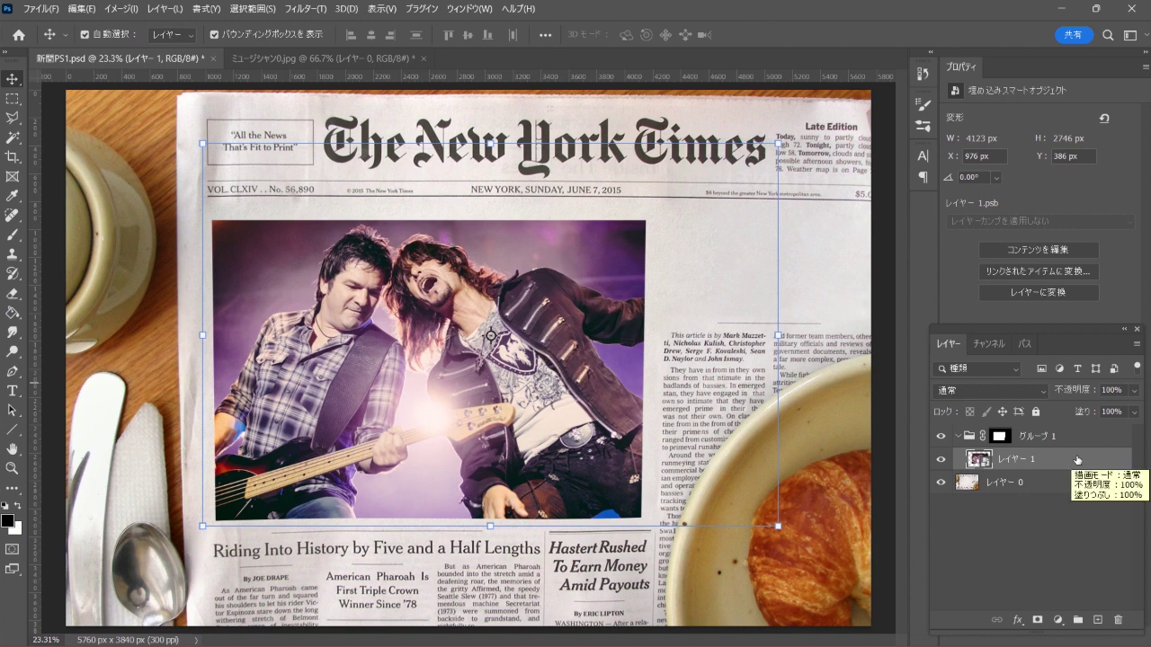
# Add a centred 9 px Stroke effect to the photo frame group.
pyautogui.click(971, 437)
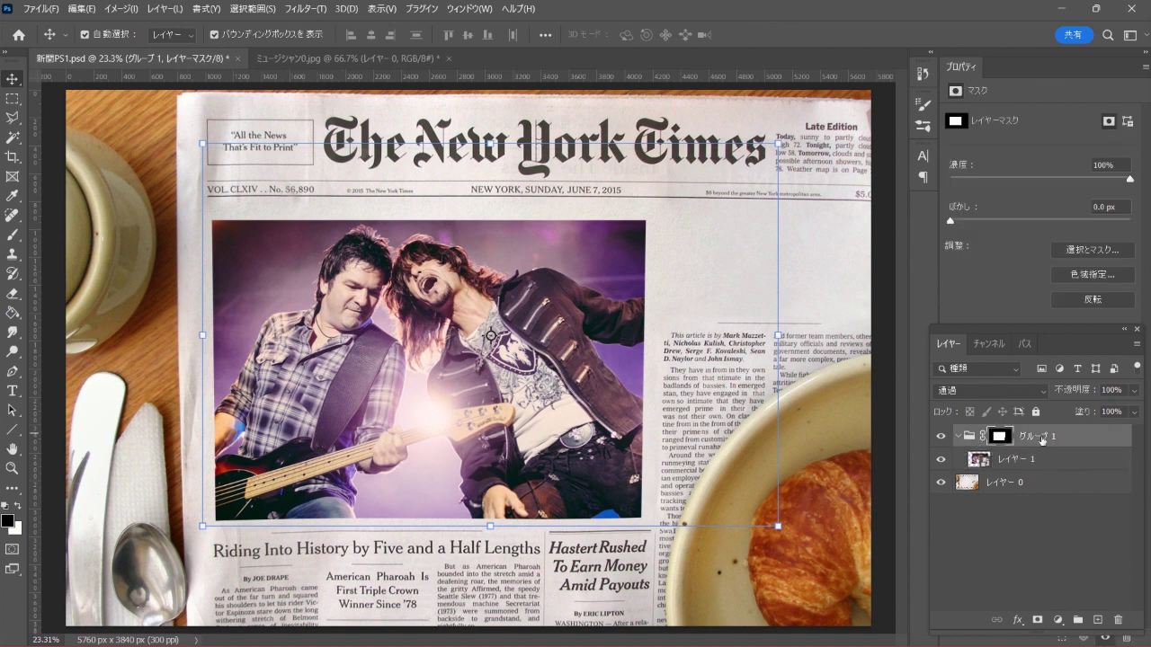
pyautogui.click(1021, 618)
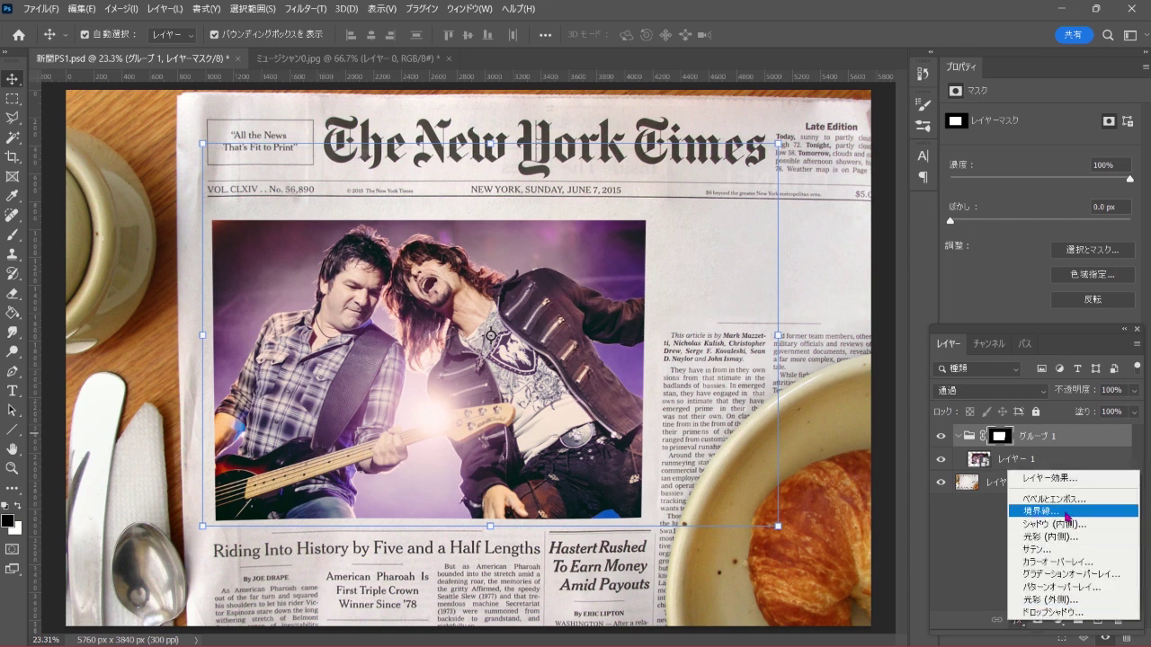
pyautogui.click(1099, 518)
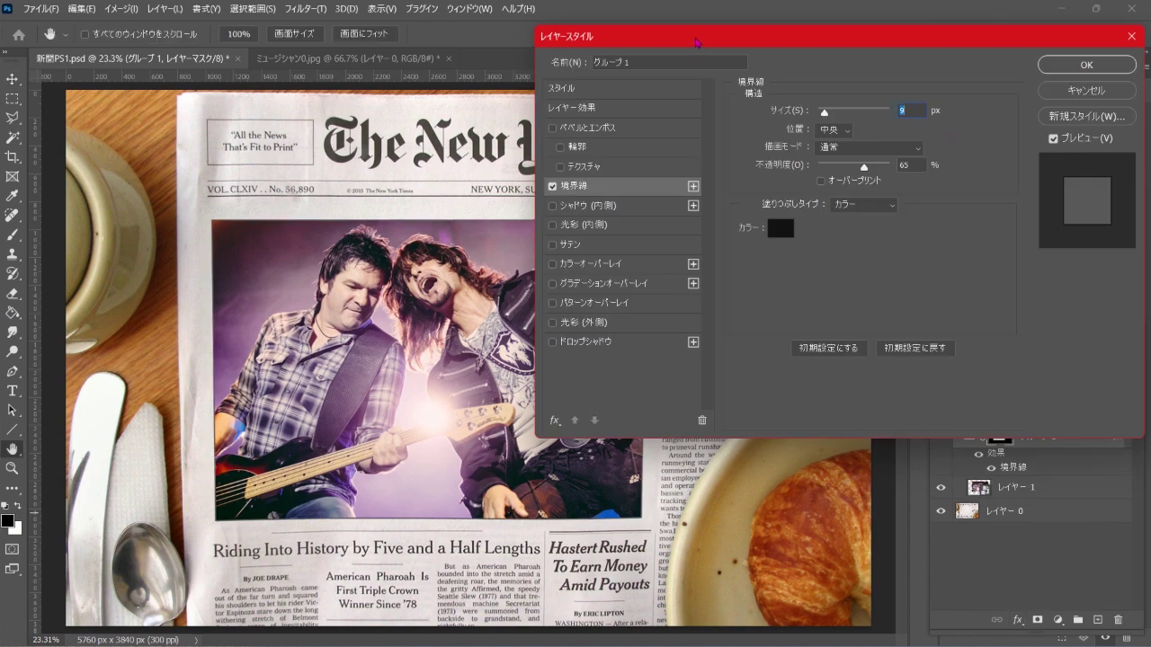
pyautogui.moveTo(692, 45)
pyautogui.mouseDown()
pyautogui.moveTo(763, 65)
pyautogui.moveTo(778, 31)
pyautogui.mouseUp()
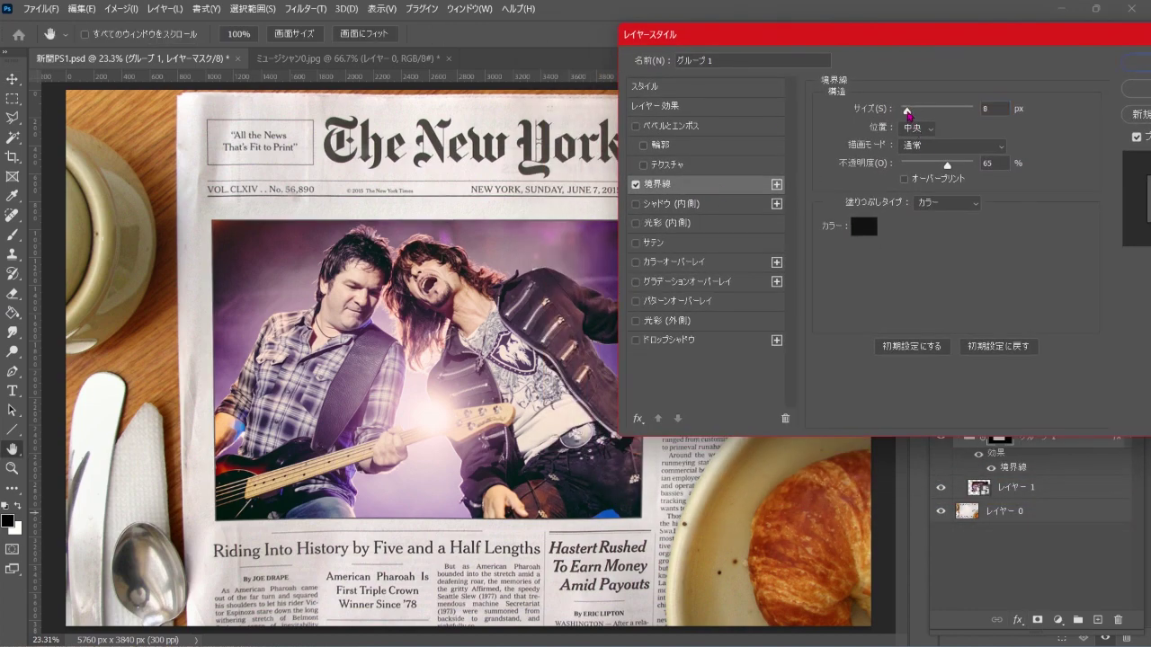
pyautogui.moveTo(907, 109)
pyautogui.mouseDown()
pyautogui.moveTo(920, 111)
pyautogui.moveTo(908, 113)
pyautogui.mouseUp()
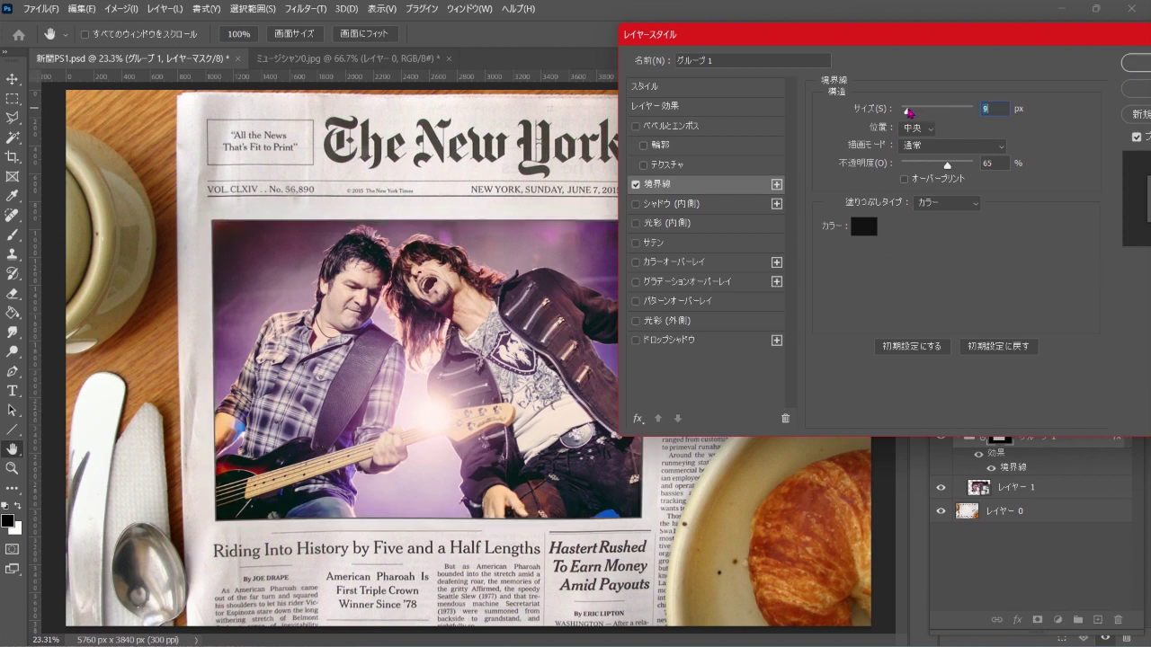
pyautogui.click(926, 132)
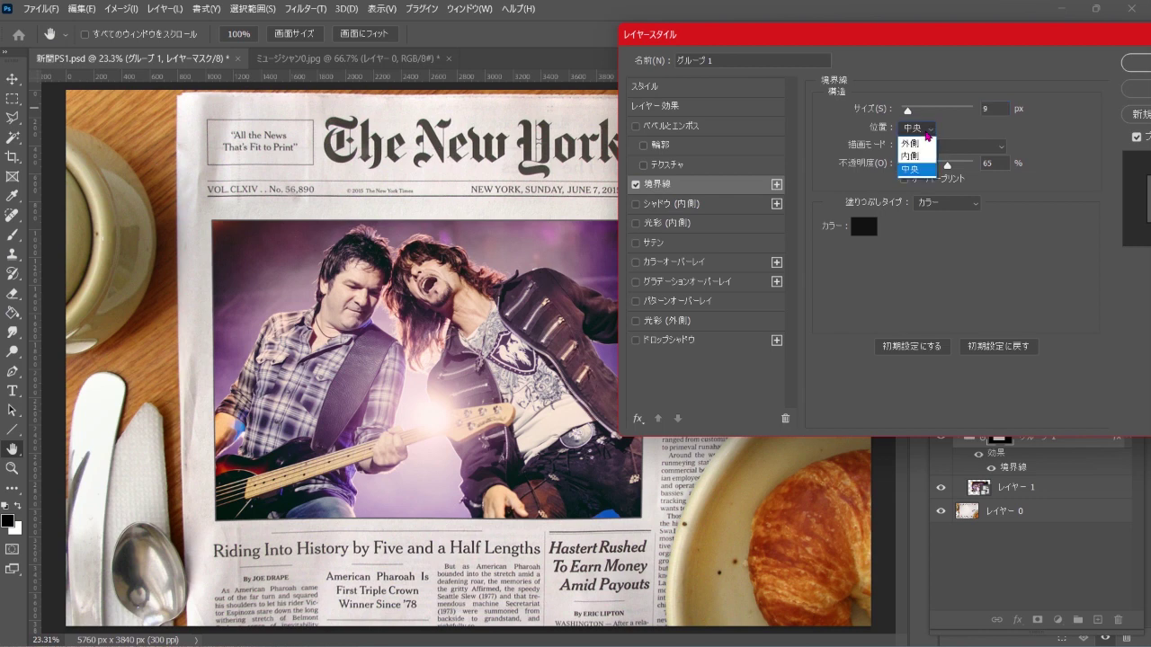
pyautogui.click(917, 169)
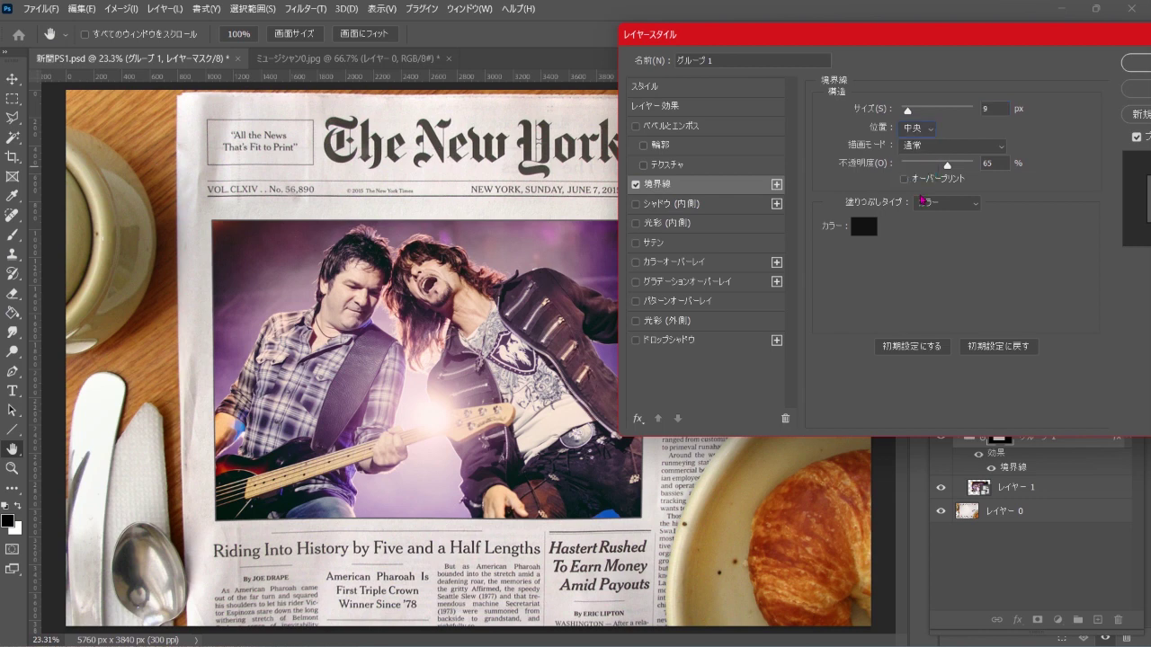
# Set the stroke colour to near-black #121212 at 65% opacity and apply it.
pyautogui.click(865, 227)
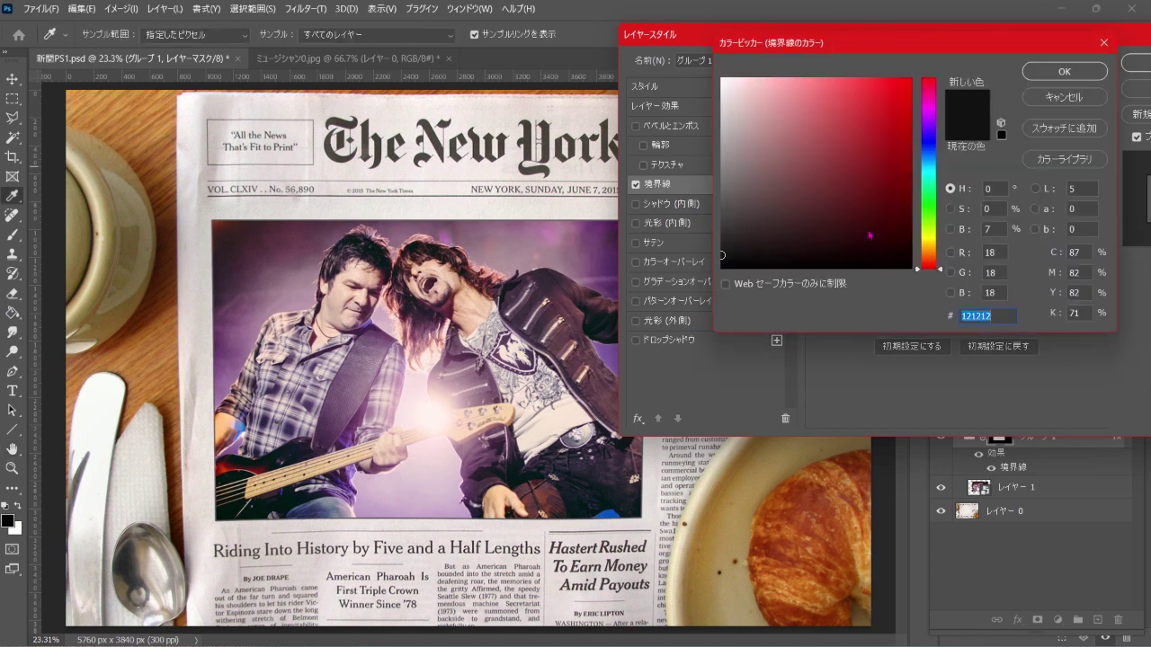
pyautogui.click(987, 230)
pyautogui.write('7')
pyautogui.click(1086, 73)
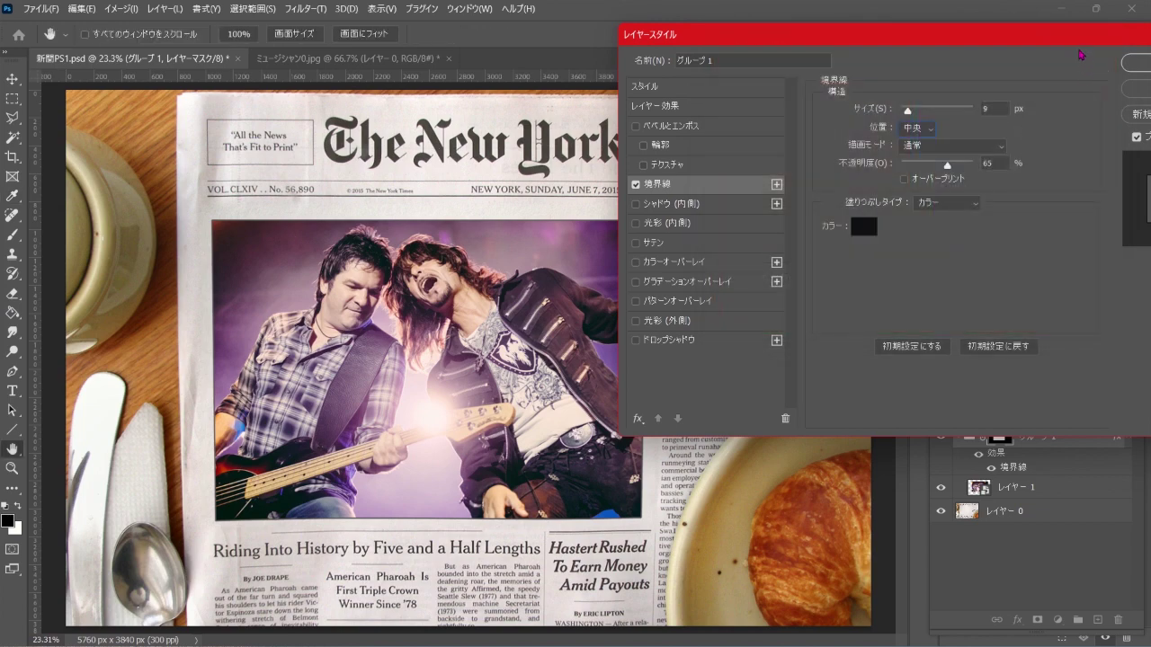
pyautogui.moveTo(1079, 54); pyautogui.dragTo(1021, 54)
pyautogui.click(1089, 77)
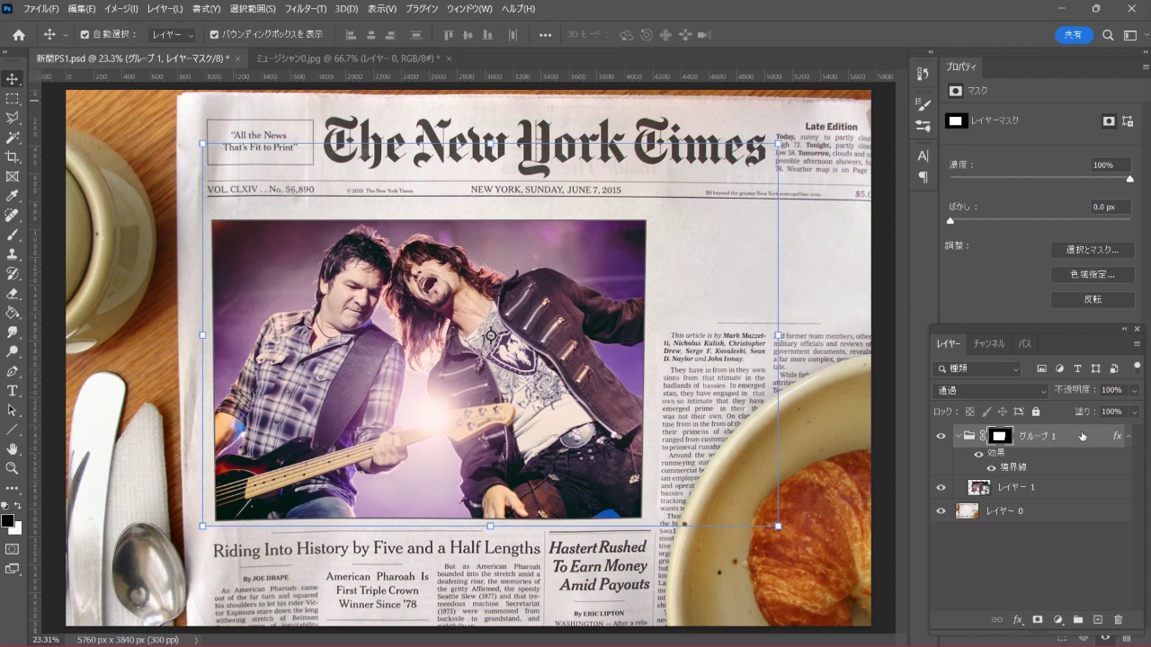
# Set the concert photo layer's blend mode to Luminosity.
pyautogui.click(1034, 490)
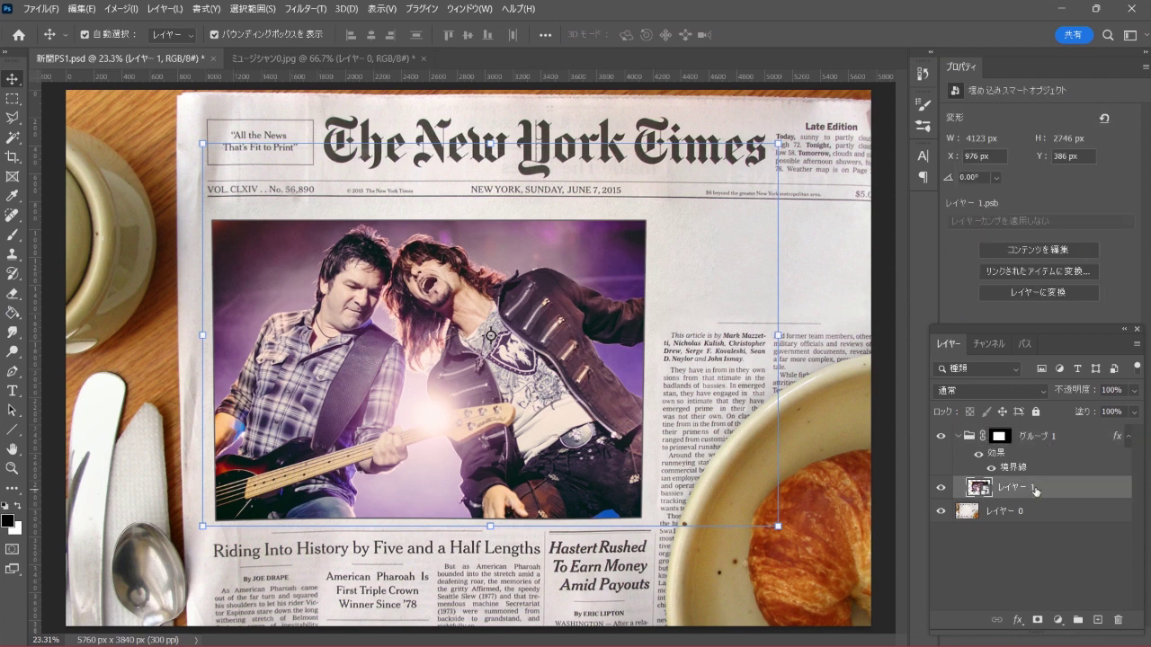
pyautogui.click(989, 391)
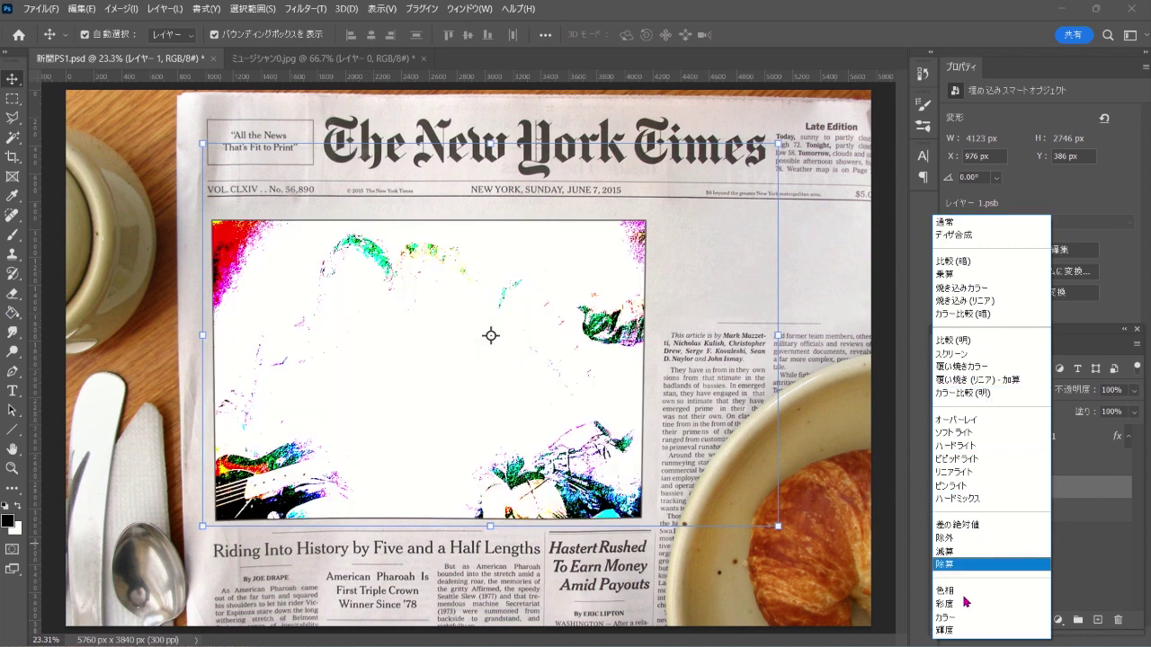
pyautogui.click(1024, 635)
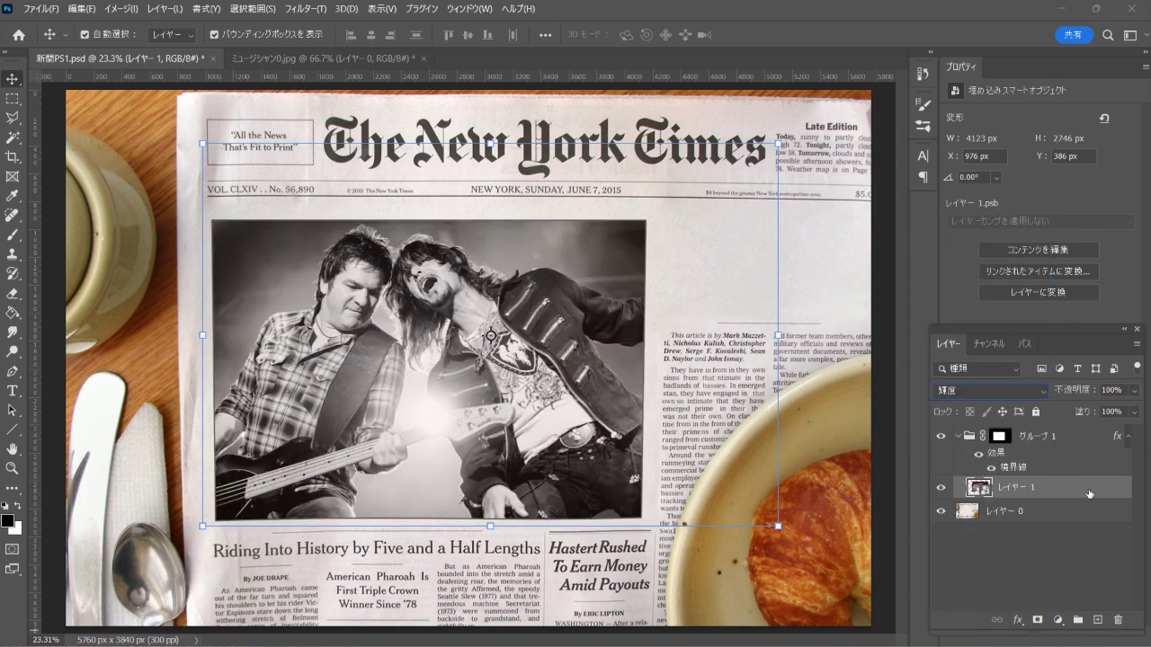
# Reset the foreground and background colours to default black and white.
pyautogui.press('d')
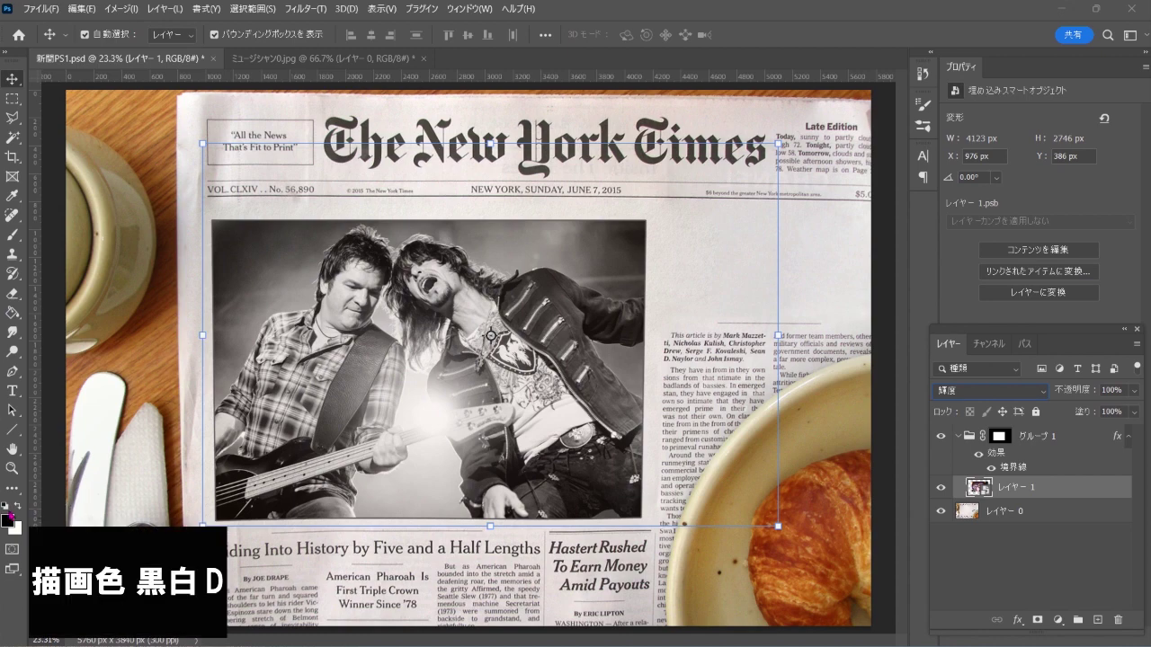
pyautogui.click(7, 506)
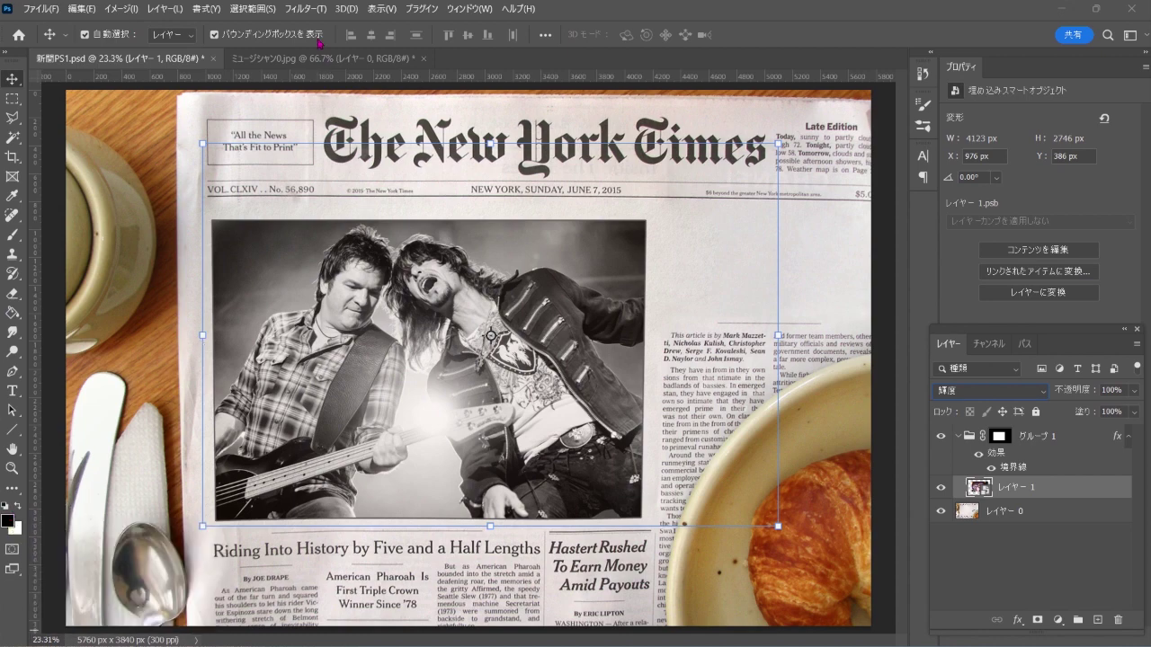
pyautogui.click(306, 8)
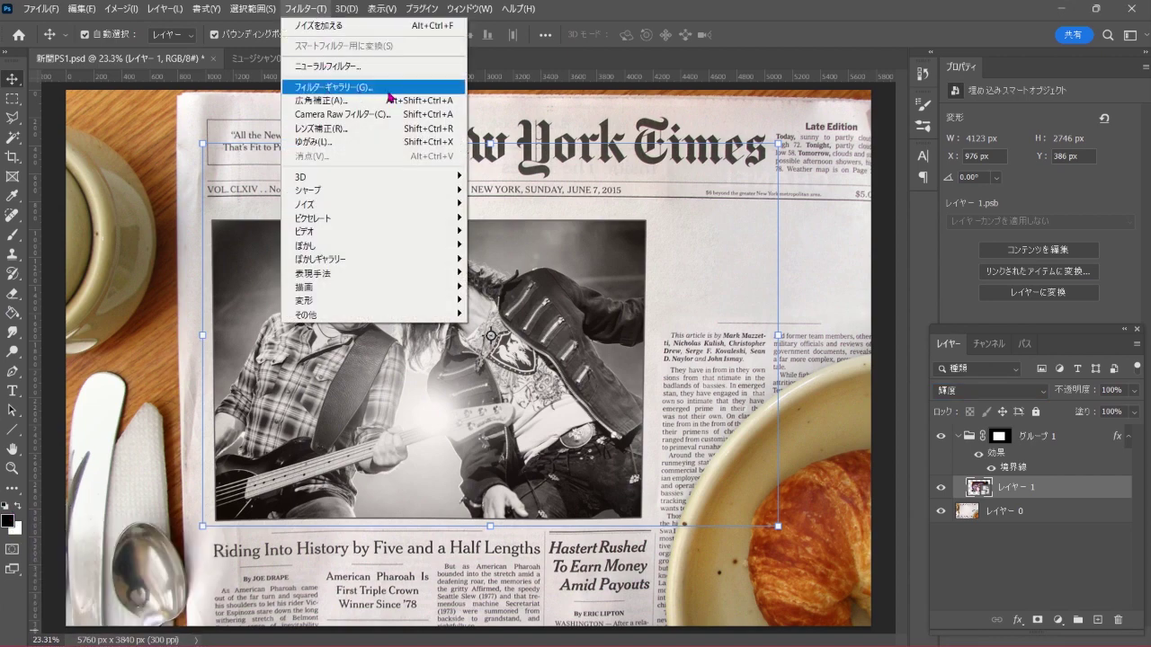
# Apply a Halftone Pattern filter (size 6, contrast 2, Dot) from the Filter Gallery to the photo.
pyautogui.click(422, 90)
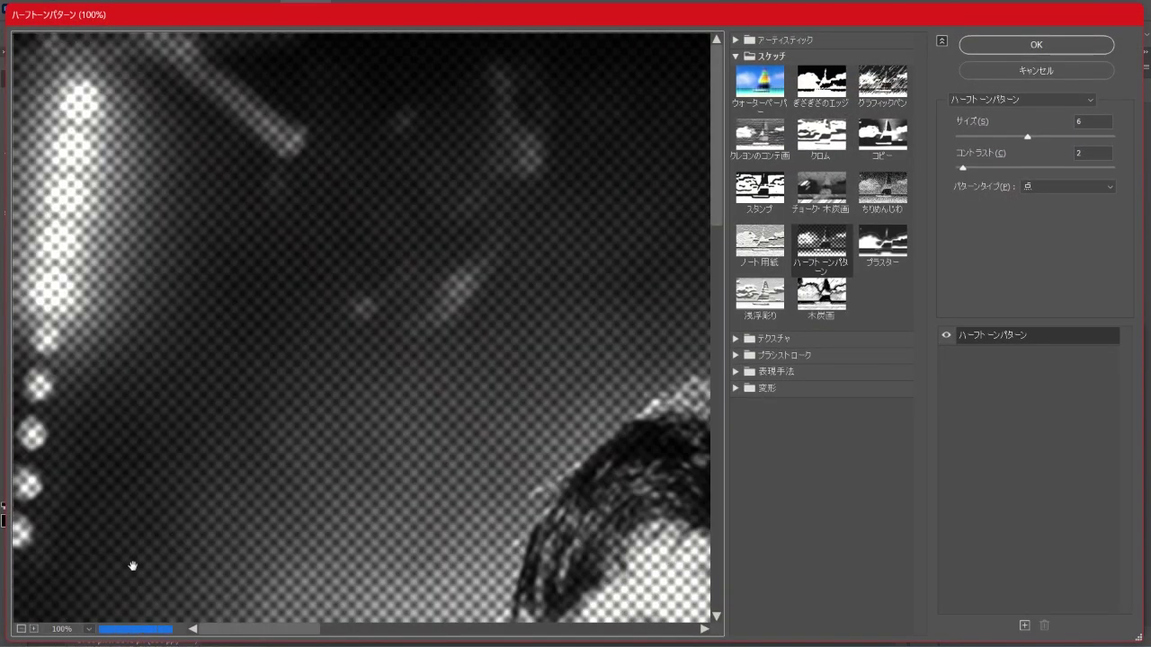
pyautogui.click(21, 629)
pyautogui.click(21, 630)
pyautogui.click(22, 630)
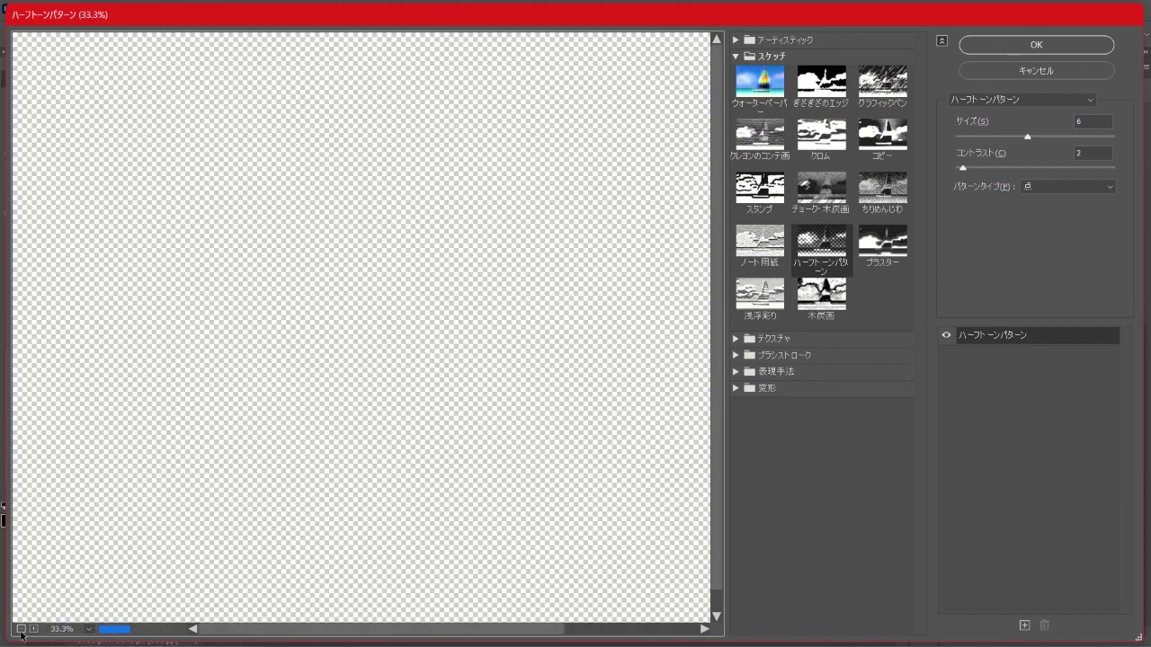
pyautogui.click(22, 630)
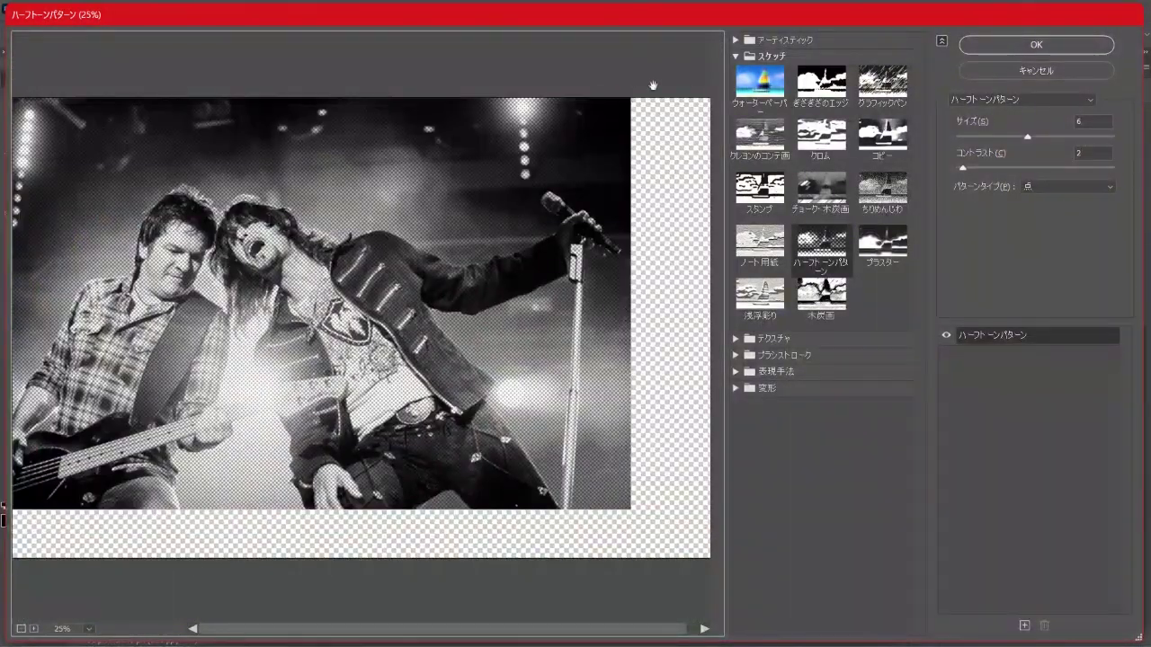
pyautogui.click(736, 57)
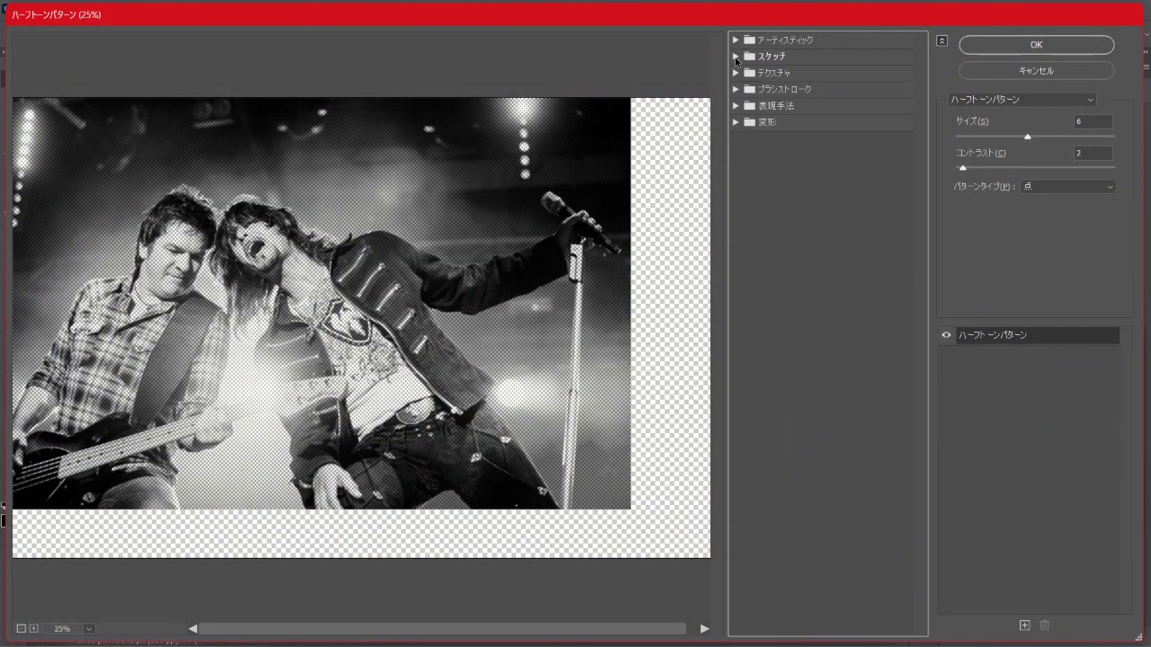
pyautogui.click(736, 58)
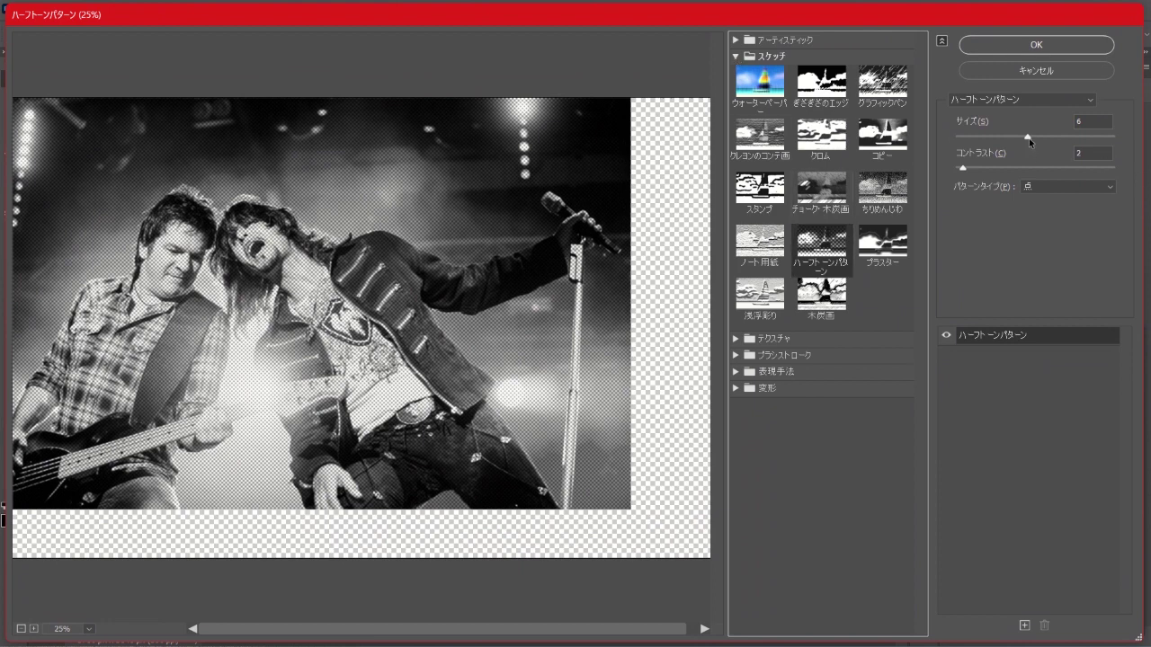
pyautogui.click(1036, 44)
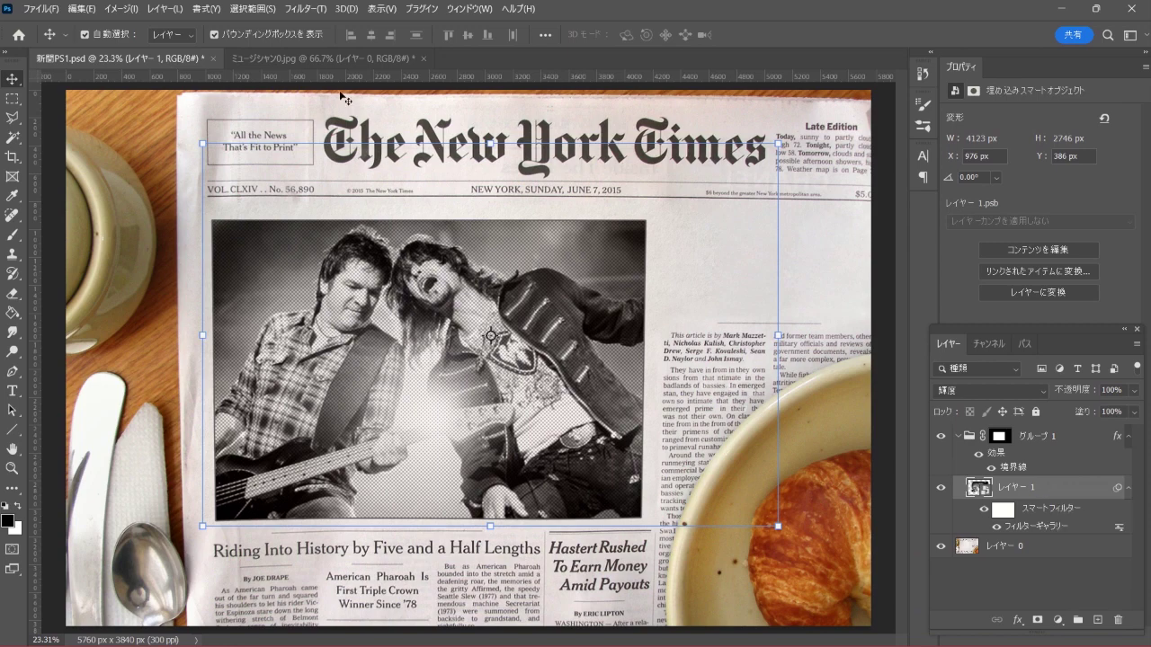
# Add 15% Gaussian monochromatic noise to the halftoned photo.
pyautogui.click(313, 14)
pyautogui.moveTo(324, 204)
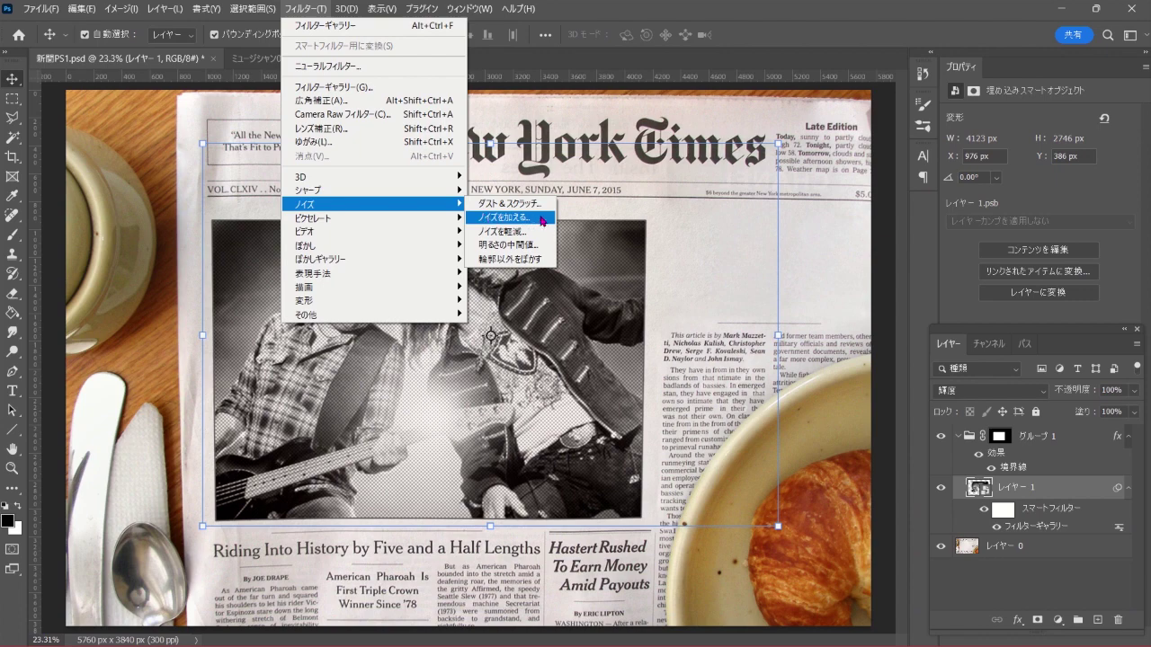
pyautogui.click(543, 219)
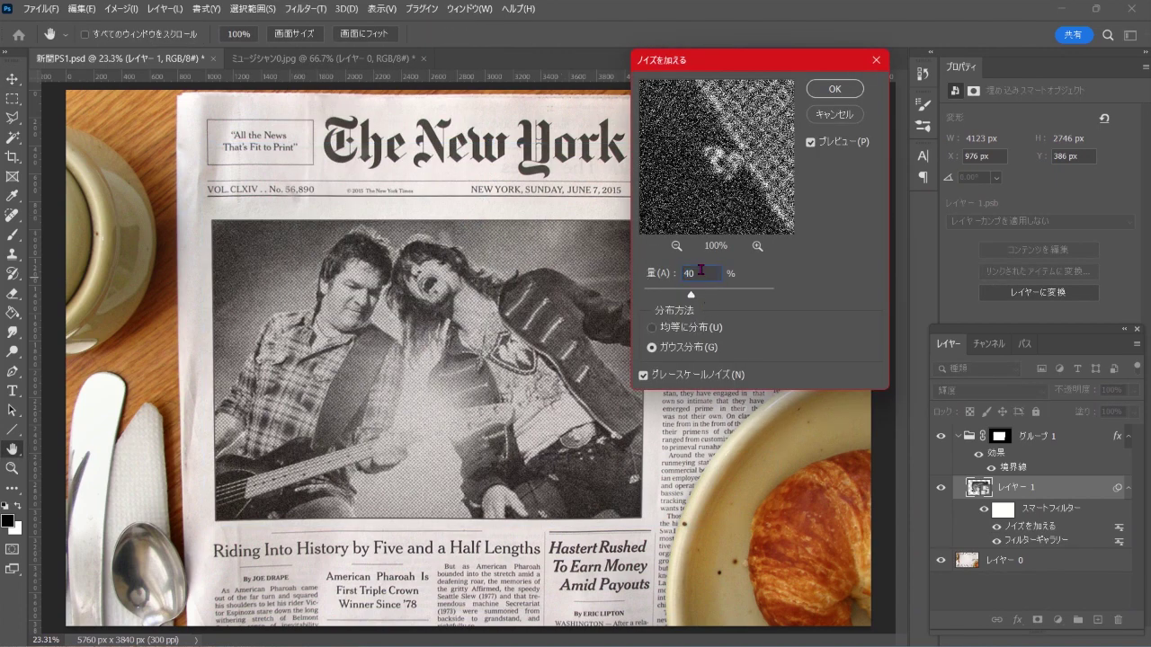
pyautogui.write('15')
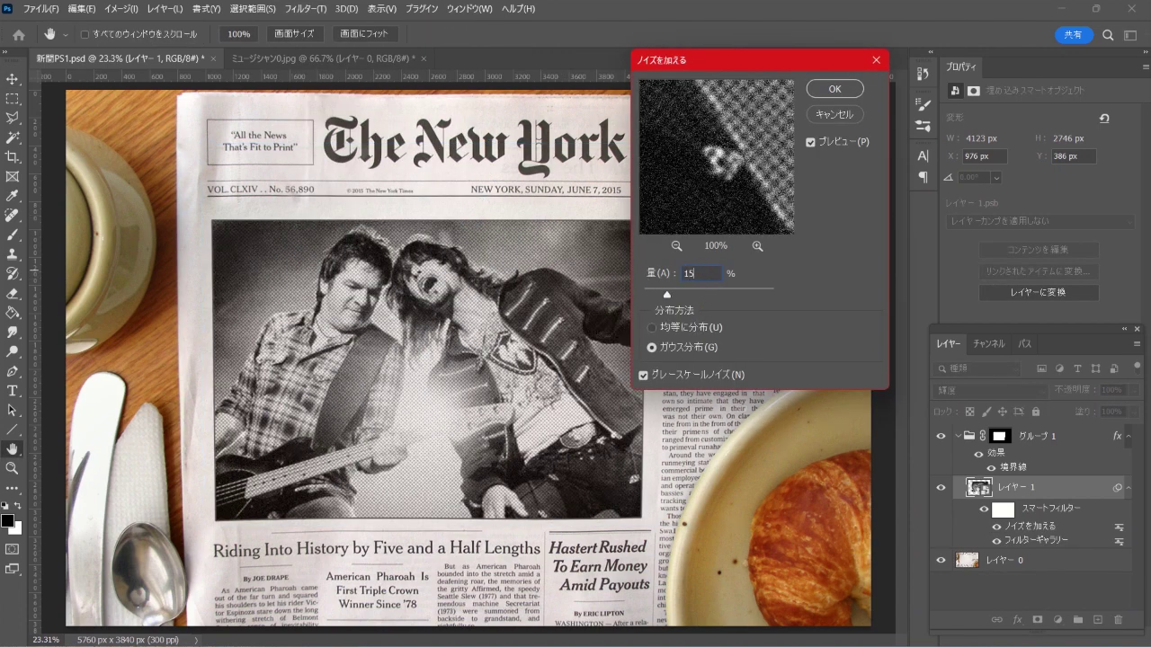
pyautogui.click(836, 89)
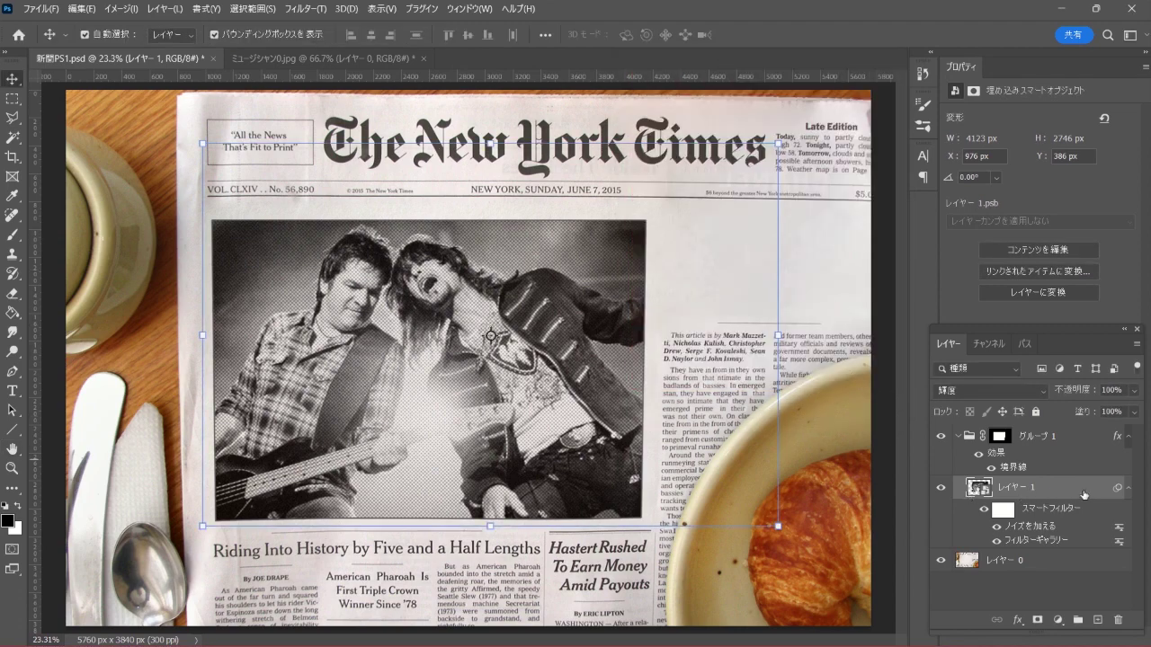
# Add an Exposure adjustment layer clipped to the concert photo.
pyautogui.click(1059, 621)
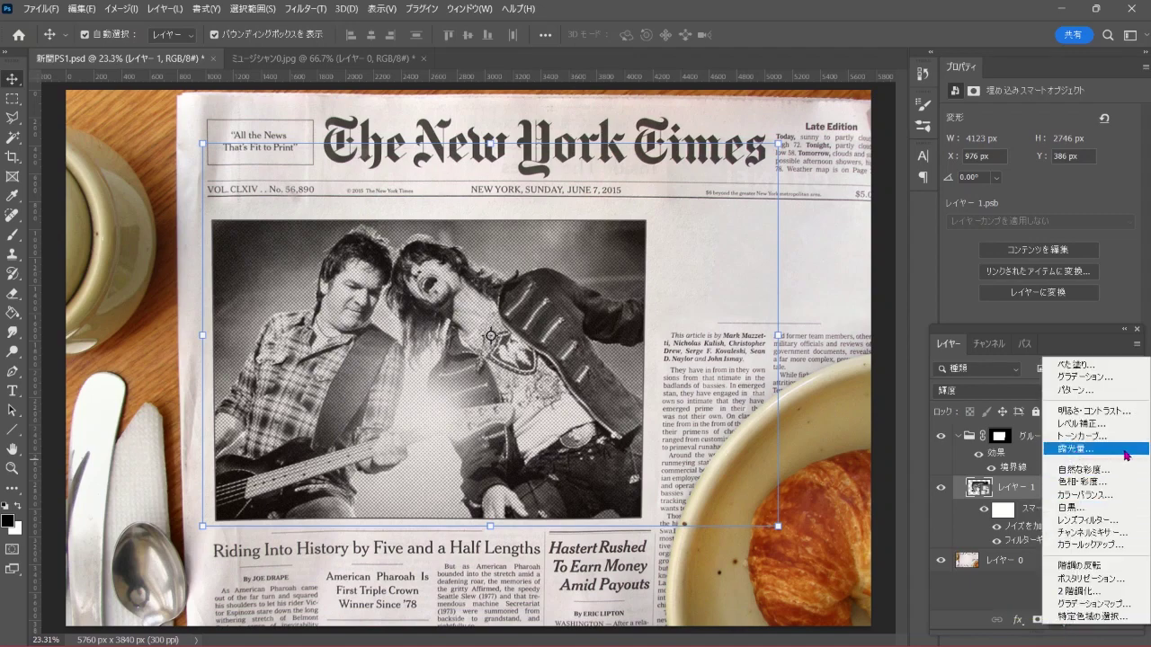
pyautogui.click(1124, 454)
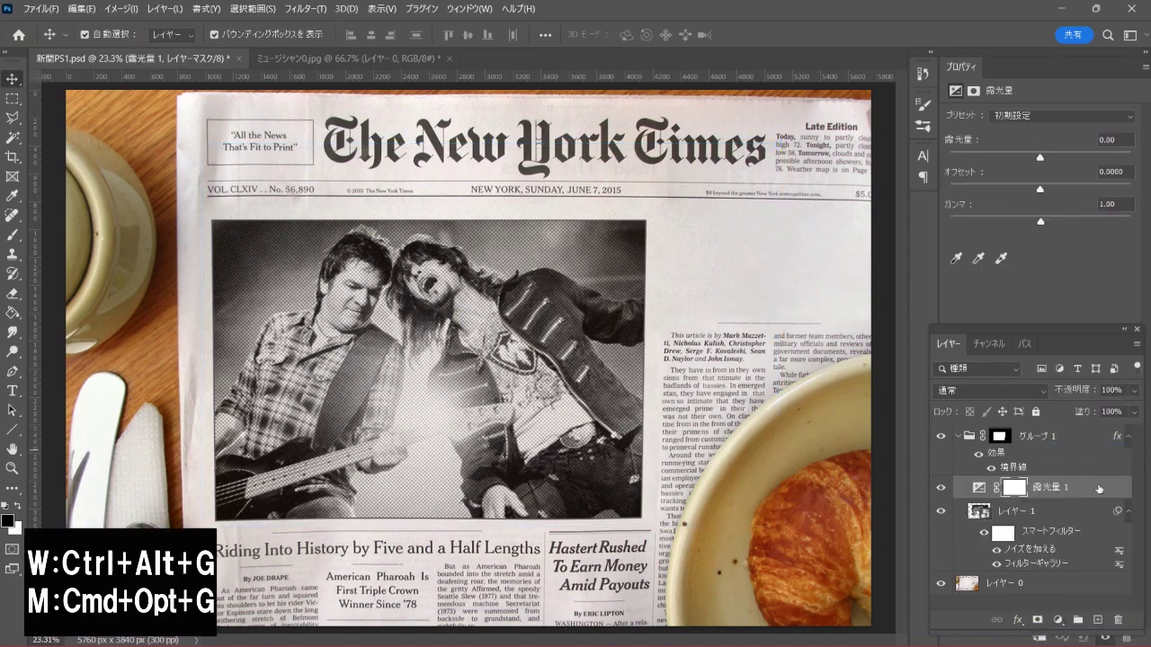
pyautogui.hotkey('ctrl', 'alt', 'g')
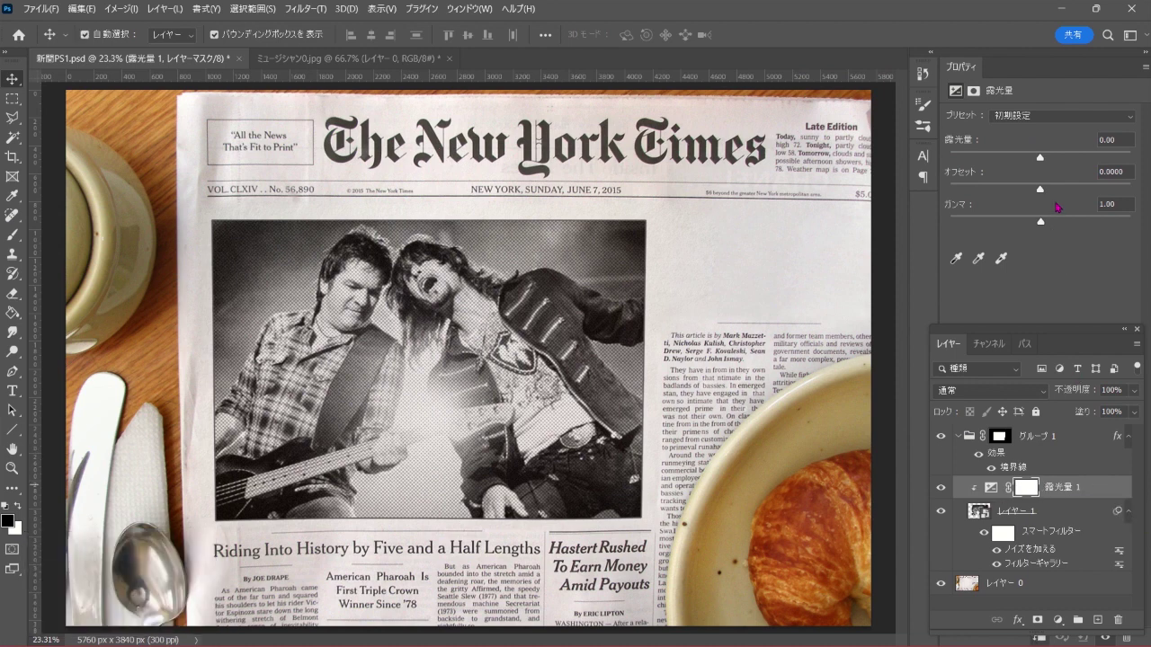
# Set the Exposure adjustment to exposure -0.2, offset 0.01 and gamma 1.40.
pyautogui.moveTo(1040, 160); pyautogui.dragTo(1036, 158)
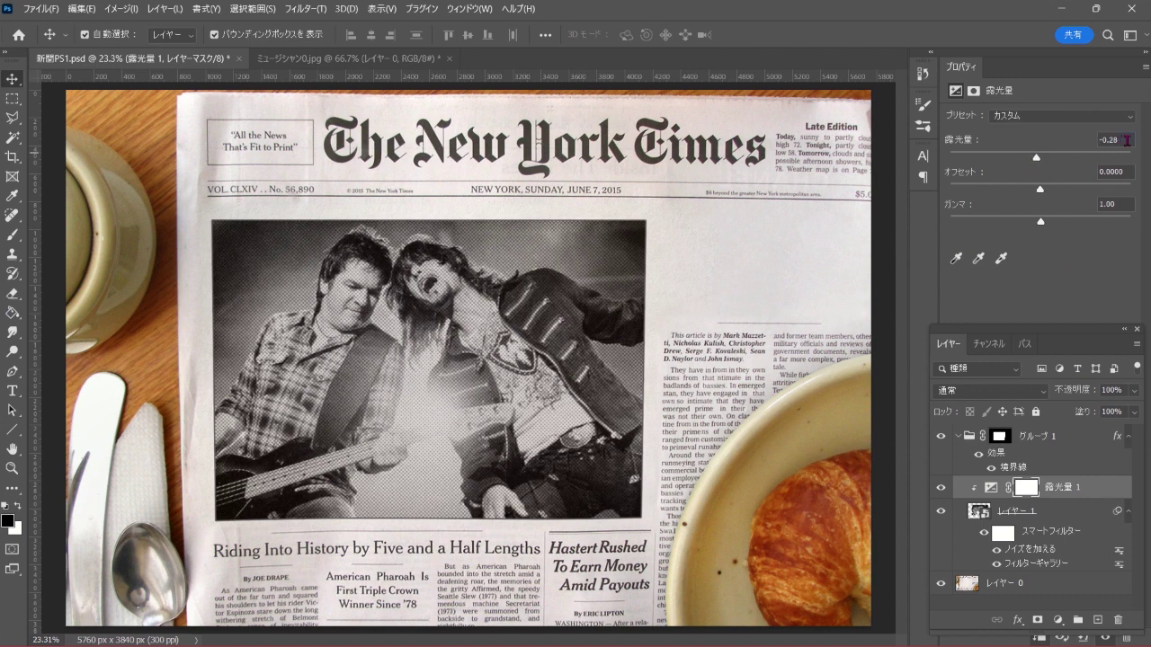
pyautogui.click(1126, 139)
pyautogui.write('-0.2')
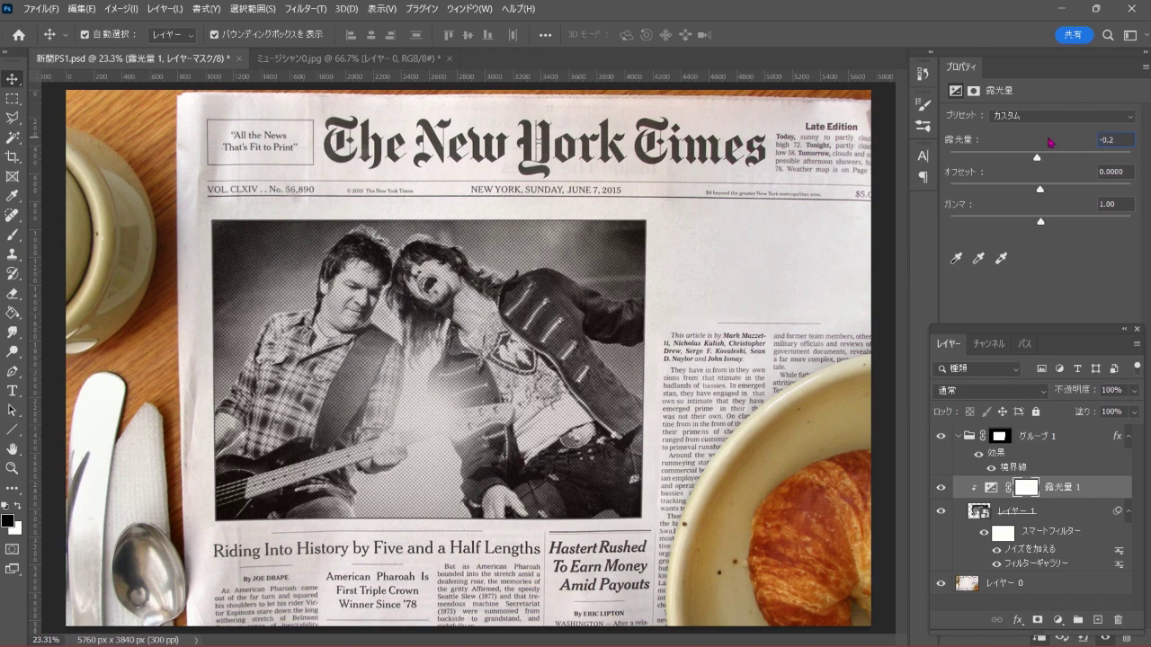
pyautogui.moveTo(1043, 188); pyautogui.dragTo(1050, 190)
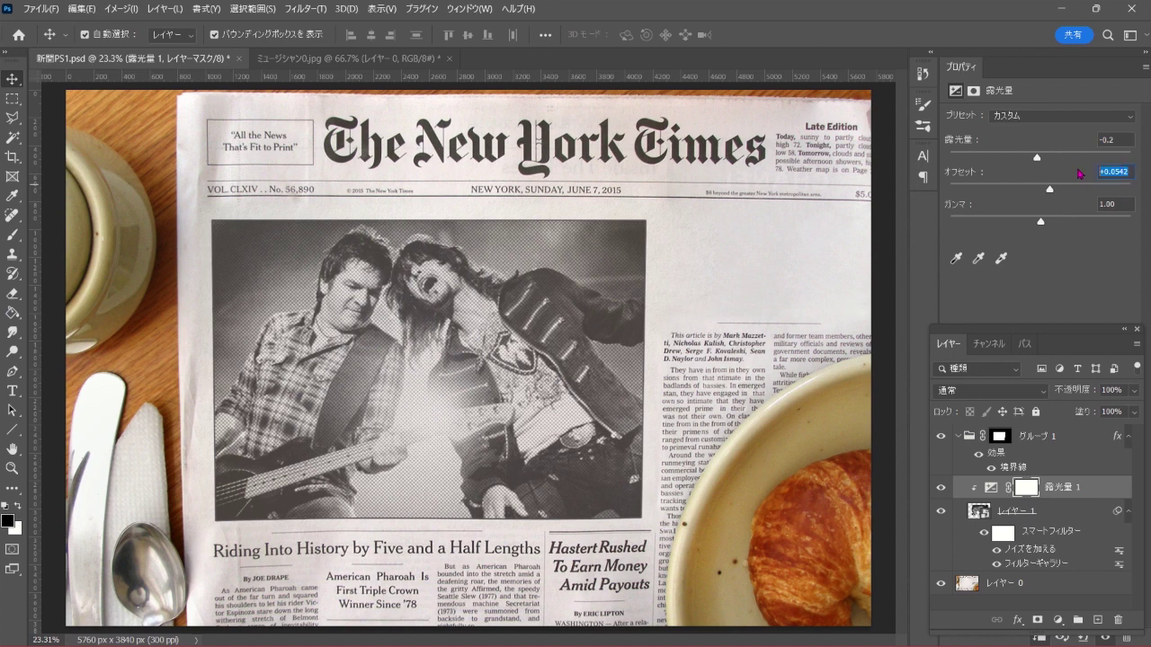
pyautogui.write('0.01')
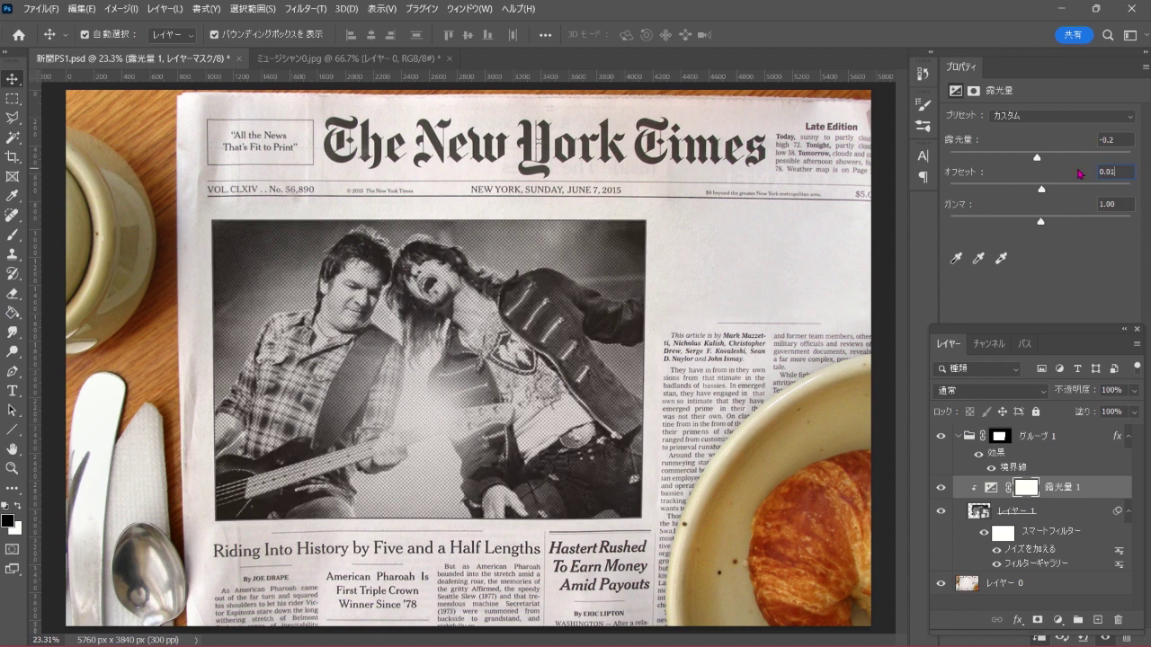
pyautogui.click(1043, 219)
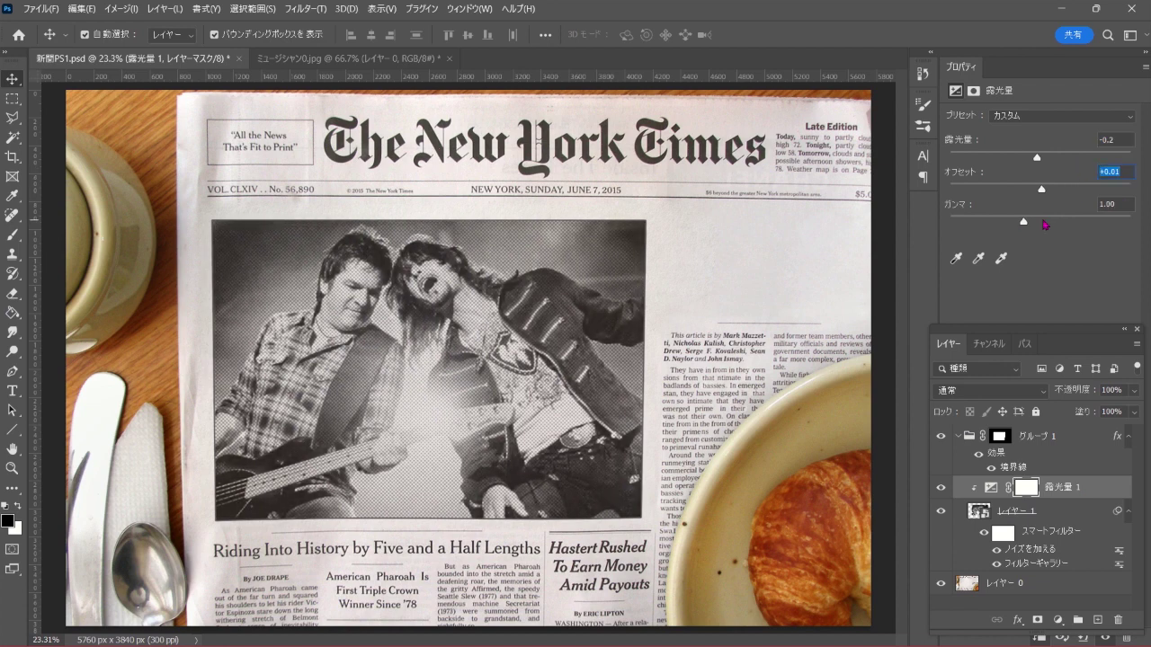
pyautogui.moveTo(1026, 224)
pyautogui.mouseDown()
pyautogui.moveTo(1015, 223)
pyautogui.moveTo(1029, 225)
pyautogui.mouseUp()
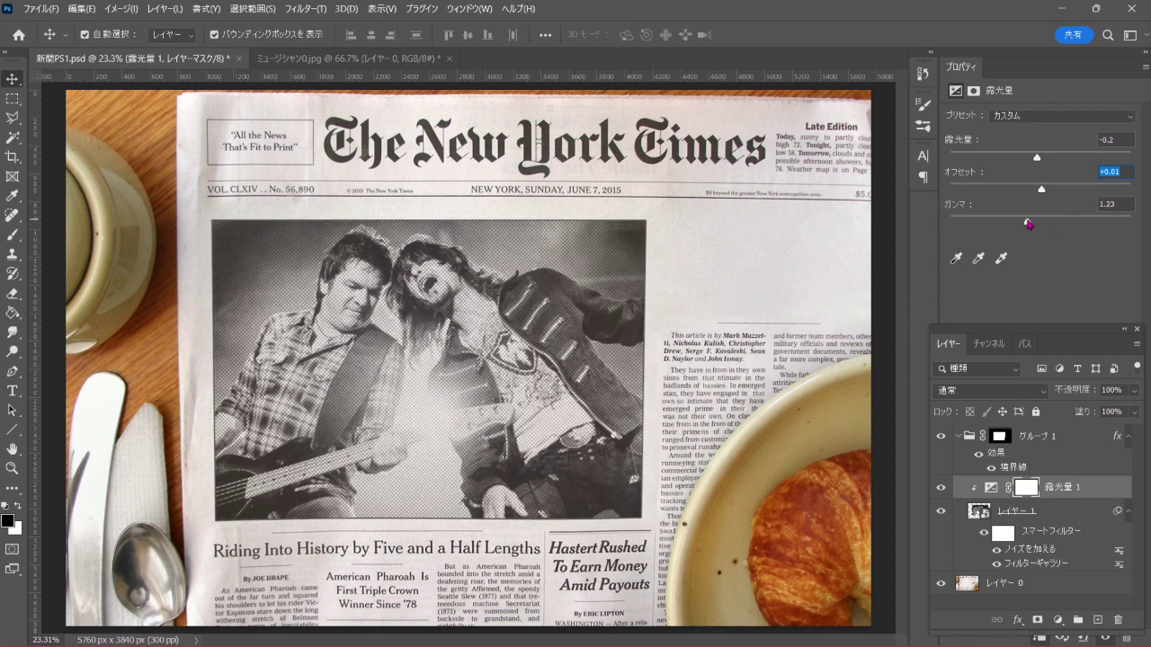
pyautogui.press('Tab')
pyautogui.write('1.4')
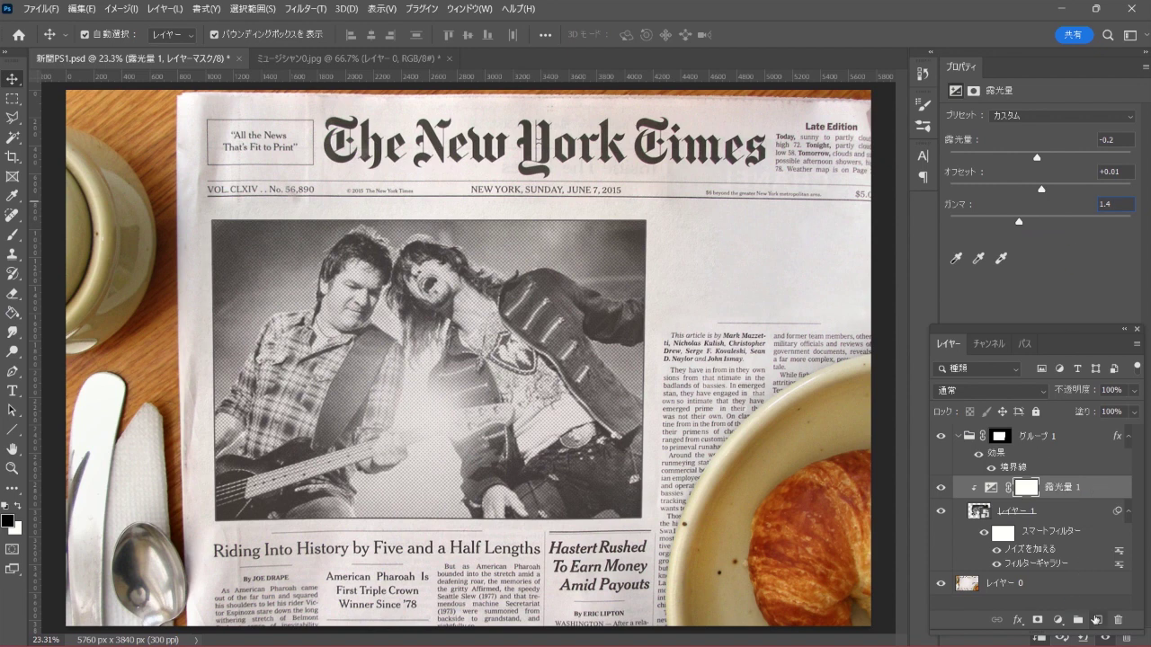
pyautogui.press('Return')
# Add a new layer and fill it with Render > Clouds noise.
pyautogui.click(1097, 620)
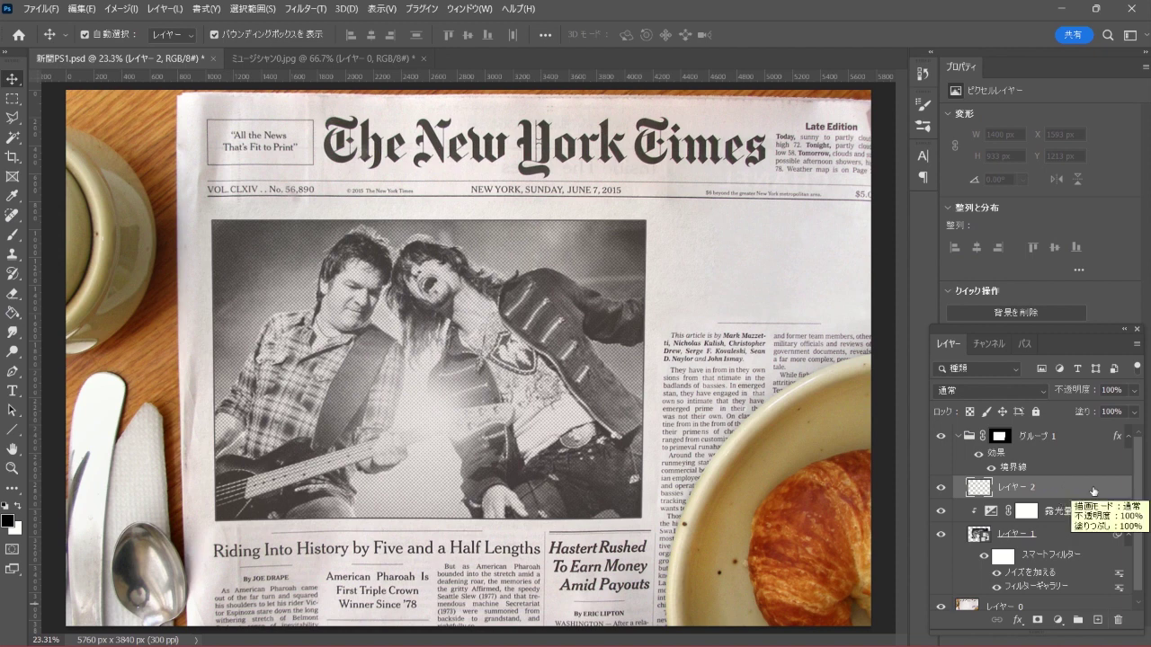
pyautogui.click(310, 11)
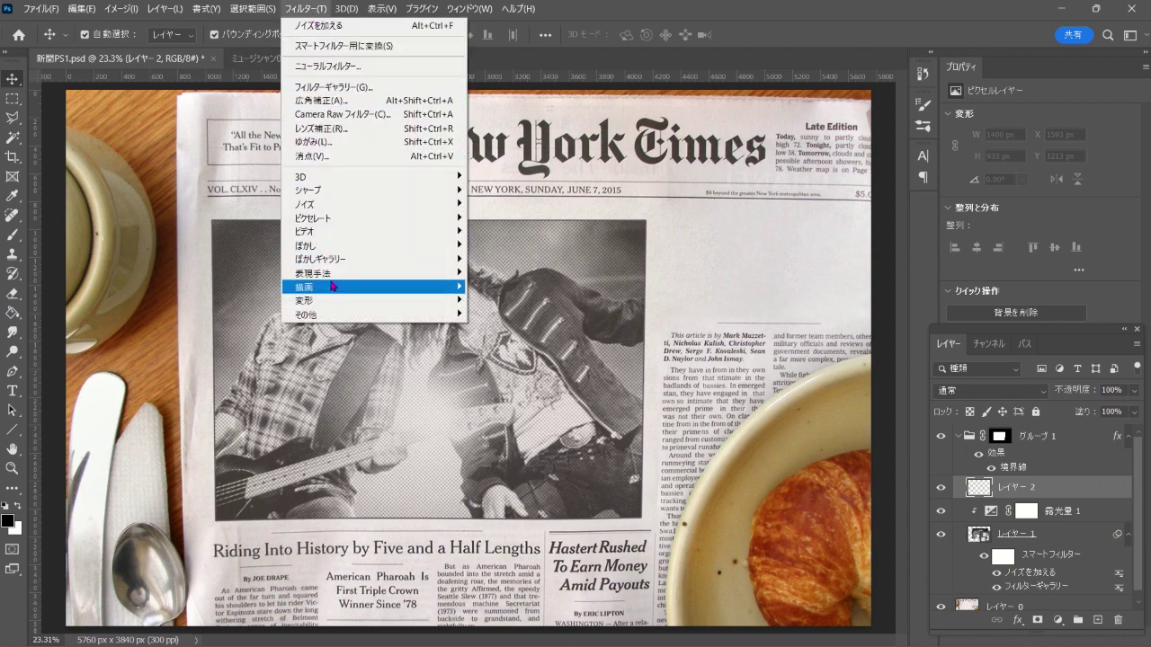
pyautogui.moveTo(333, 286)
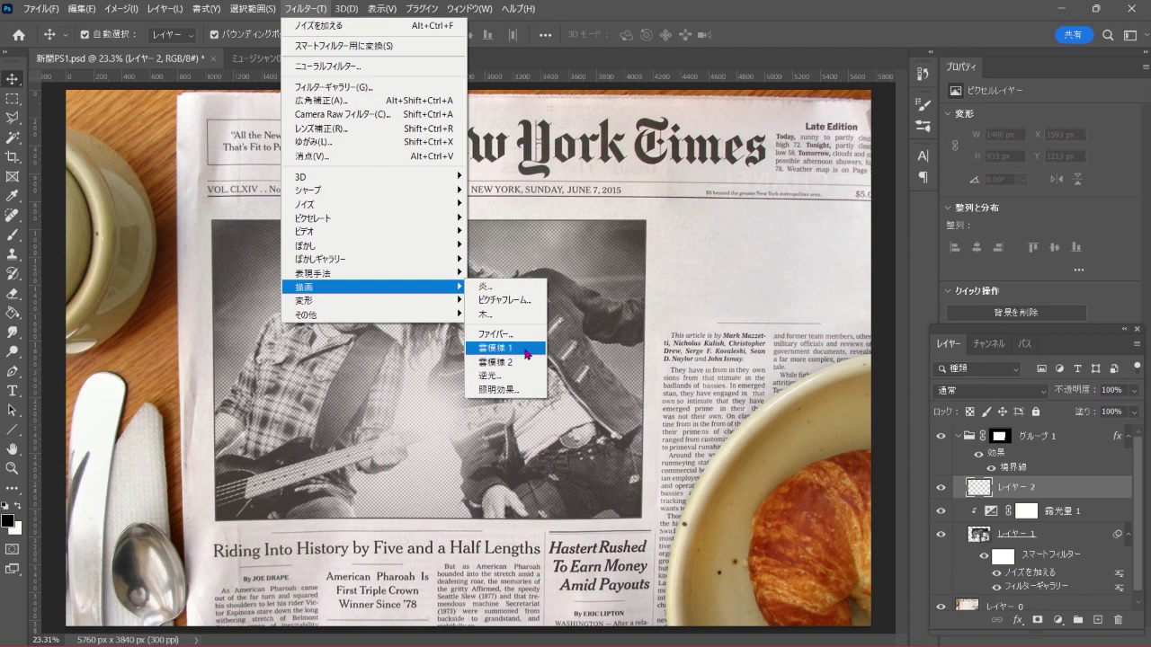
pyautogui.click(529, 350)
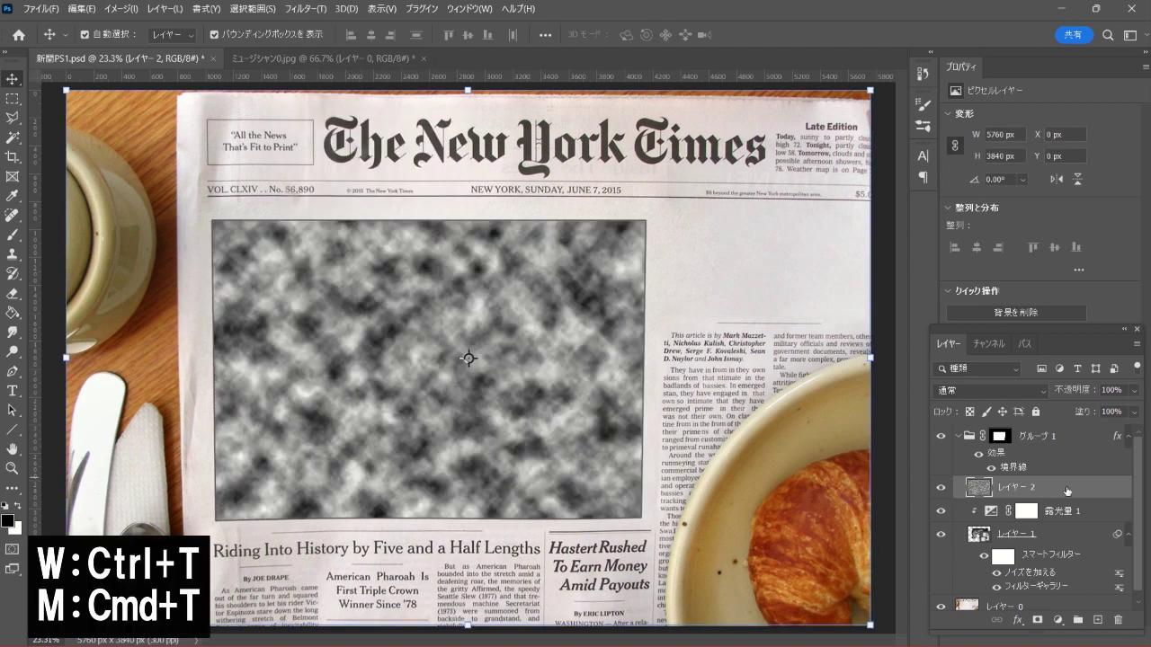
# Enlarge the cloud layer to 300% width so the blotches are bigger.
pyautogui.hotkey('ctrl', 't')
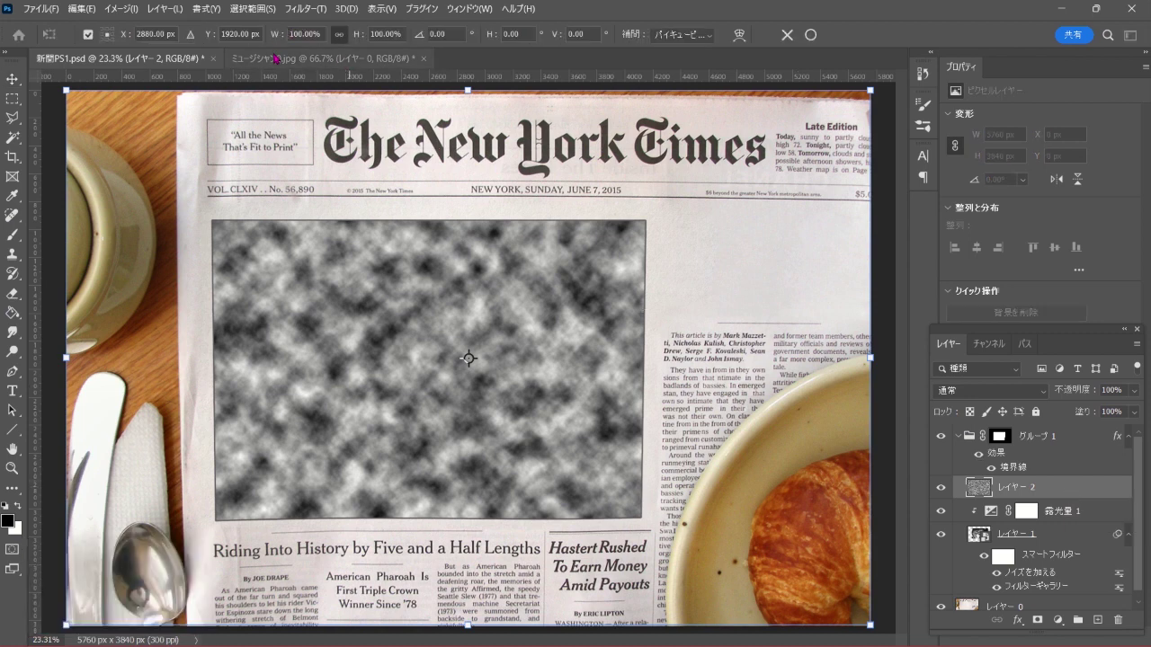
pyautogui.doubleClick(304, 35)
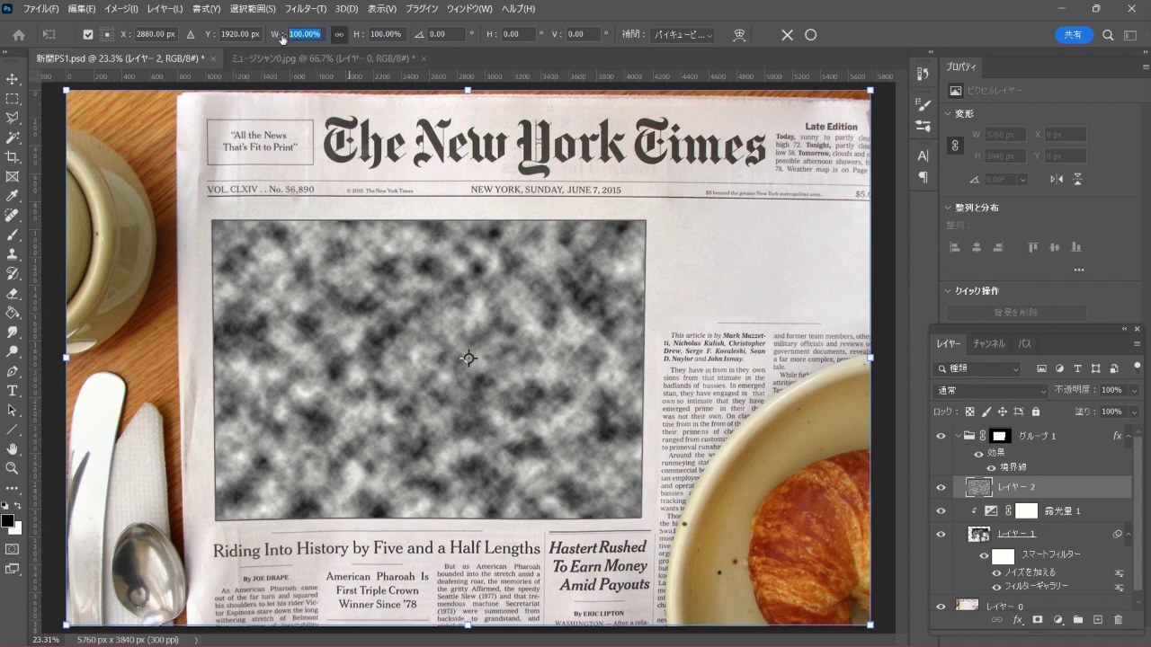
pyautogui.write('300')
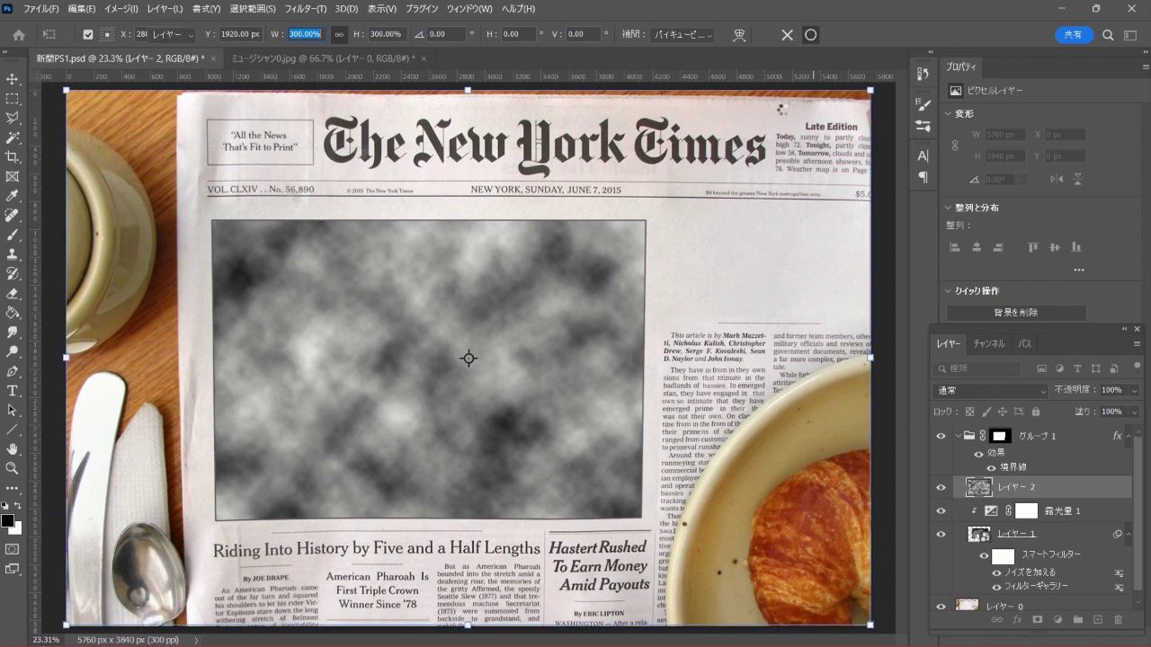
pyautogui.click(810, 34)
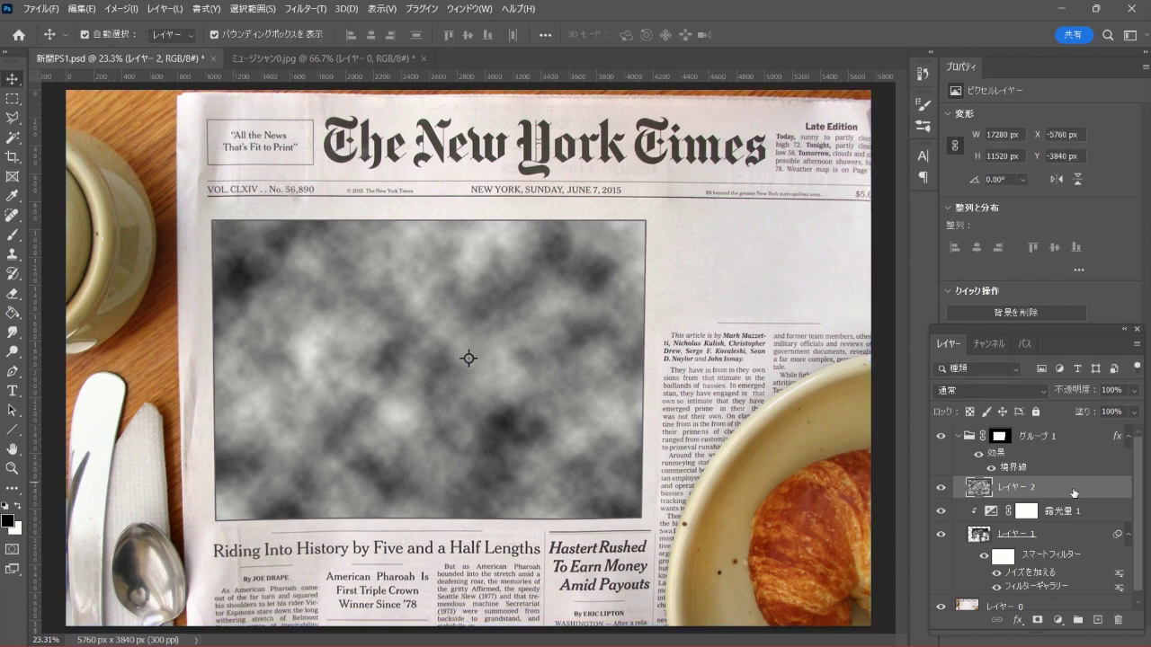
pyautogui.click(966, 392)
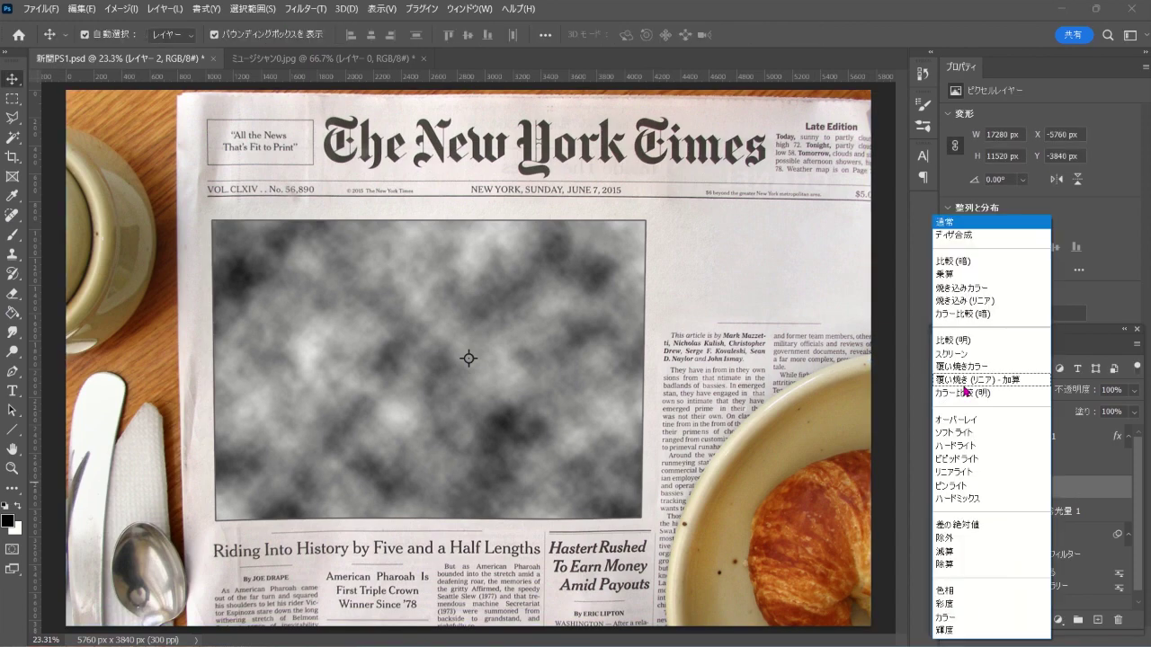
# Blend cloud Layer 2 in Overlay mode at about 38% opacity.
pyautogui.click(1023, 420)
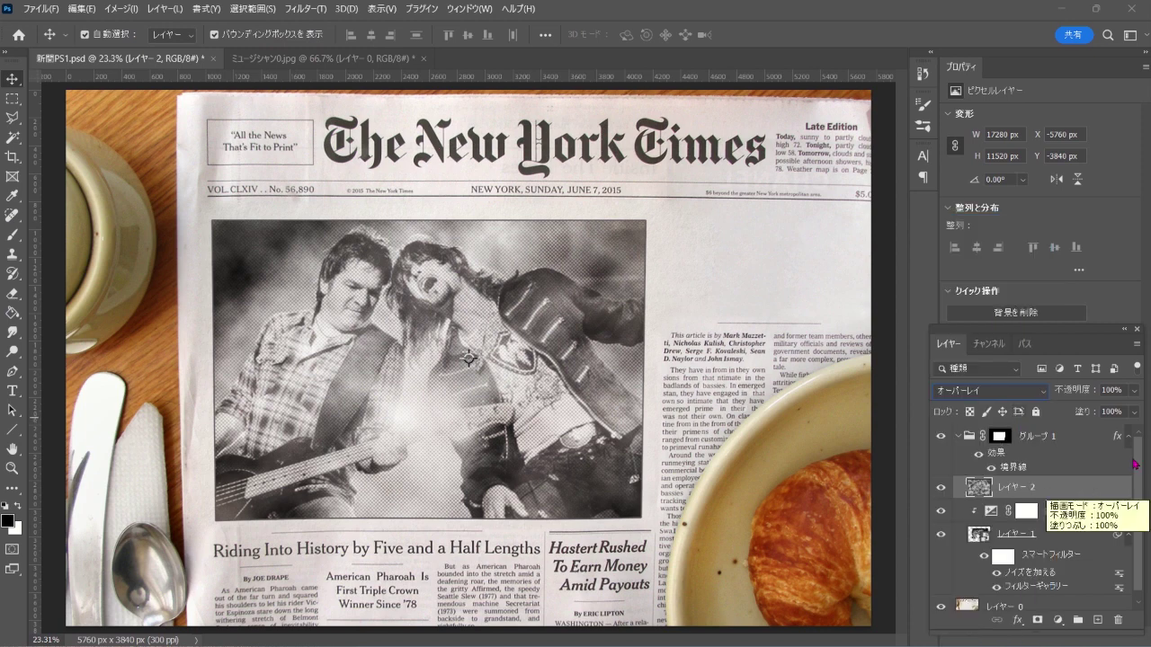
pyautogui.click(1133, 392)
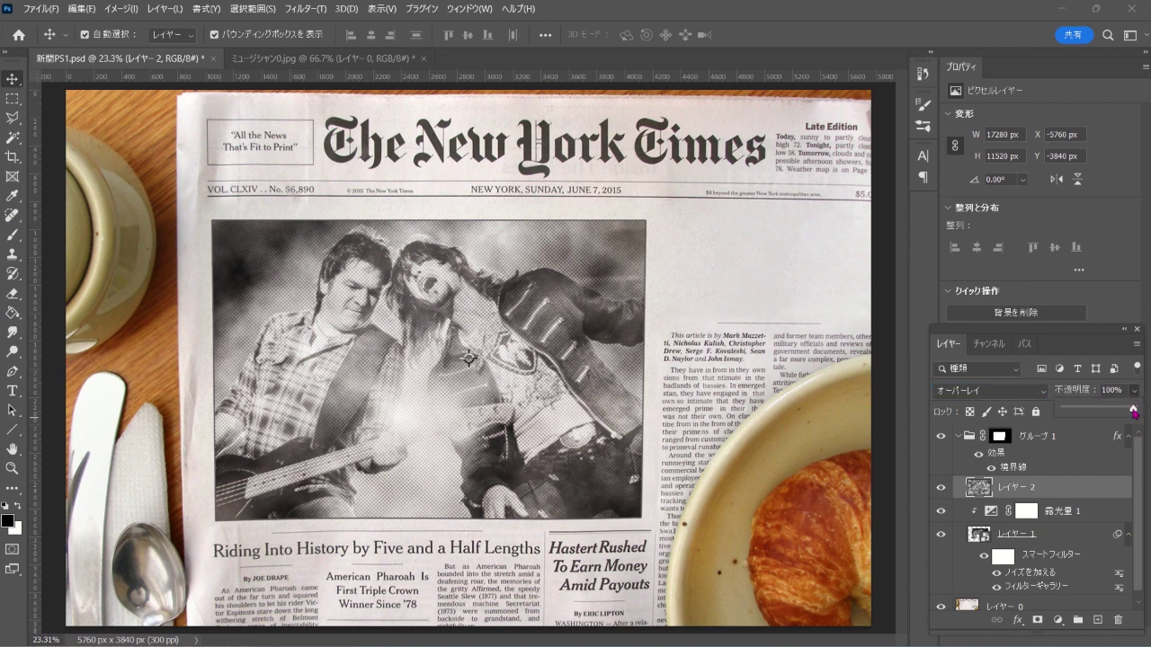
pyautogui.moveTo(1133, 408); pyautogui.dragTo(1103, 410)
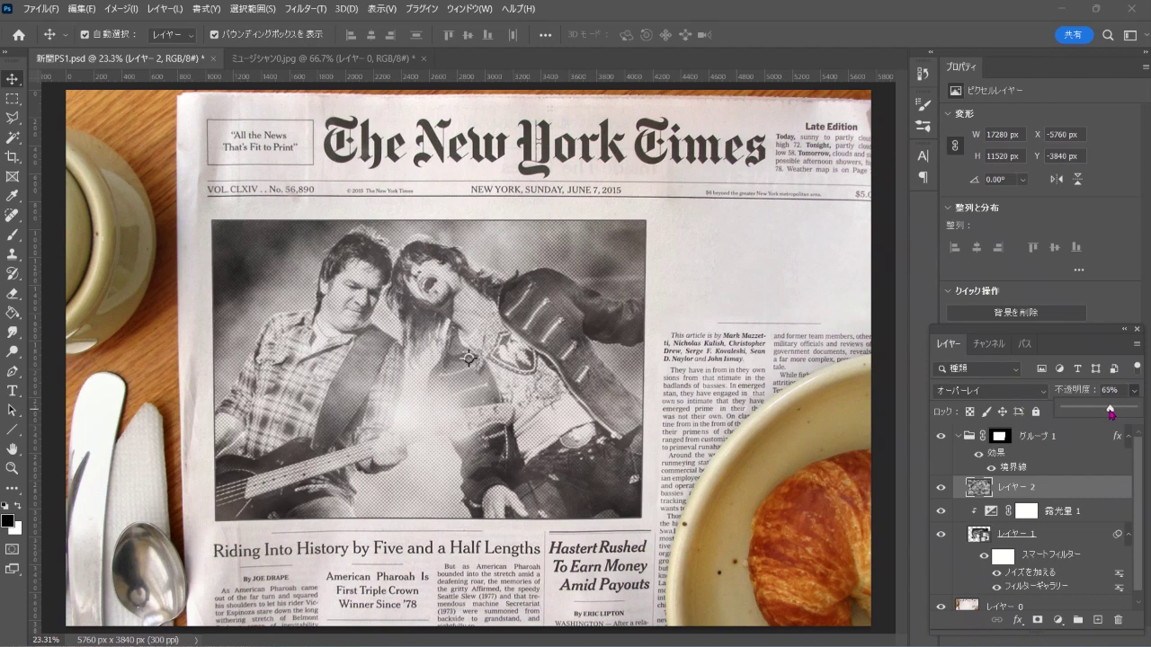
pyautogui.moveTo(1104, 414); pyautogui.dragTo(1093, 414)
pyautogui.click(1085, 483)
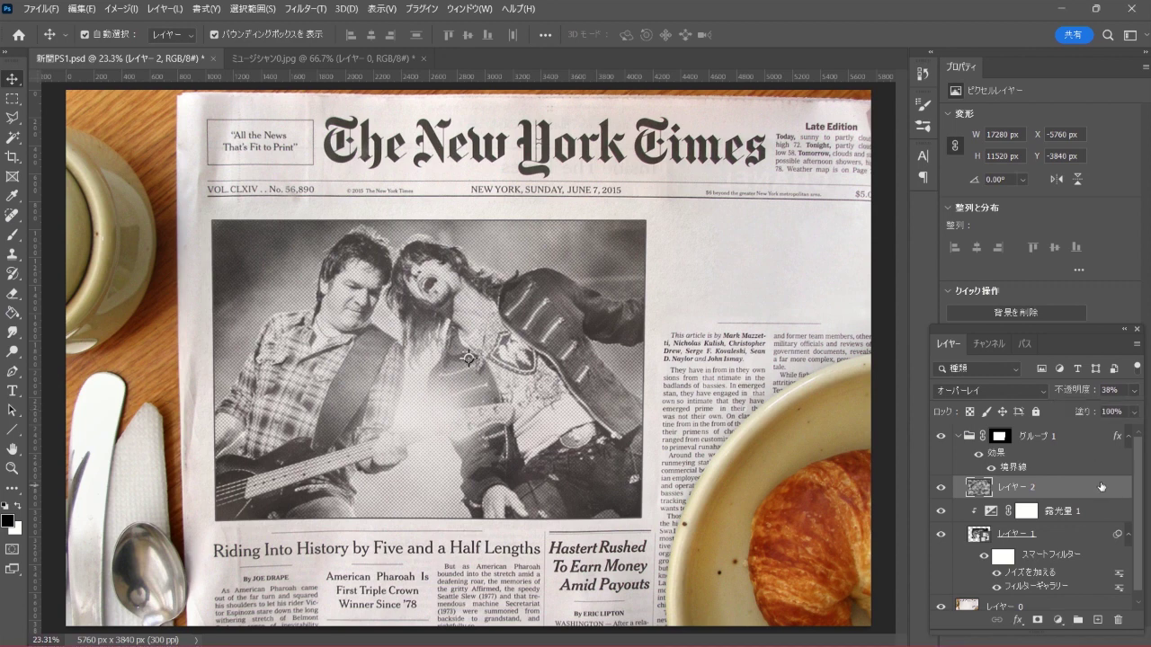
pyautogui.click(979, 436)
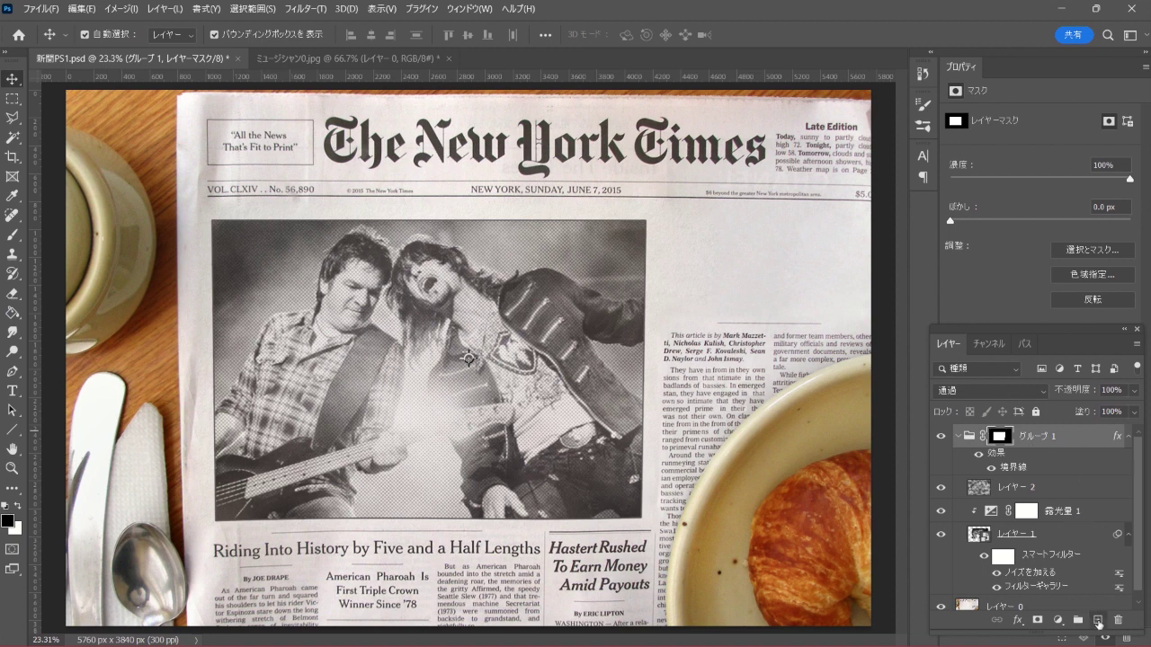
# Add a new top layer and type the two-line 'CHOSEN PERSON!' headline right of the photo.
pyautogui.click(1096, 620)
pyautogui.moveTo(1057, 494); pyautogui.dragTo(1065, 426)
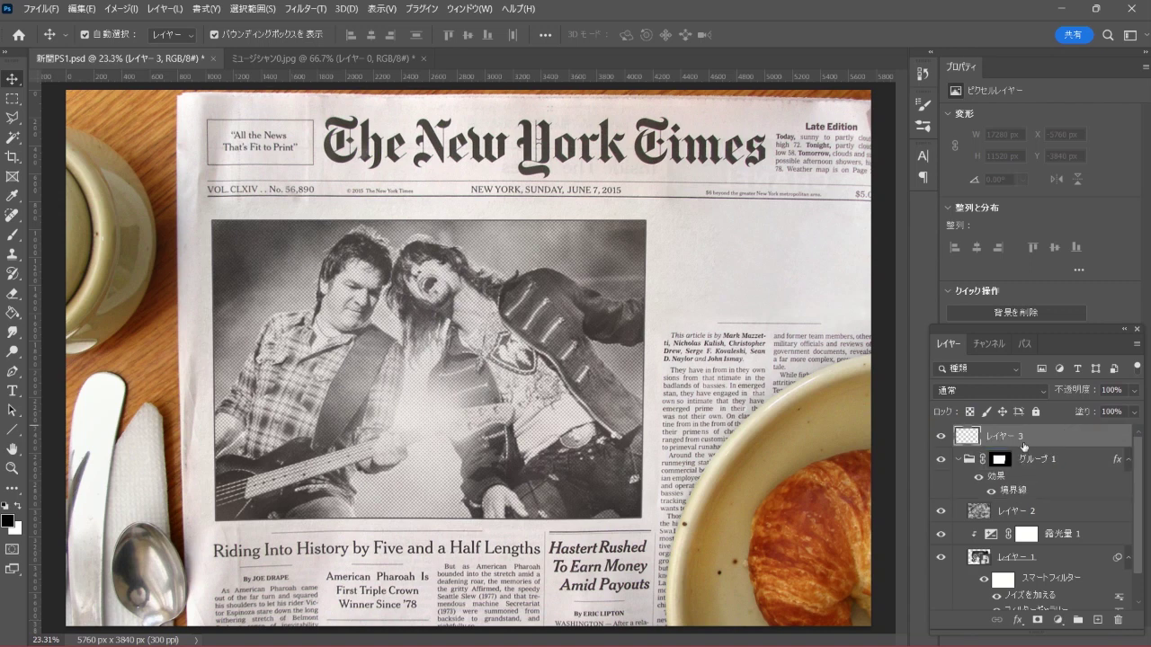
pyautogui.click(18, 390)
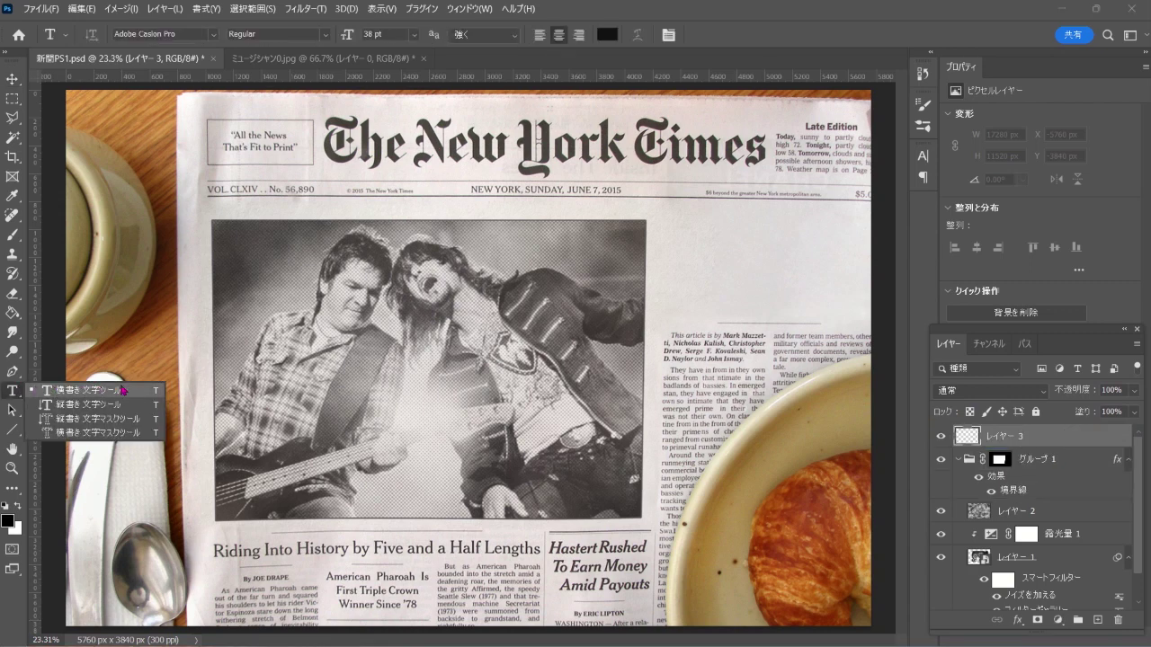
pyautogui.click(124, 390)
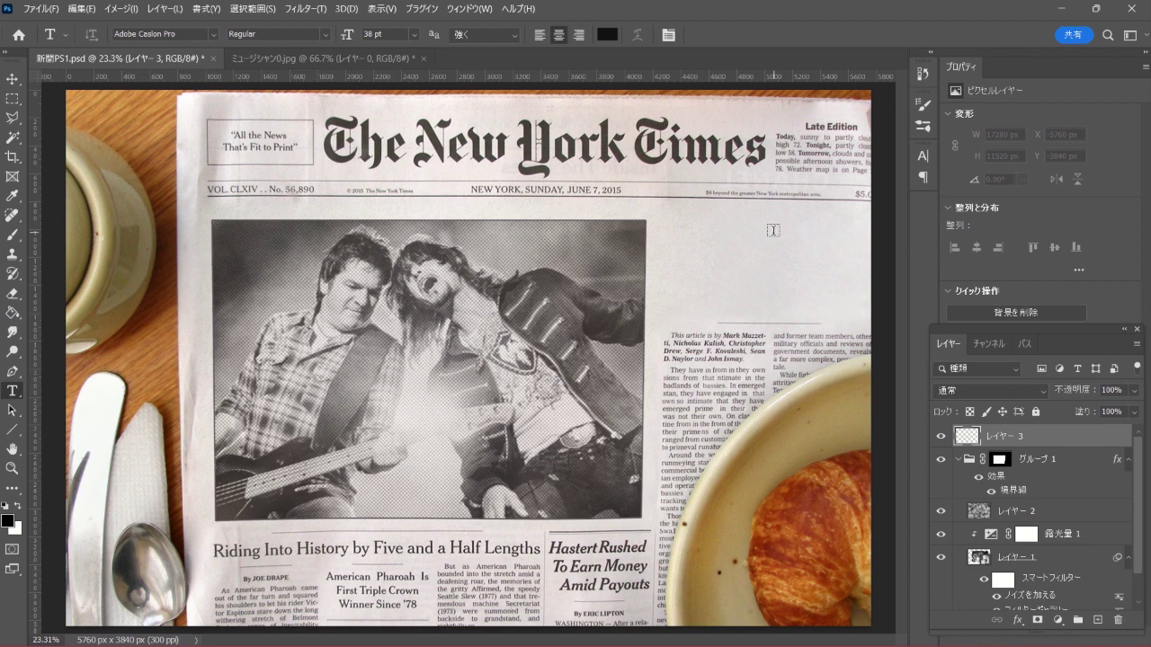
pyautogui.click(677, 238)
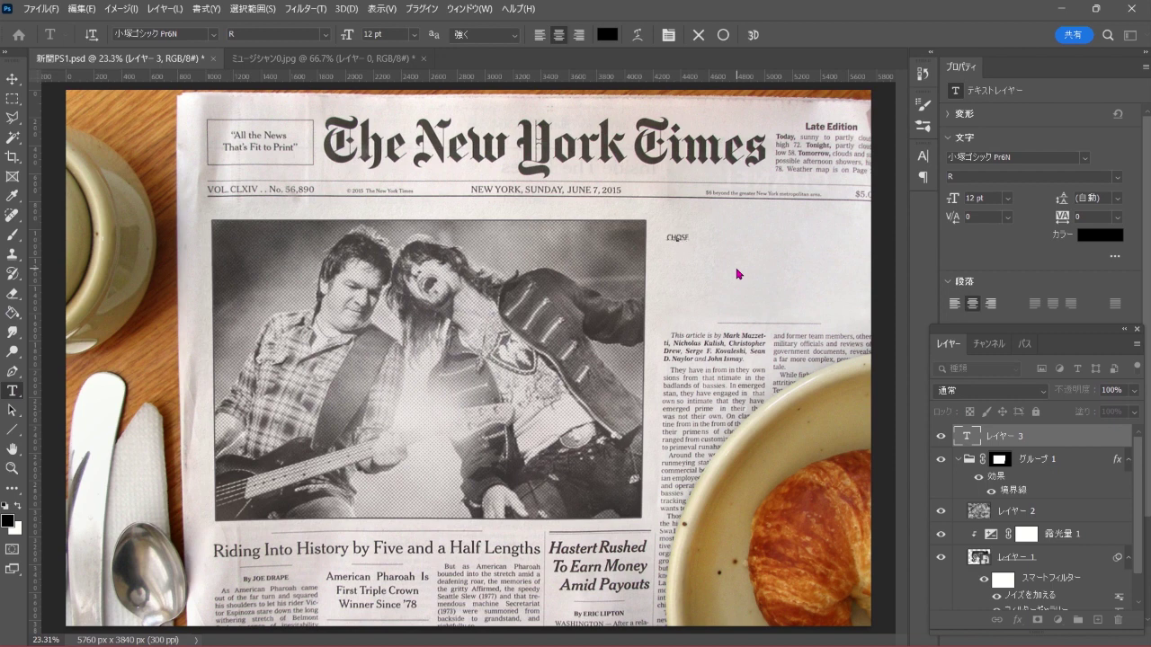
pyautogui.write('FN PER')
pyautogui.write('SON!')
pyautogui.click(724, 36)
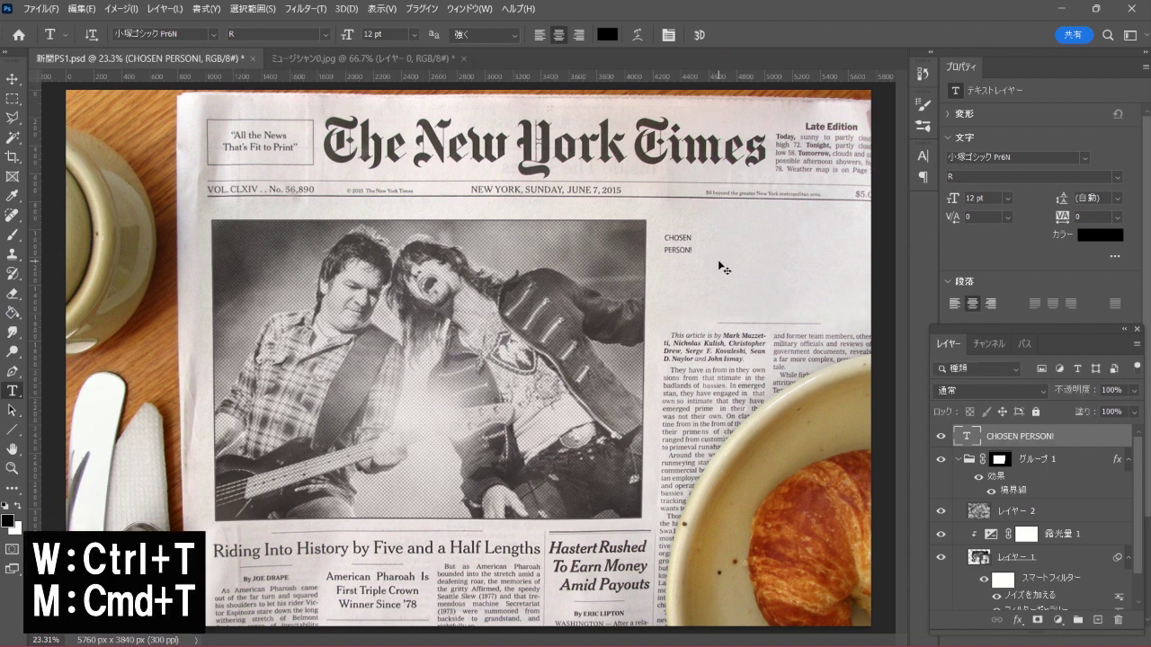
# Scale the headline up to about 376% and zoom in on the page.
pyautogui.hotkey('ctrl', 't')
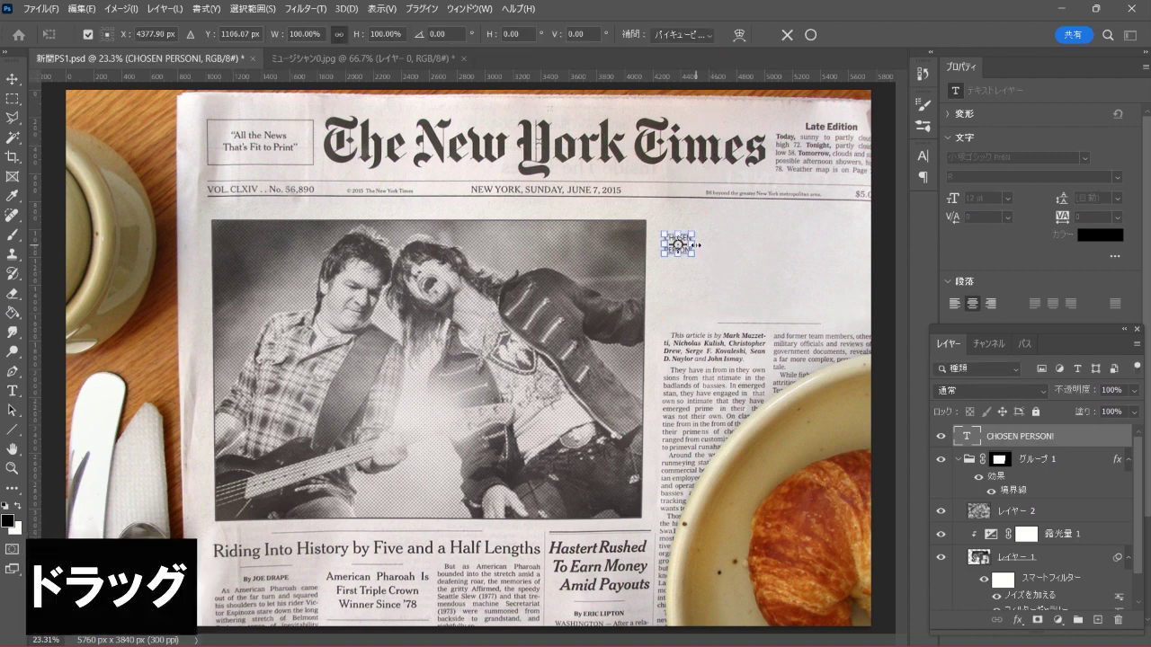
pyautogui.moveTo(694, 245); pyautogui.dragTo(765, 244)
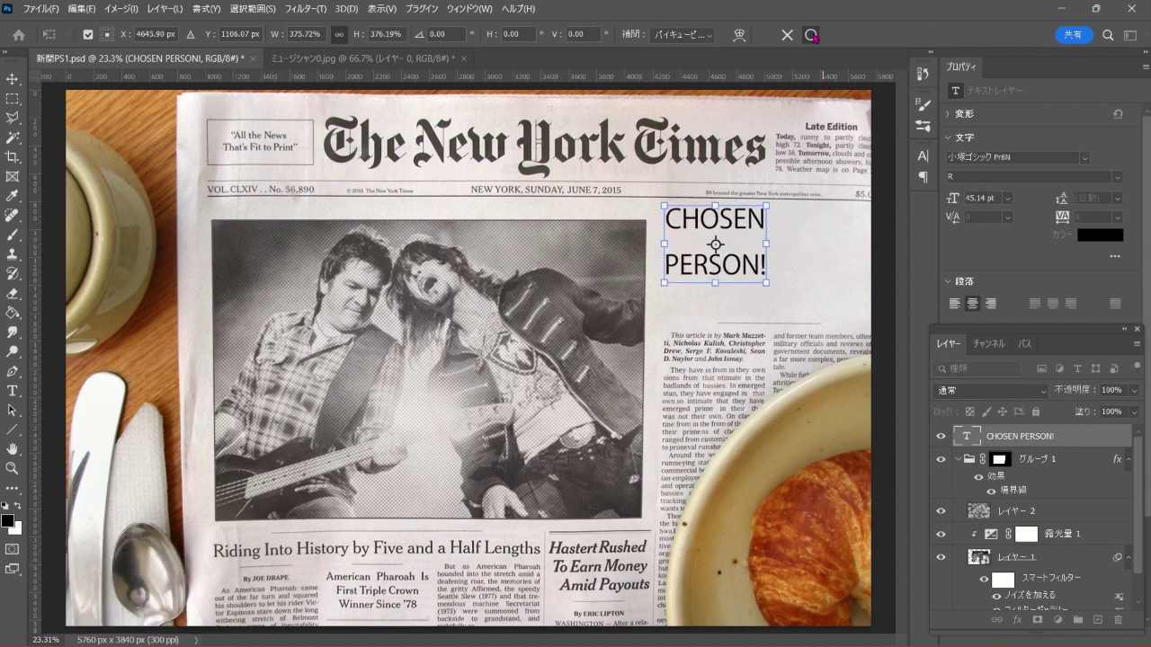
pyautogui.click(812, 34)
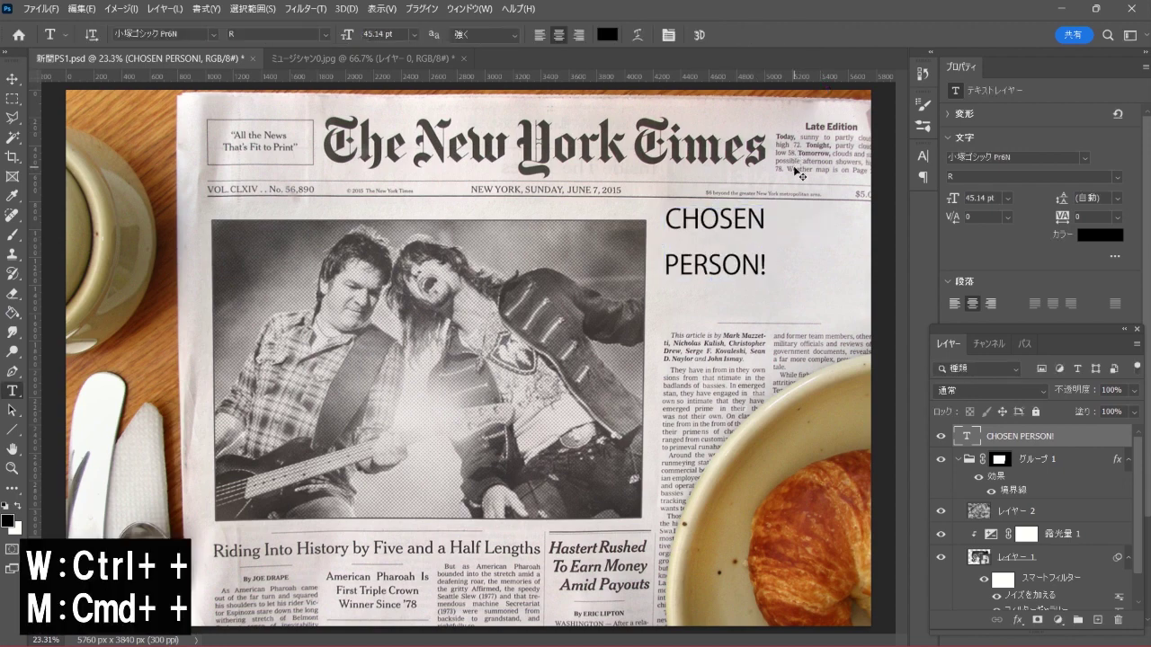
pyautogui.hotkey('ctrl', '+')
# Set the headline font to Adobe Caslon Pro and tighten its leading to 55 pt.
pyautogui.moveTo(708, 355); pyautogui.dragTo(537, 407)
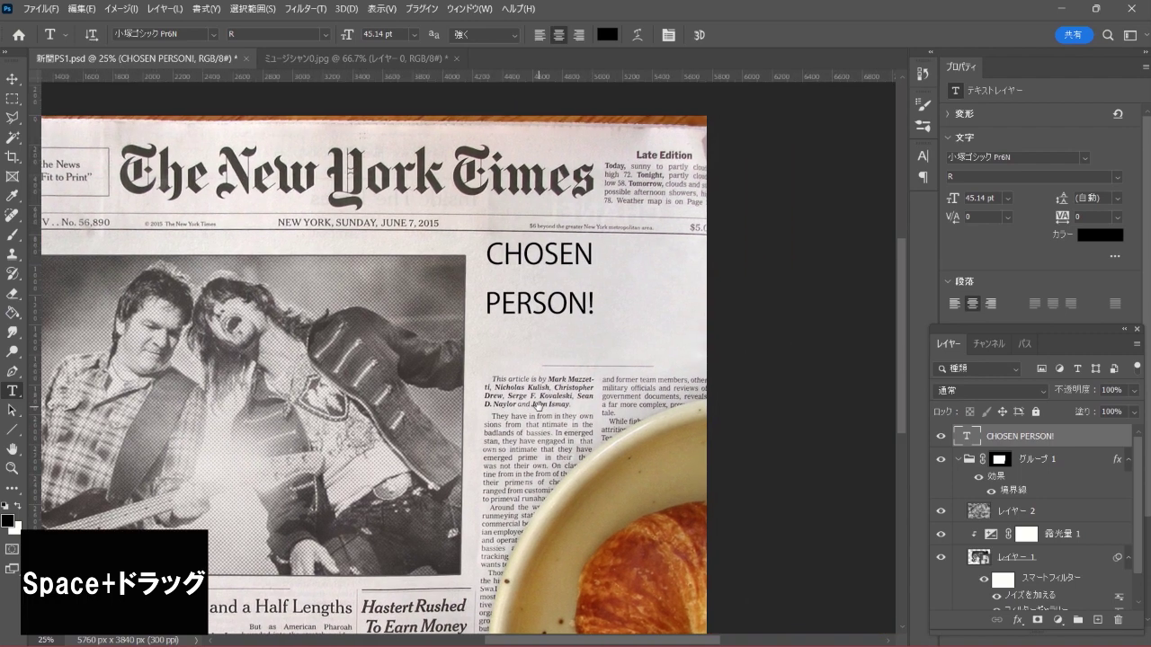
pyautogui.click(922, 156)
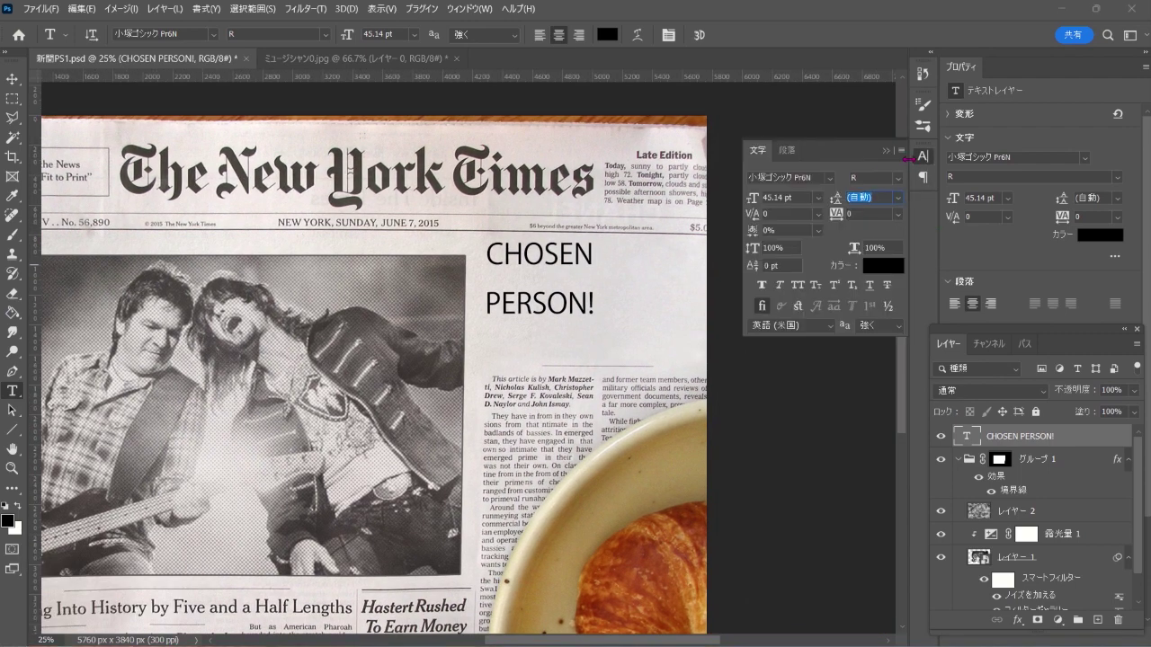
pyautogui.click(829, 177)
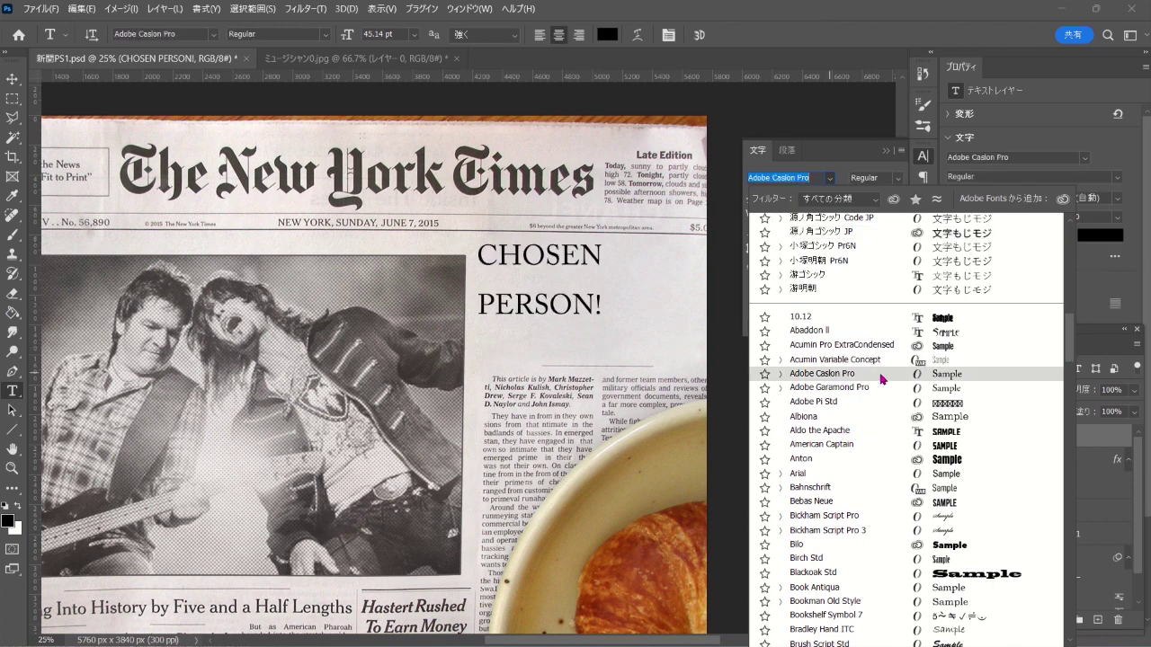
pyautogui.click(883, 378)
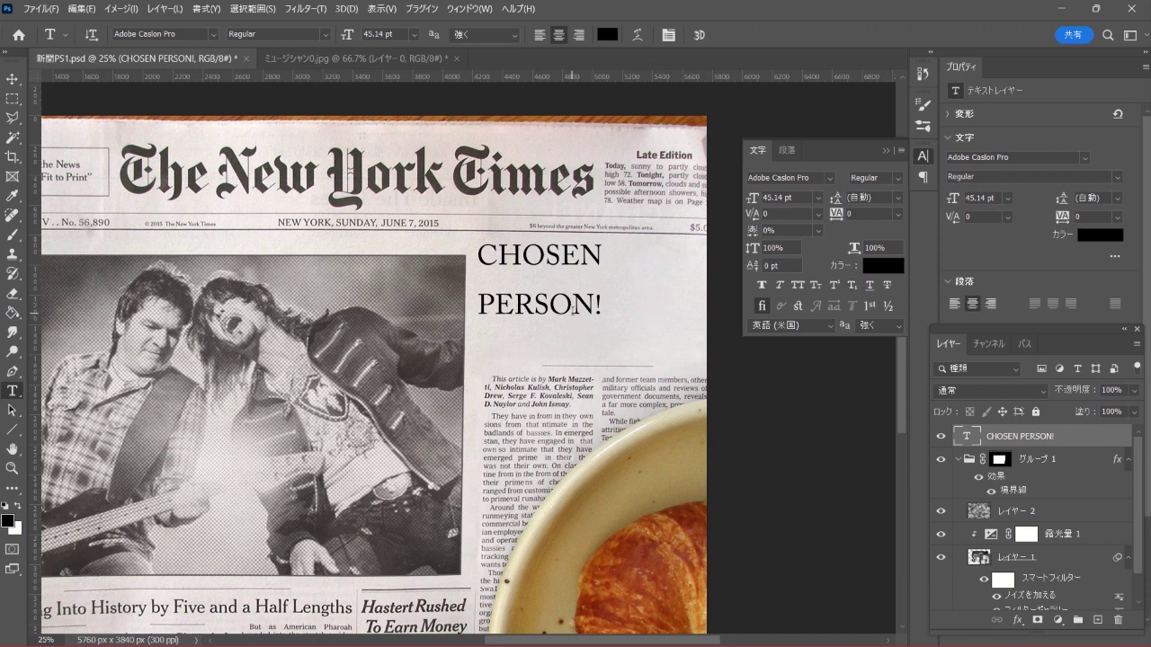
pyautogui.moveTo(603, 310)
pyautogui.mouseDown()
pyautogui.moveTo(523, 266)
pyautogui.moveTo(477, 267)
pyautogui.mouseUp()
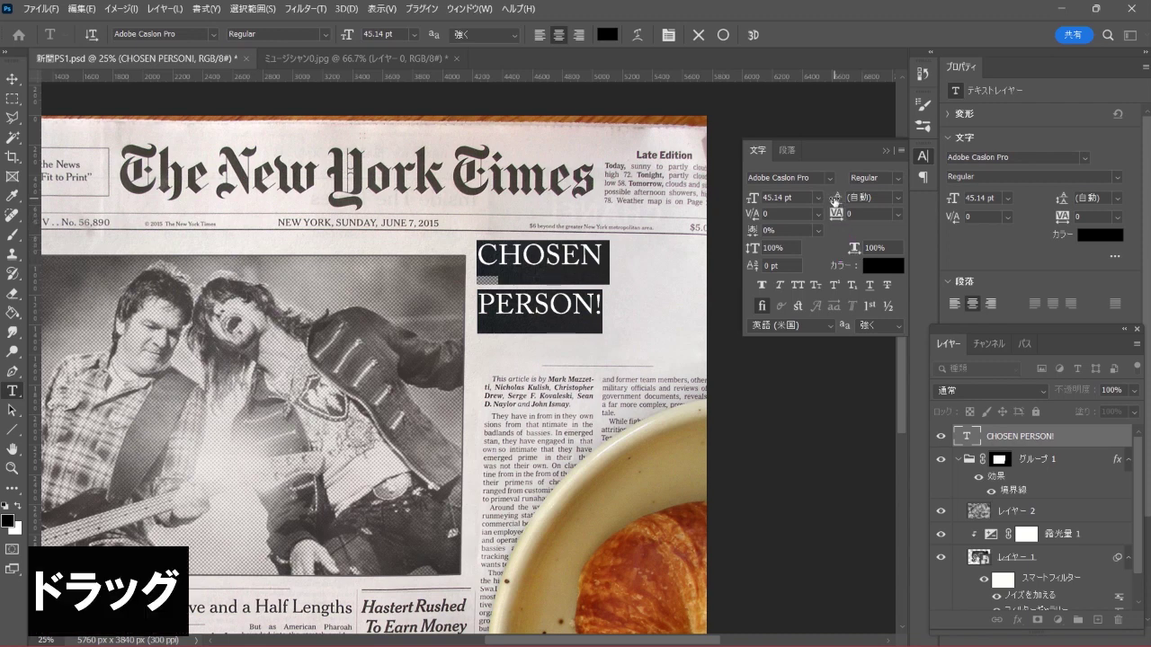
pyautogui.moveTo(835, 202); pyautogui.dragTo(814, 207)
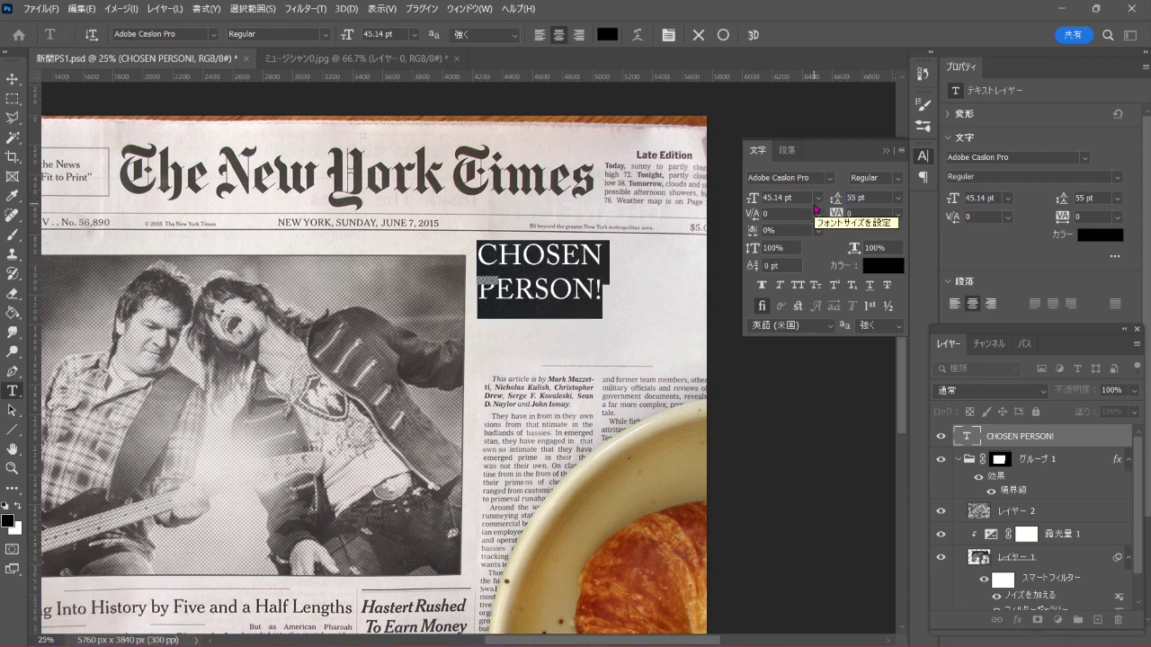
# Colour the headline text near-black #121212.
pyautogui.click(883, 266)
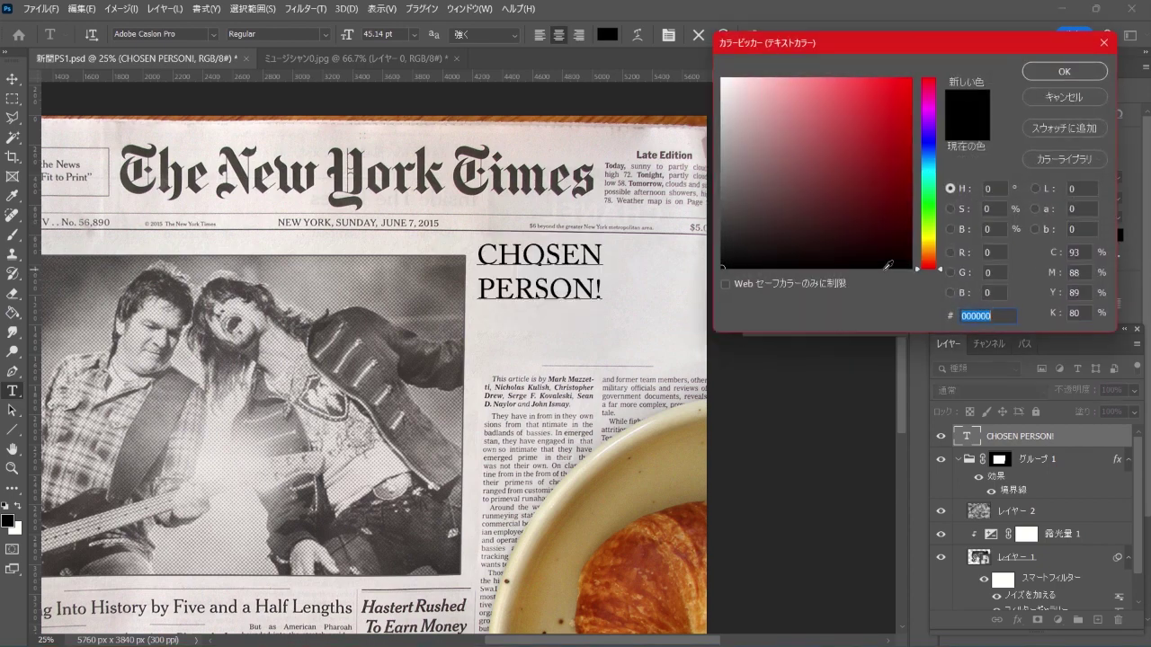
pyautogui.click(989, 229)
pyautogui.write('7')
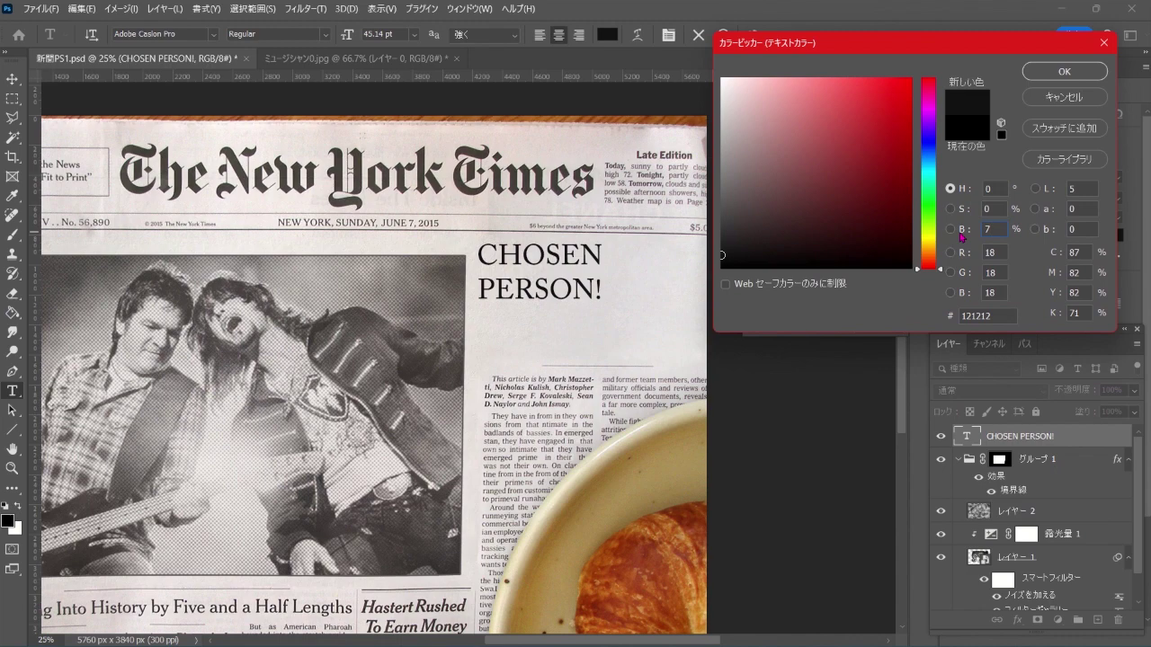
pyautogui.click(1064, 71)
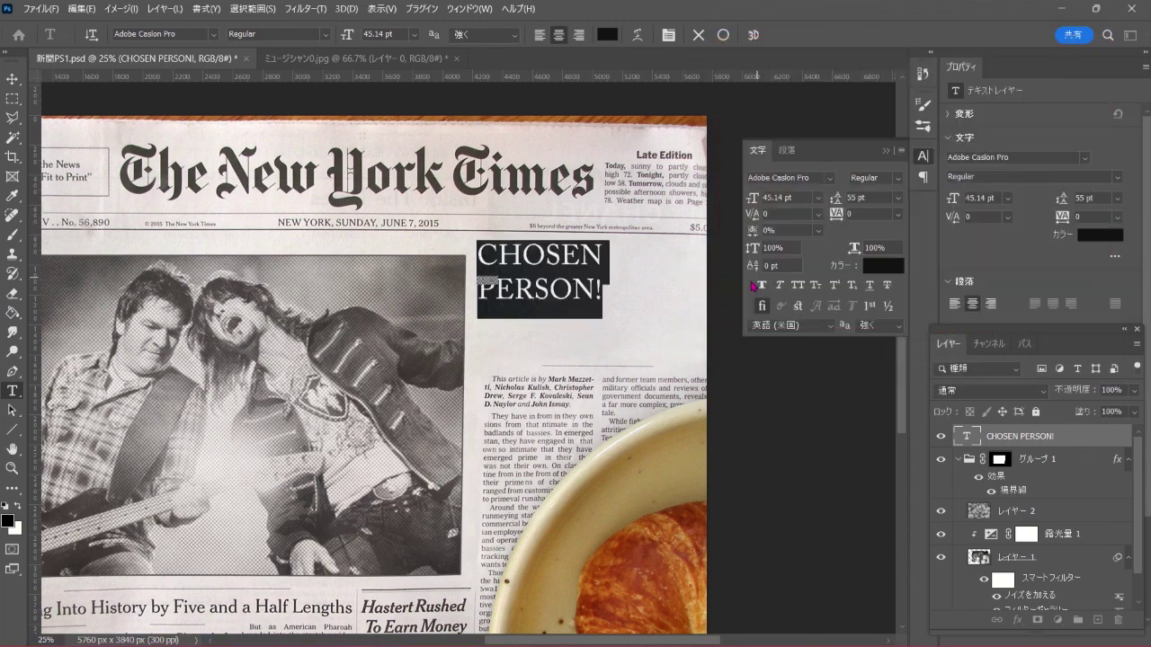
# Scale the headline to about 171%, nudge it down and right, and close the Character panel.
pyautogui.click(722, 34)
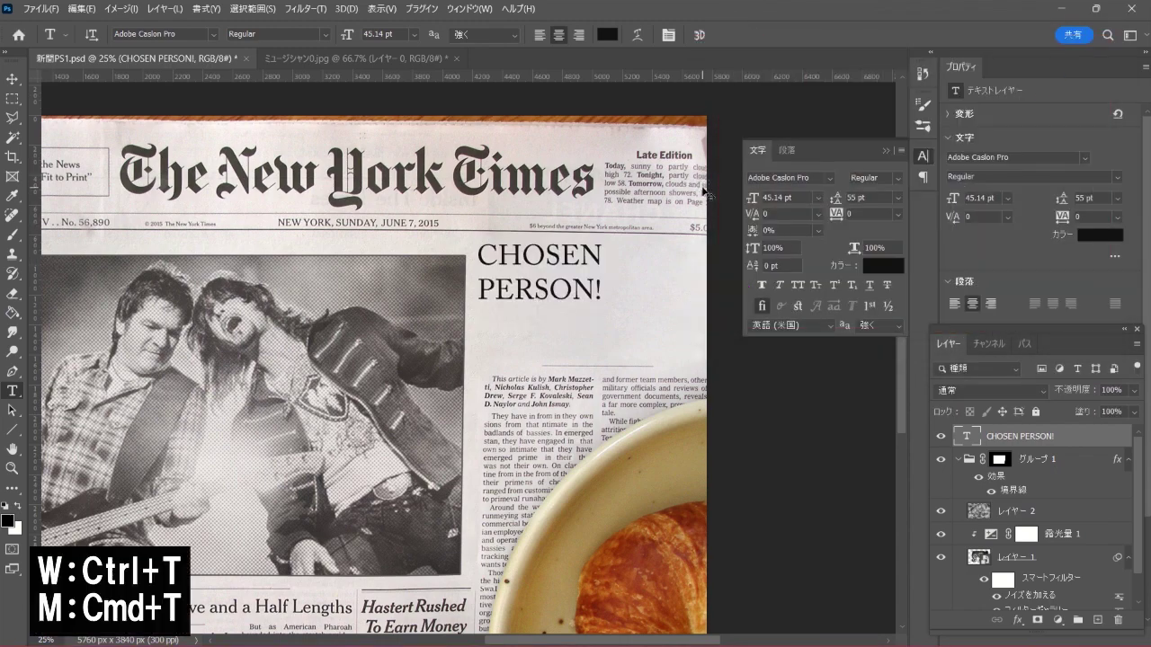
pyautogui.hotkey('ctrl', 't')
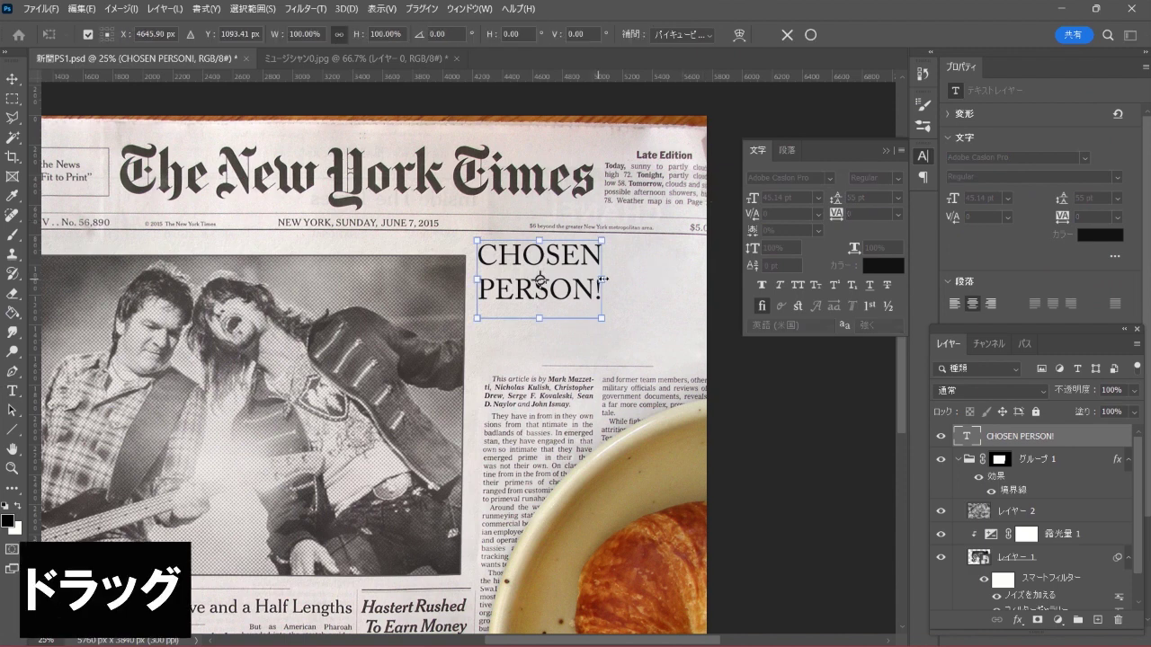
pyautogui.moveTo(615, 279); pyautogui.dragTo(664, 278)
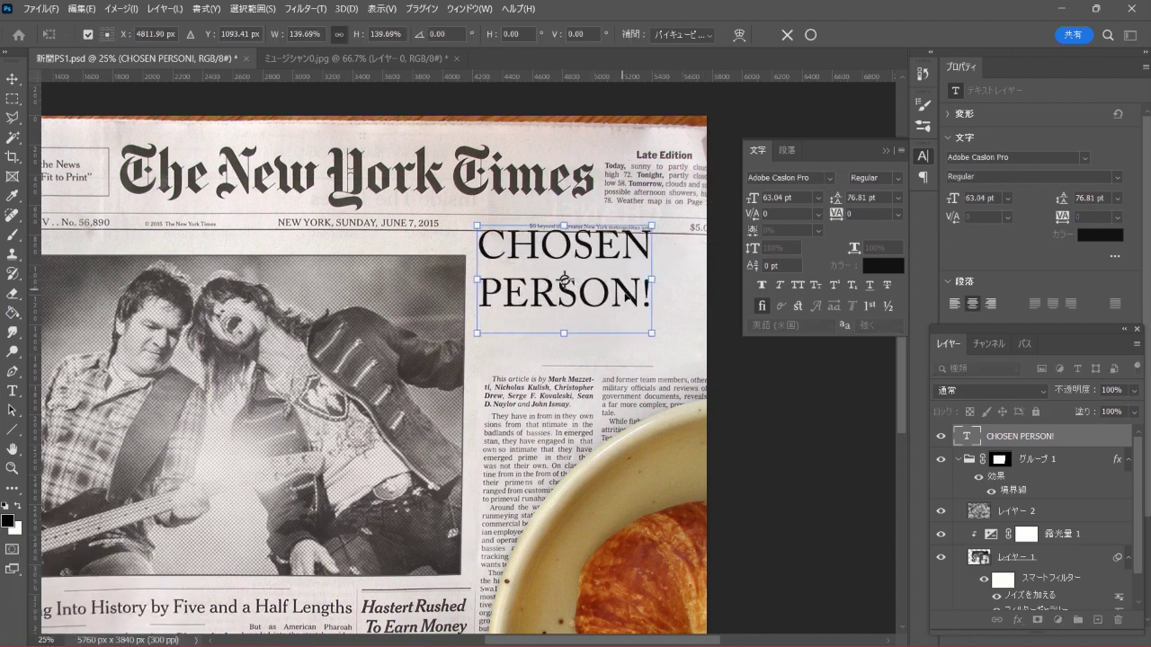
pyautogui.moveTo(565, 279); pyautogui.dragTo(571, 300)
pyautogui.moveTo(657, 300)
pyautogui.mouseDown()
pyautogui.moveTo(698, 300)
pyautogui.moveTo(650, 300)
pyautogui.mouseUp()
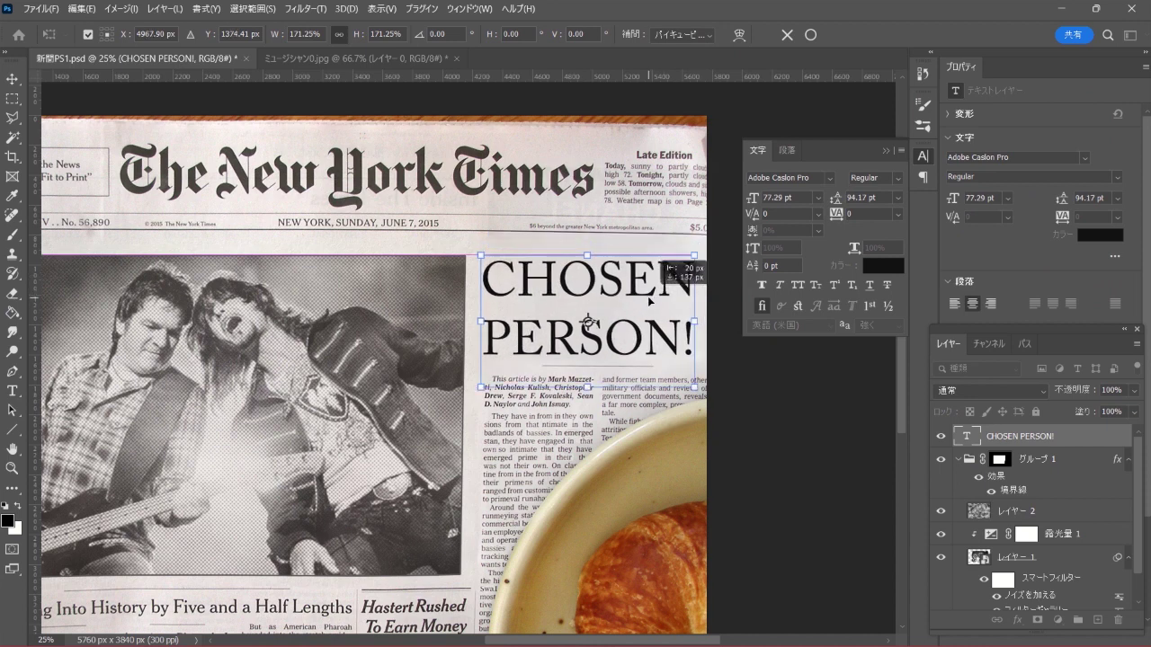
pyautogui.click(812, 36)
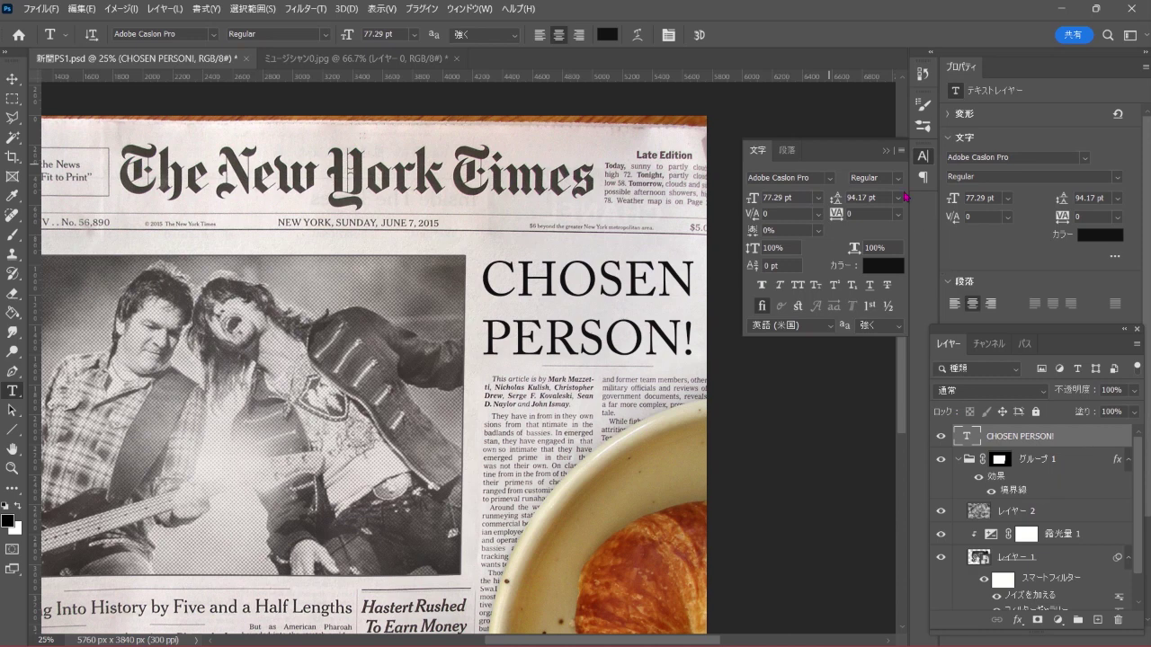
pyautogui.click(888, 152)
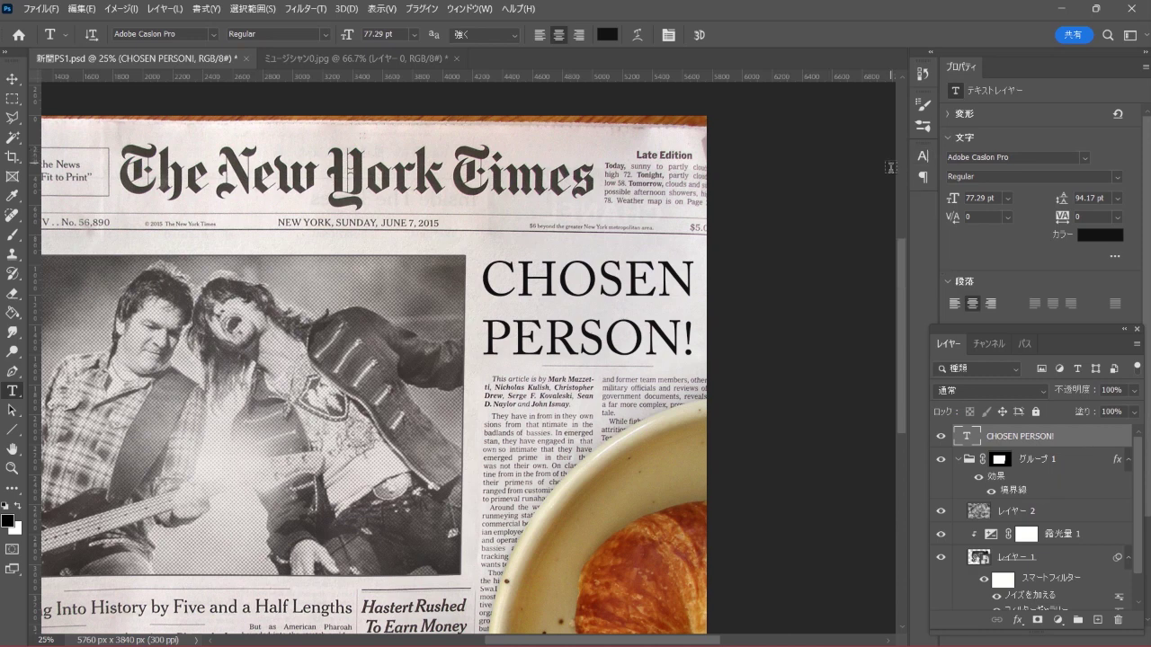
# Convert the headline layer to a smart object and apply a 2.0 px Gaussian Blur.
pyautogui.rightClick(1093, 436)
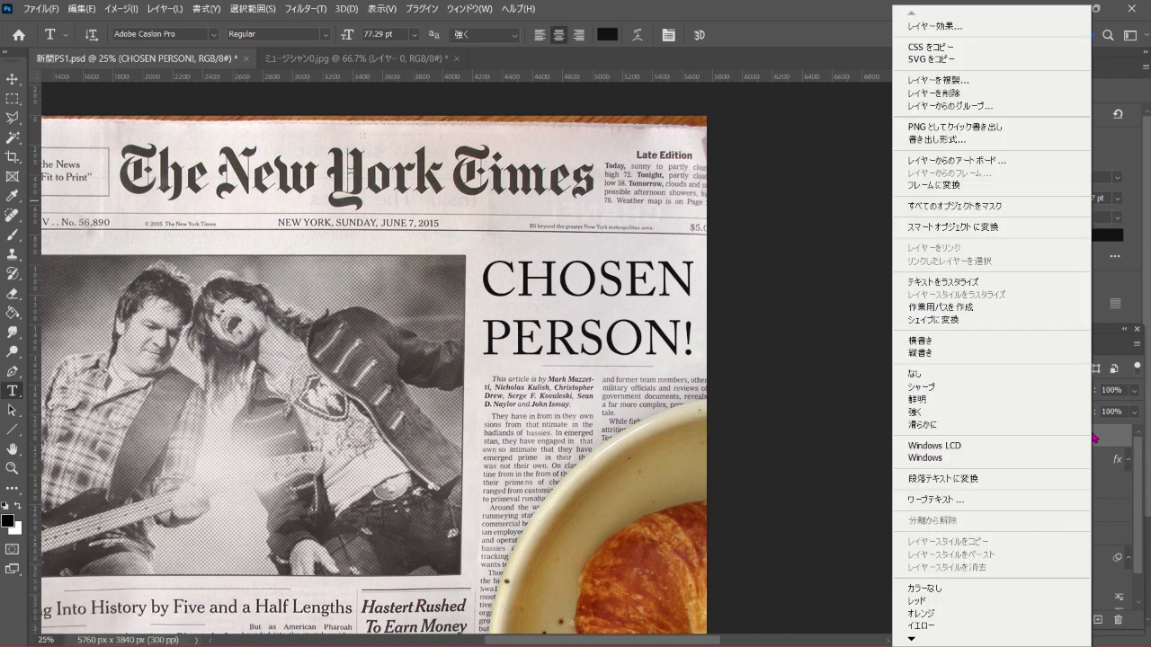
pyautogui.click(1063, 228)
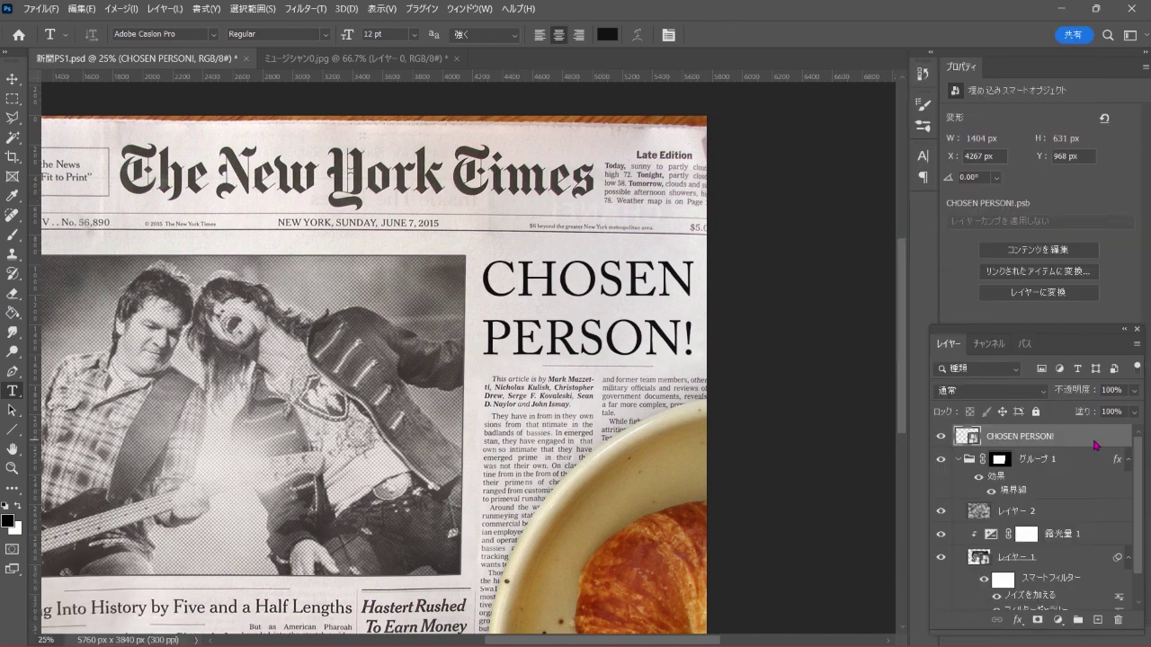
pyautogui.click(304, 9)
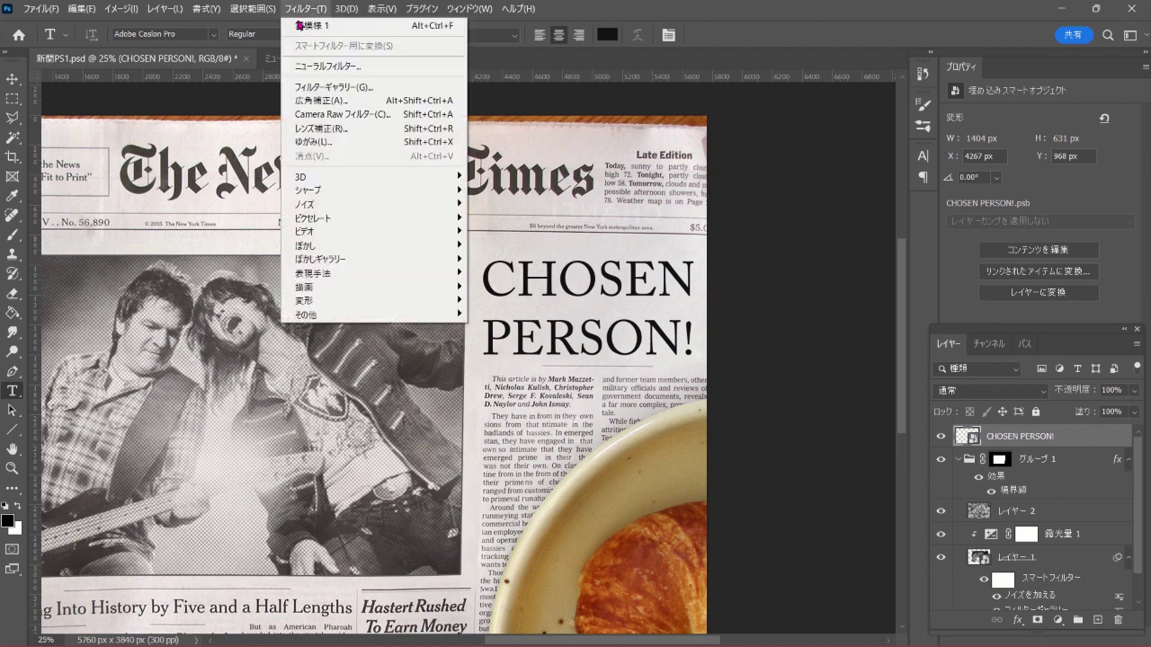
pyautogui.moveTo(371, 245)
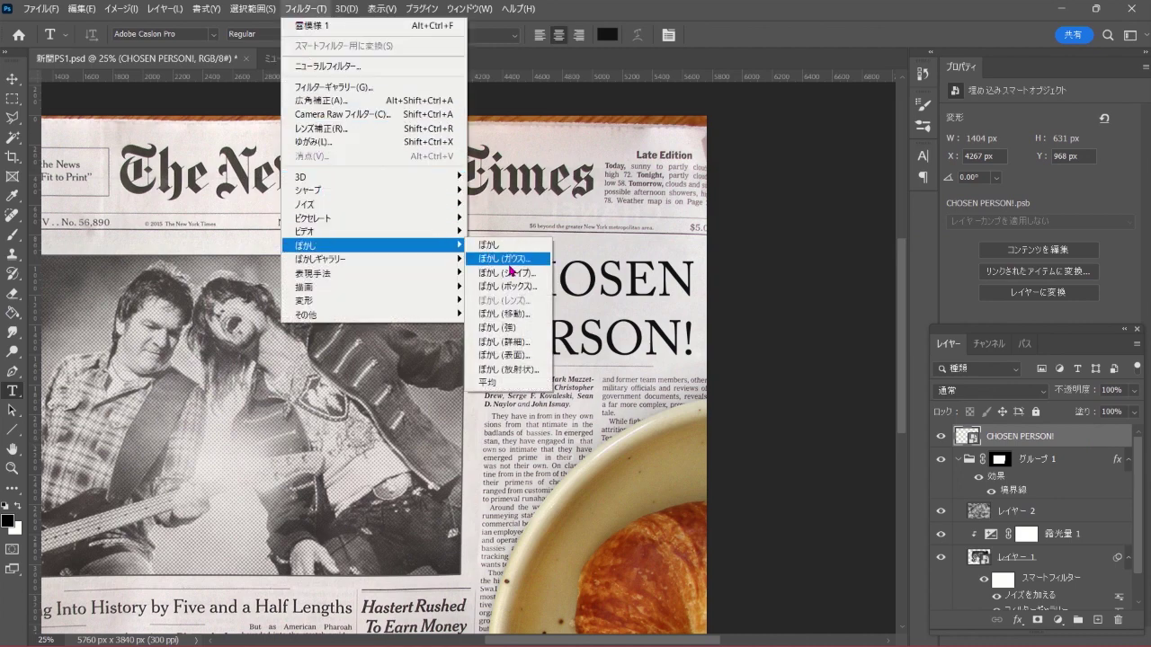
pyautogui.click(527, 259)
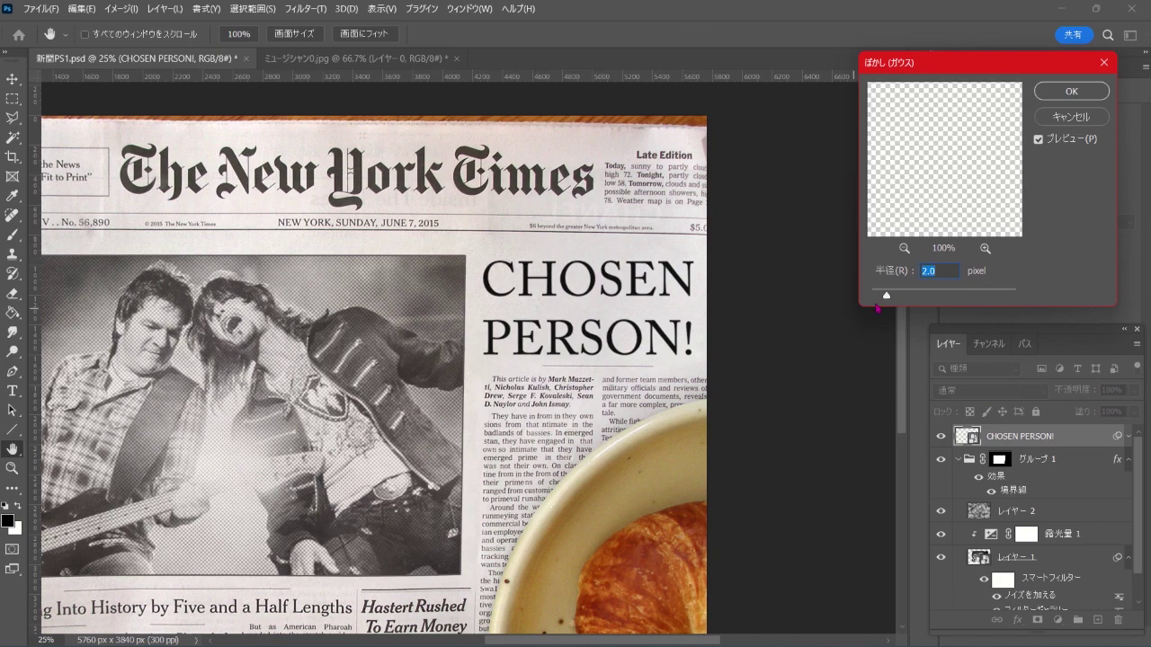
pyautogui.click(940, 270)
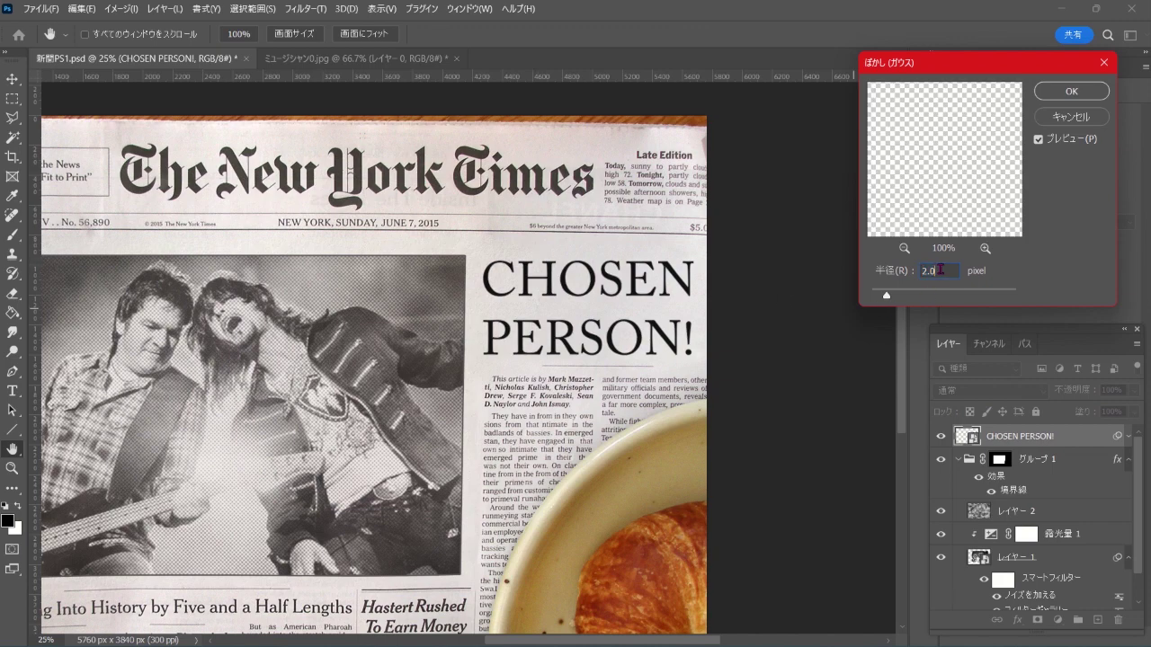
pyautogui.click(1074, 93)
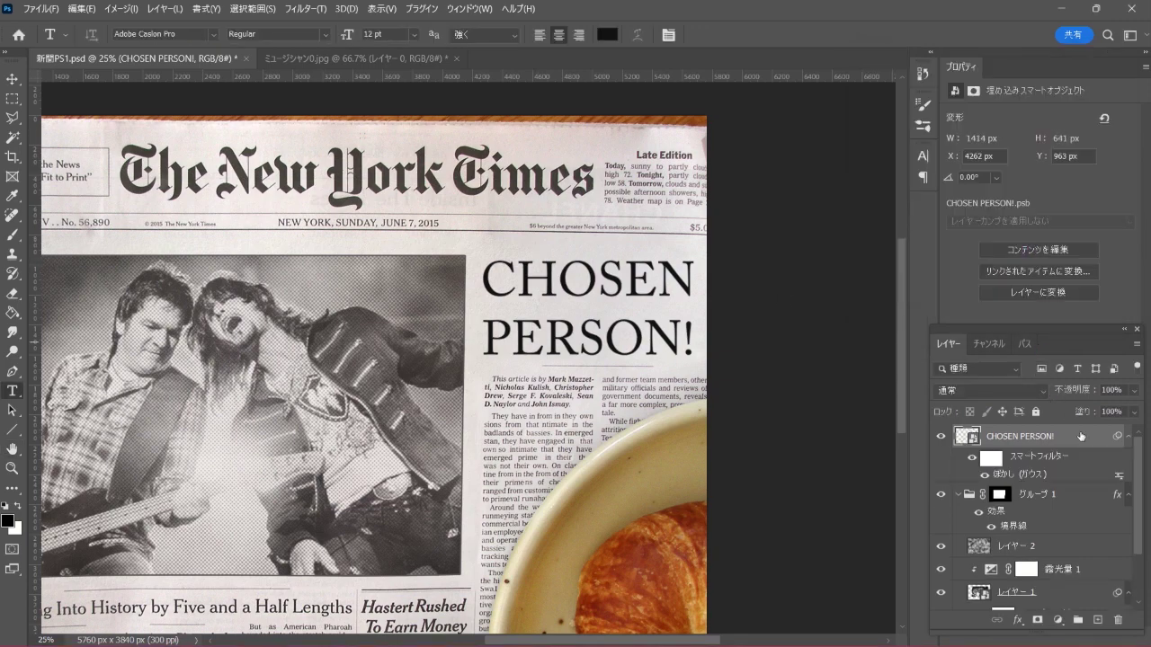
# Add a monochromatic Gaussian Add Noise smart filter at amount 40 to the headline.
pyautogui.click(305, 9)
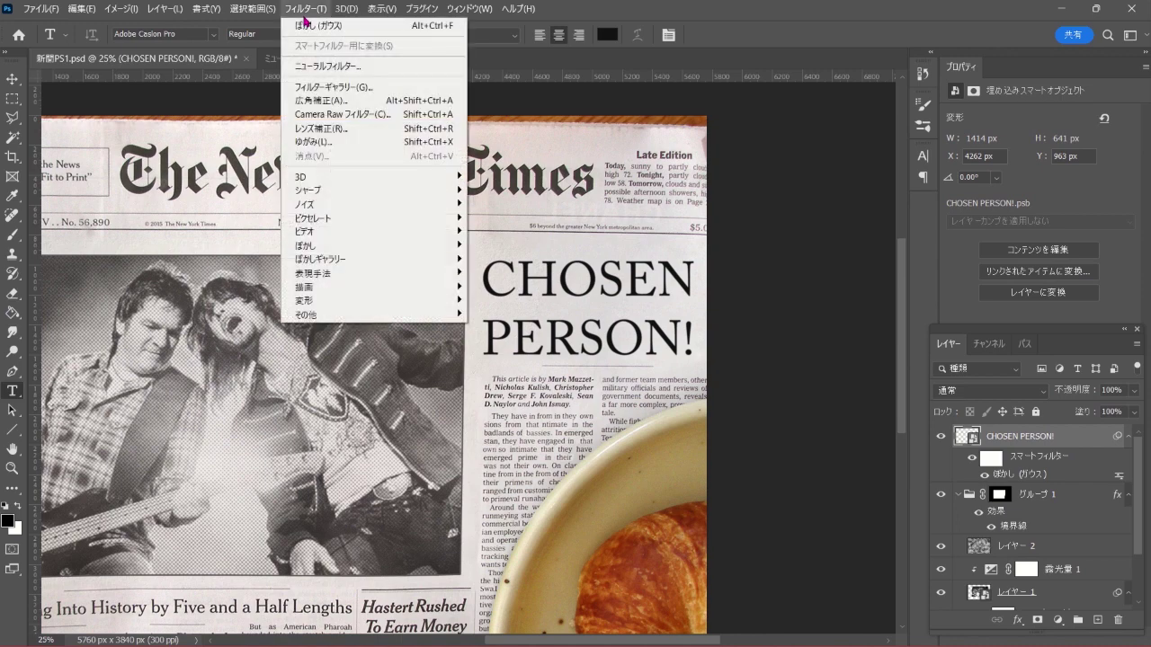
pyautogui.moveTo(306, 204)
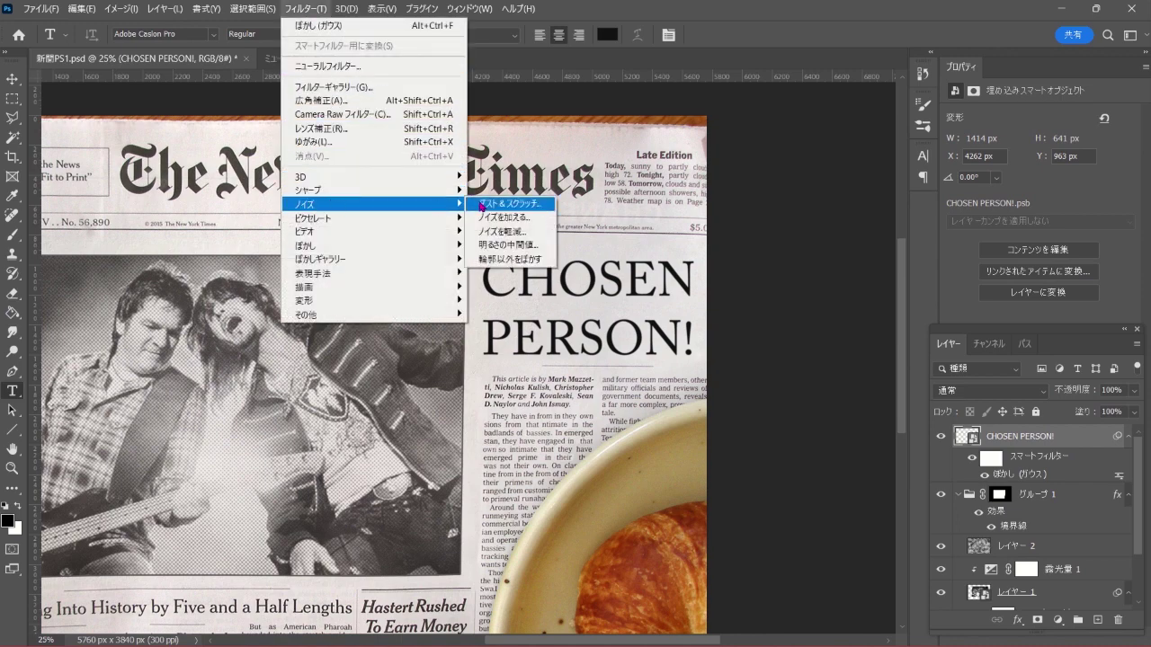
pyautogui.click(497, 218)
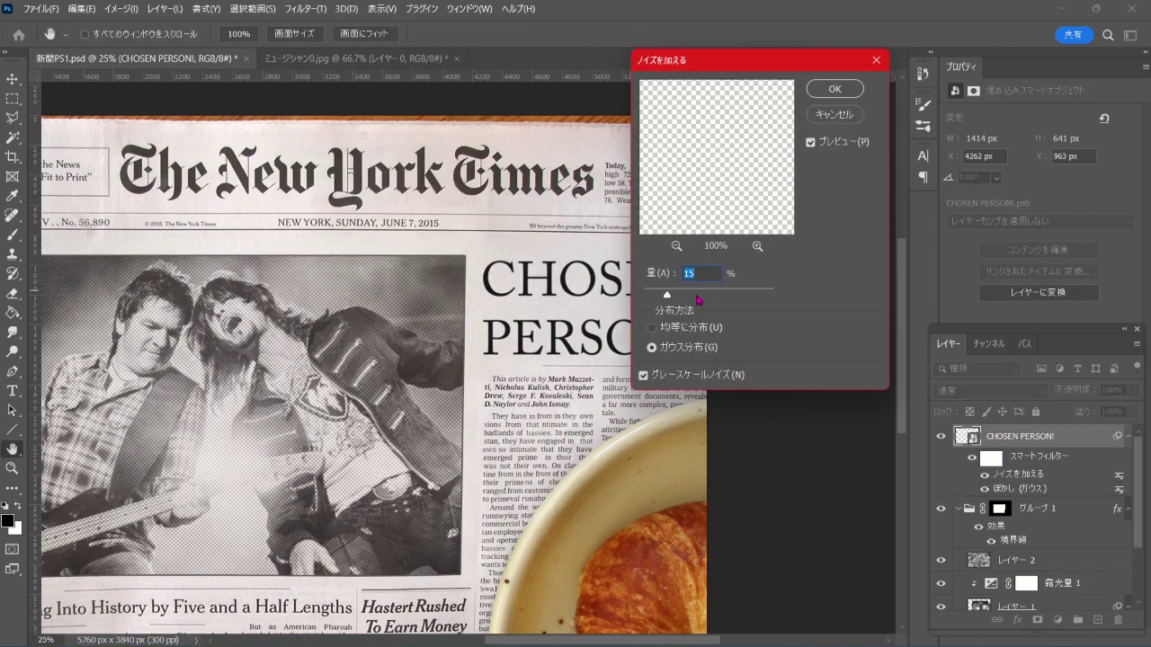
pyautogui.write('40')
pyautogui.click(834, 88)
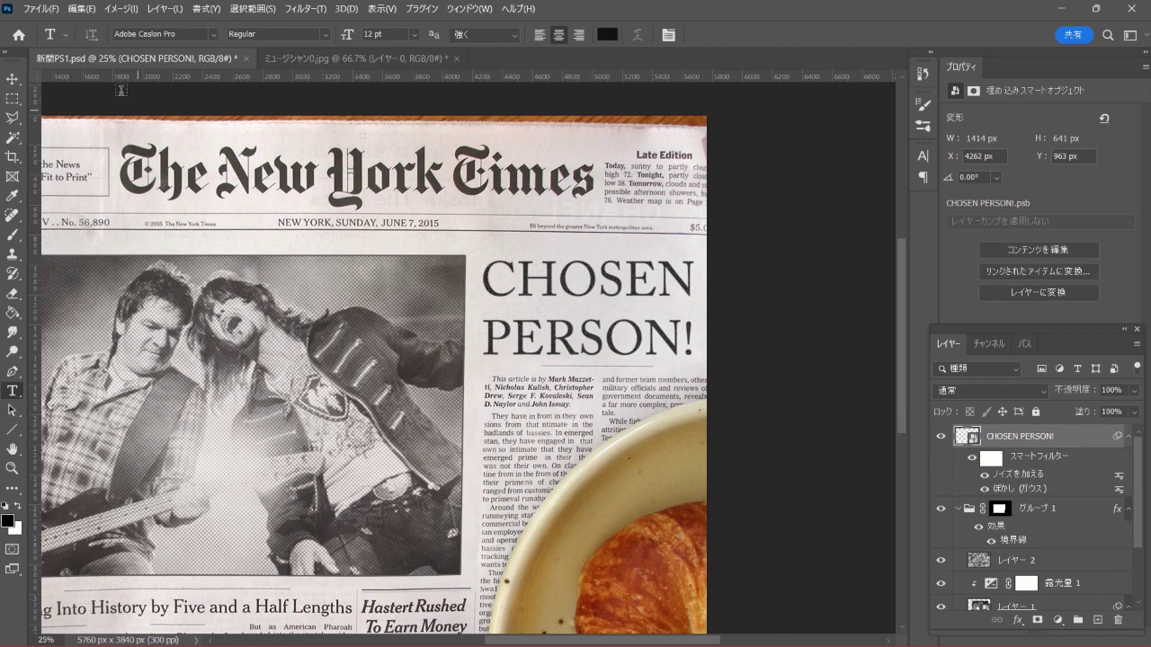
pyautogui.click(82, 9)
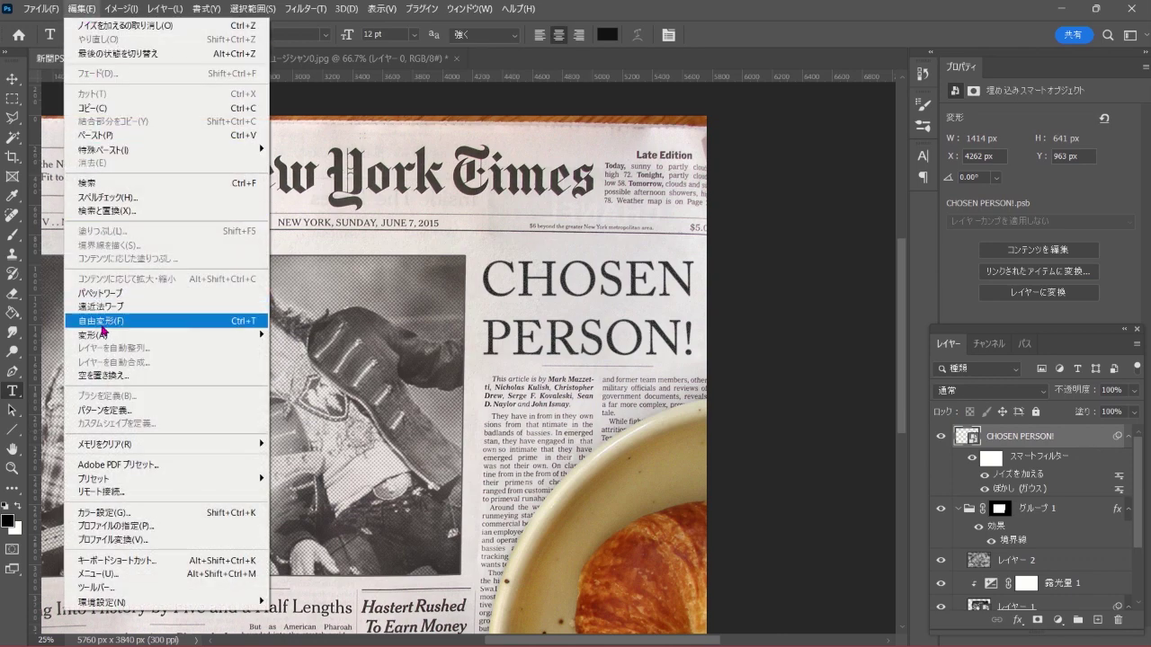
pyautogui.moveTo(99, 334)
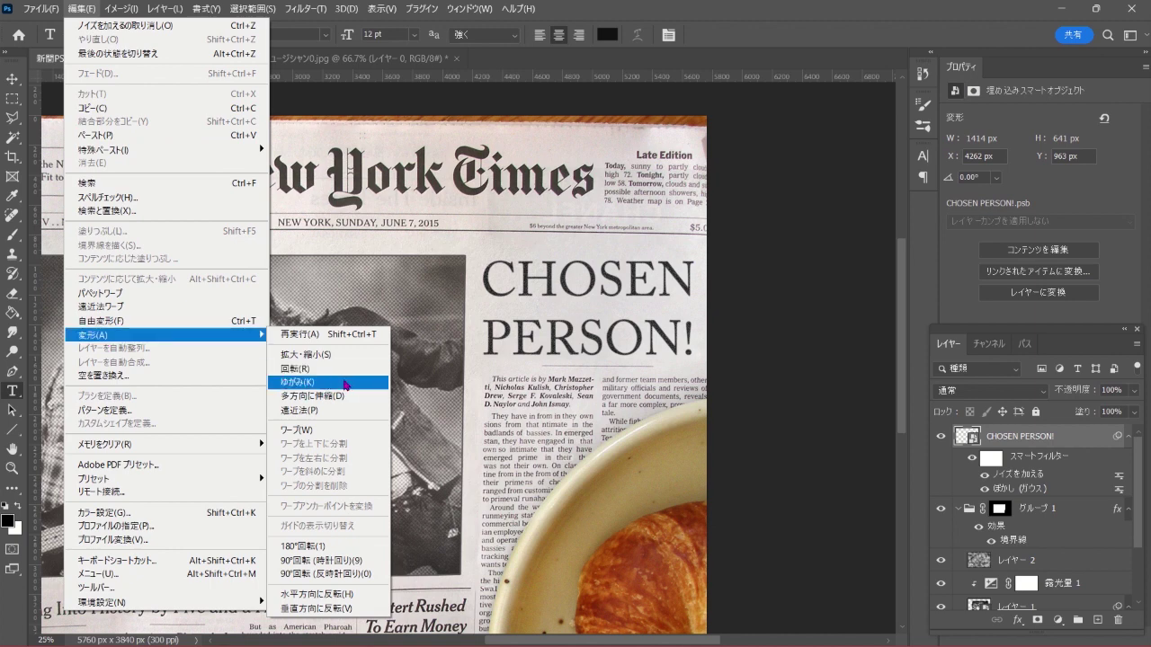
# Distort the headline by pulling its bottom-right corner down for a 0.82° tilt.
pyautogui.click(346, 385)
pyautogui.click(746, 262)
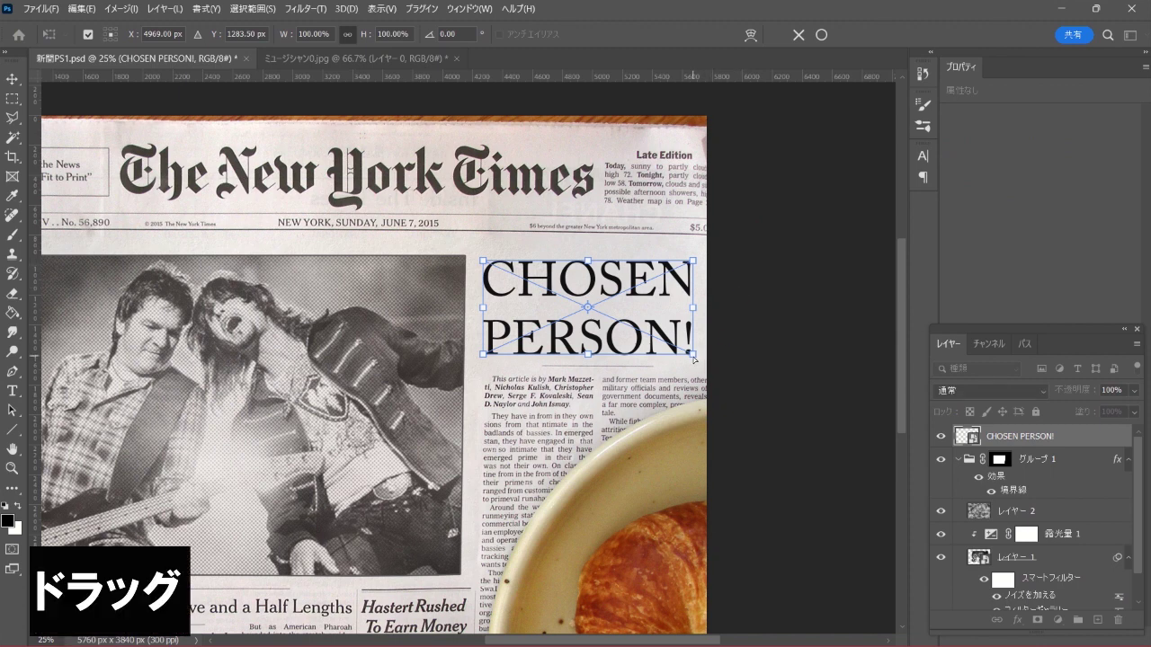
pyautogui.moveTo(694, 359); pyautogui.dragTo(694, 365)
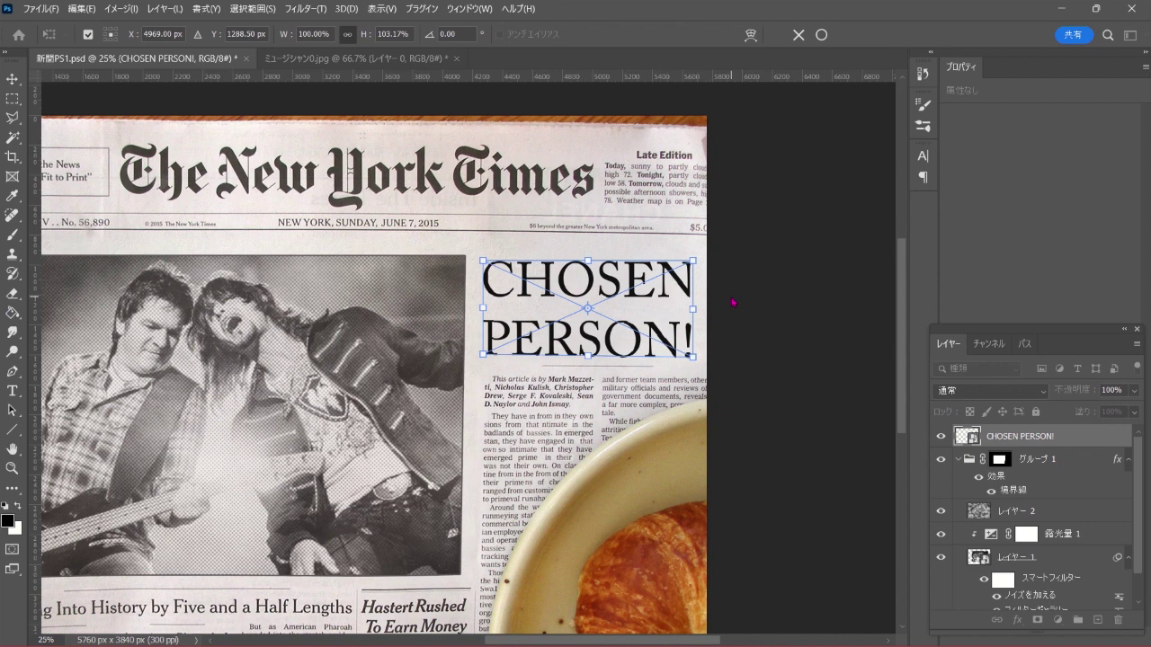
pyautogui.click(821, 35)
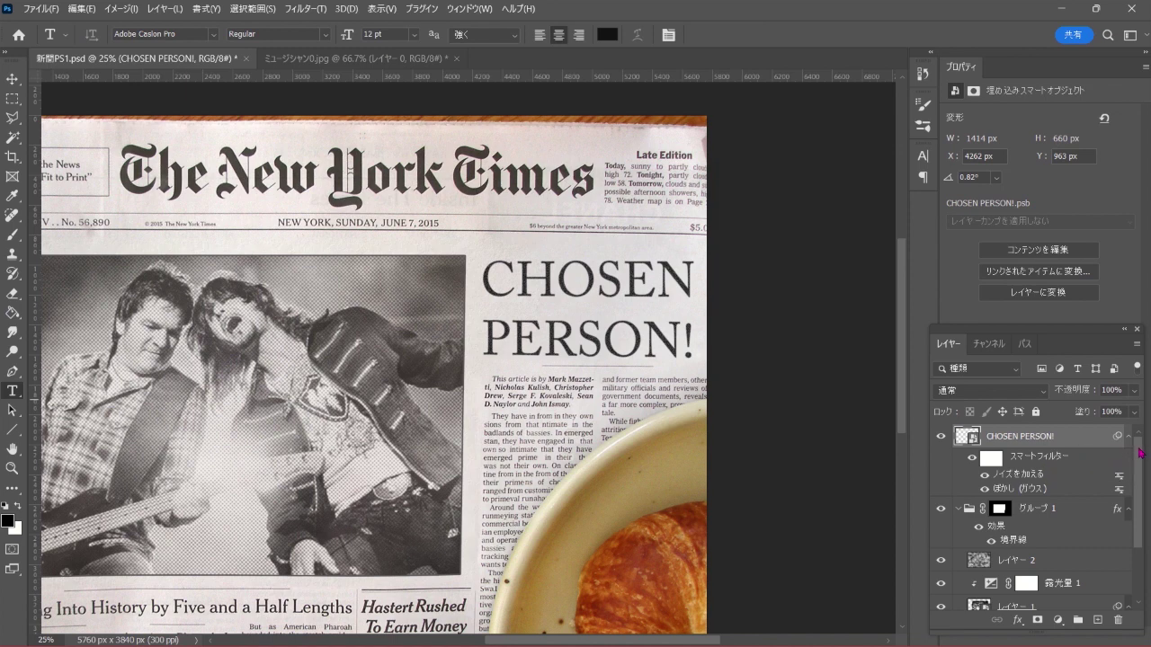
pyautogui.moveTo(1140, 454); pyautogui.dragTo(1145, 504)
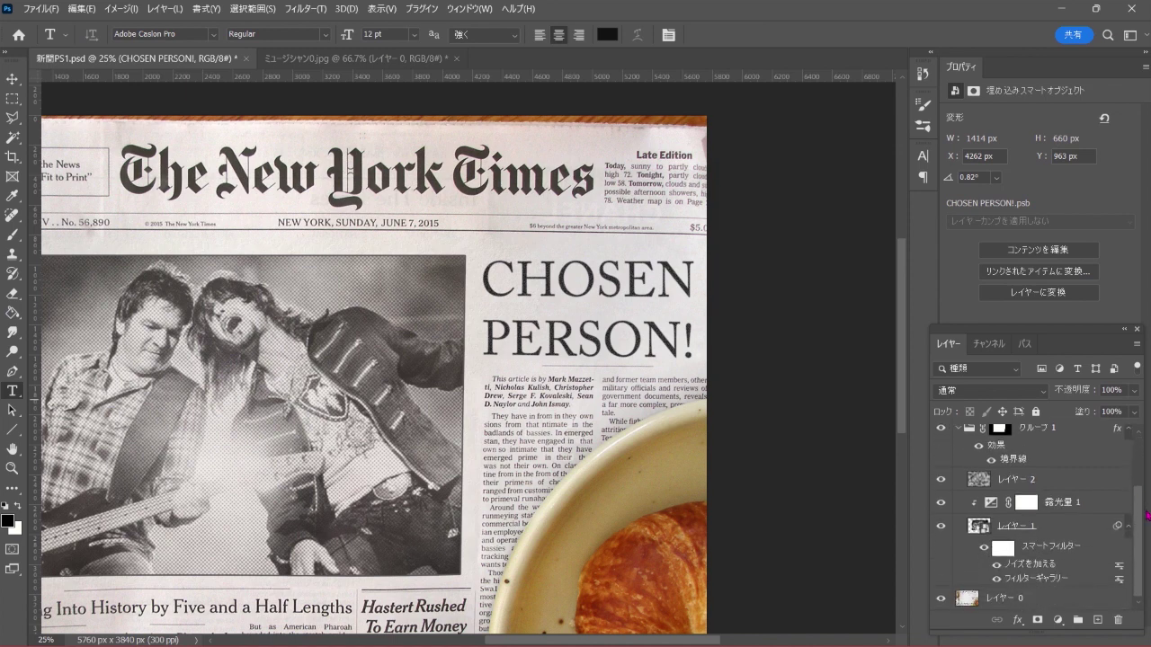
# Select Layer 1, fit the page on screen, and open the photo smart object's contents.
pyautogui.click(1081, 532)
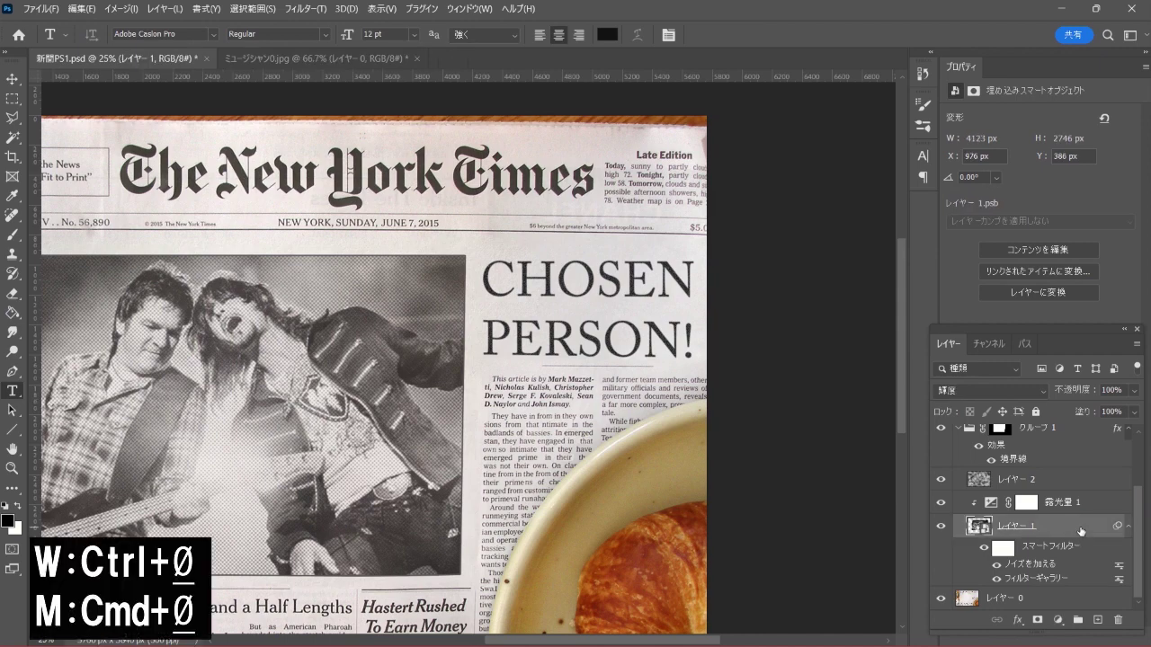
pyautogui.hotkey('ctrl', '0')
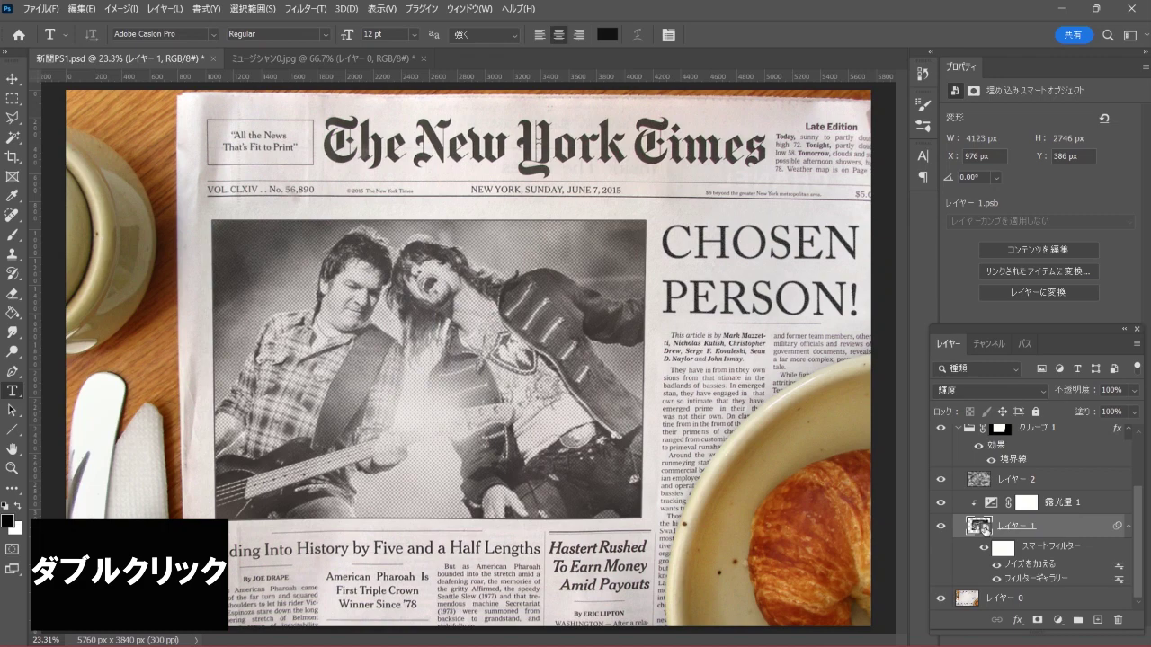
pyautogui.doubleClick(987, 529)
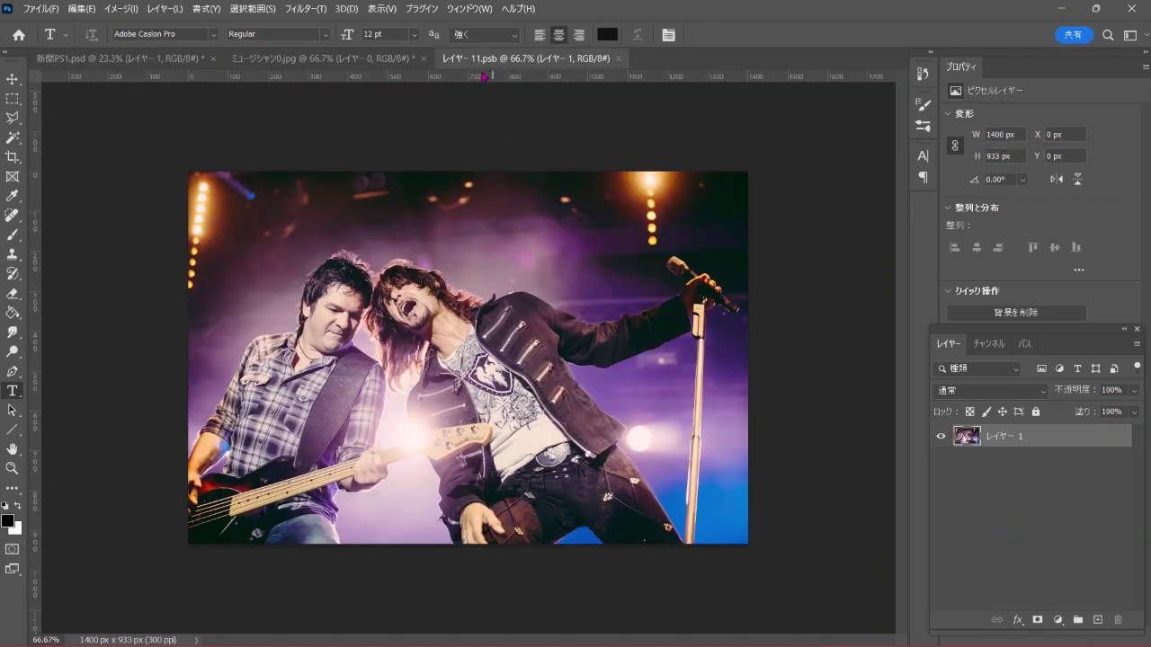
# Move the marathon runner layer from ミュージシャン0.jpg into the smart object document.
pyautogui.click(340, 59)
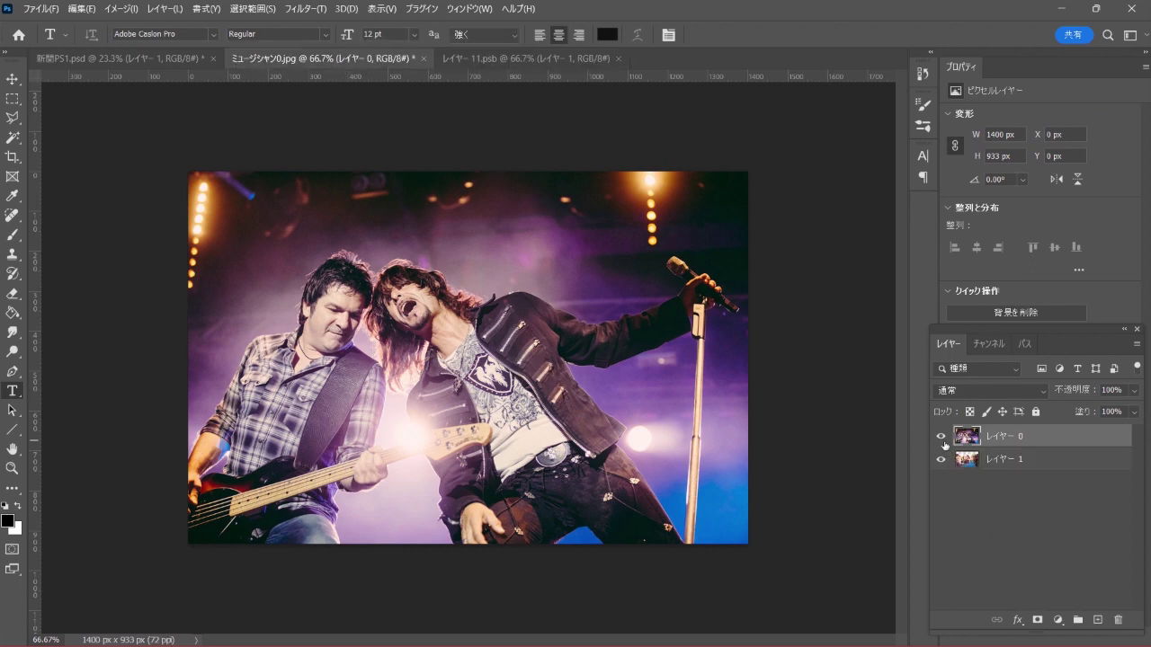
pyautogui.click(940, 436)
pyautogui.click(984, 465)
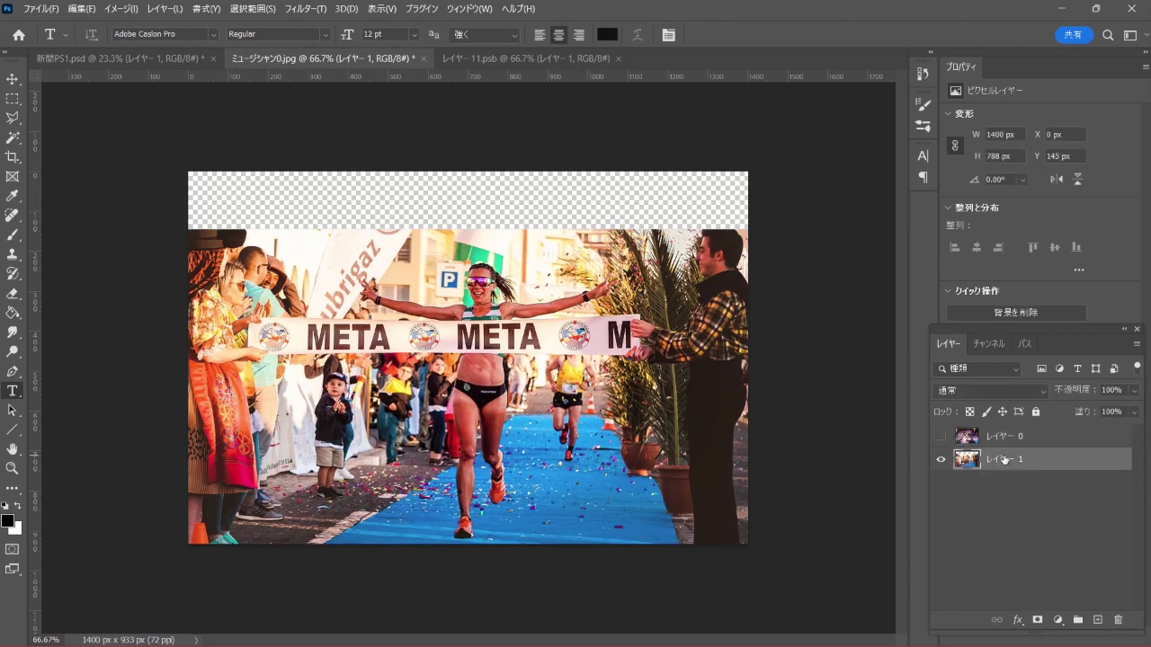
pyautogui.click(14, 79)
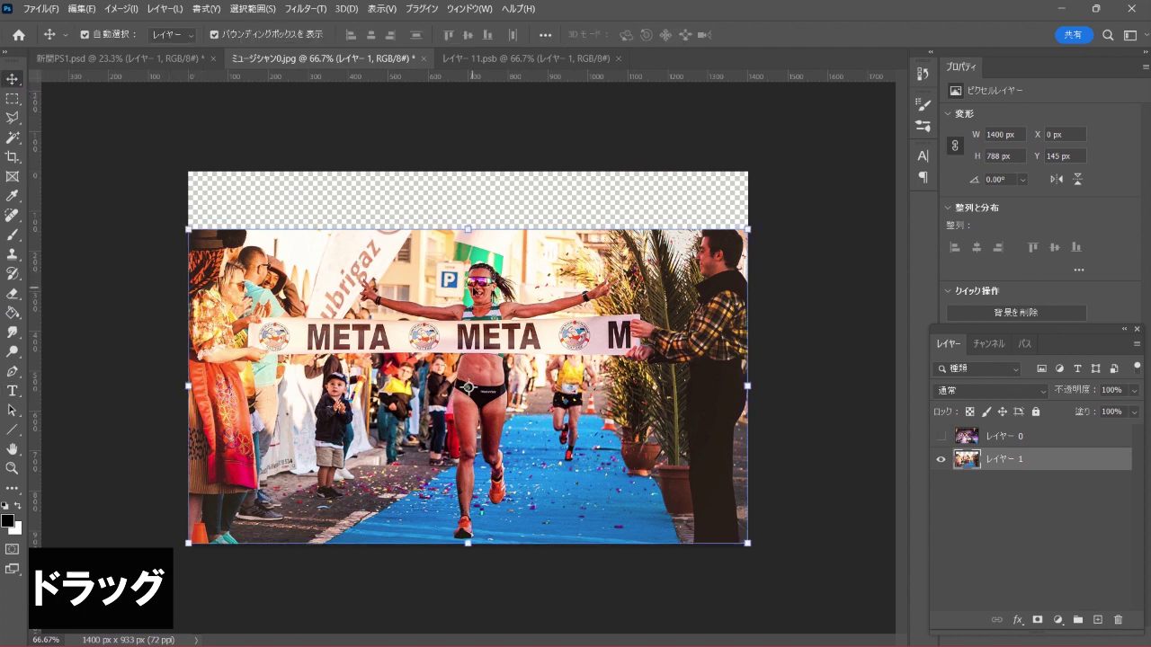
pyautogui.moveTo(481, 282); pyautogui.dragTo(549, 65)
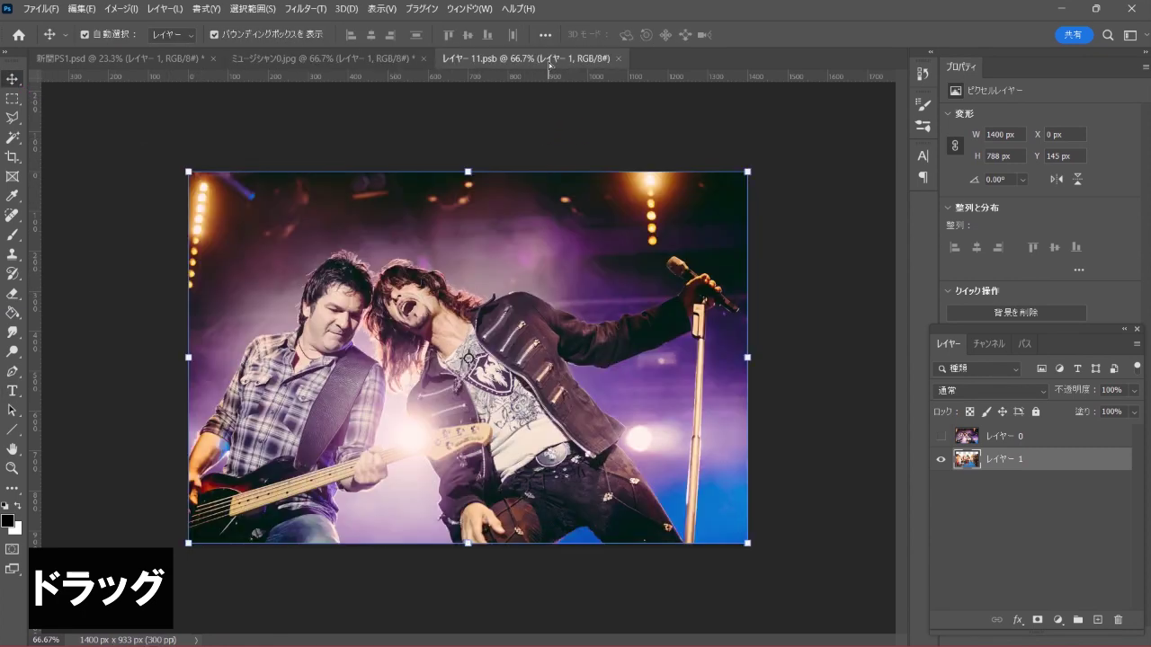
pyautogui.moveTo(487, 243); pyautogui.dragTo(480, 317)
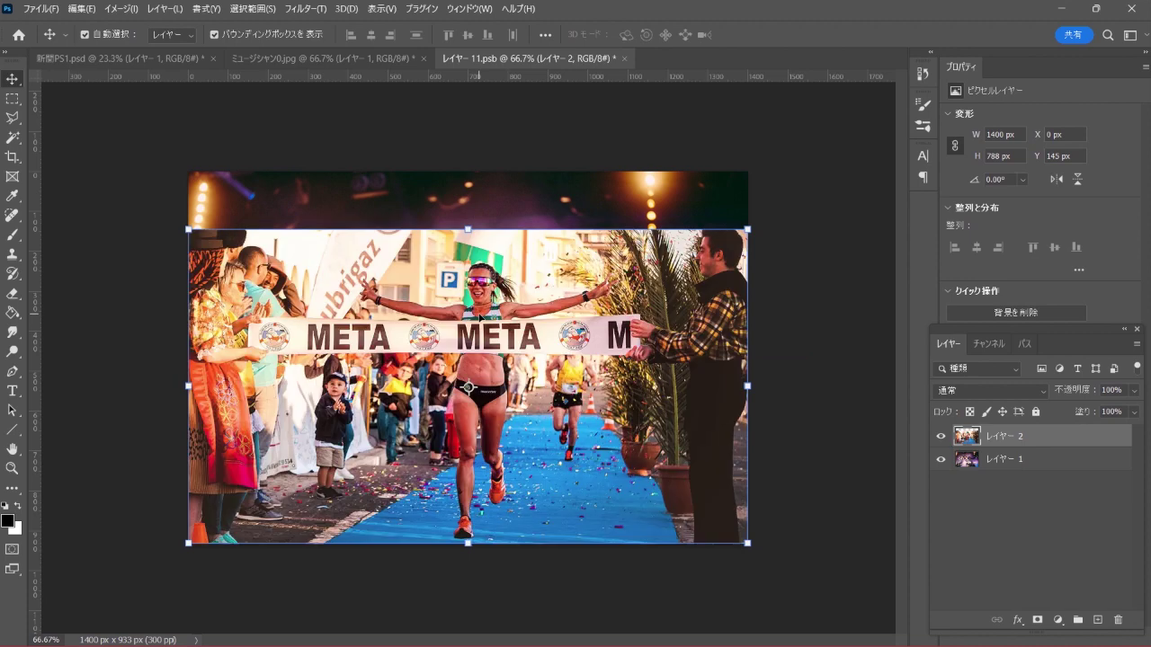
# Scale the runner photo to about 133%, hide the concert layer, and save.
pyautogui.hotkey('ctrl', 't')
pyautogui.moveTo(468, 230); pyautogui.dragTo(484, 135)
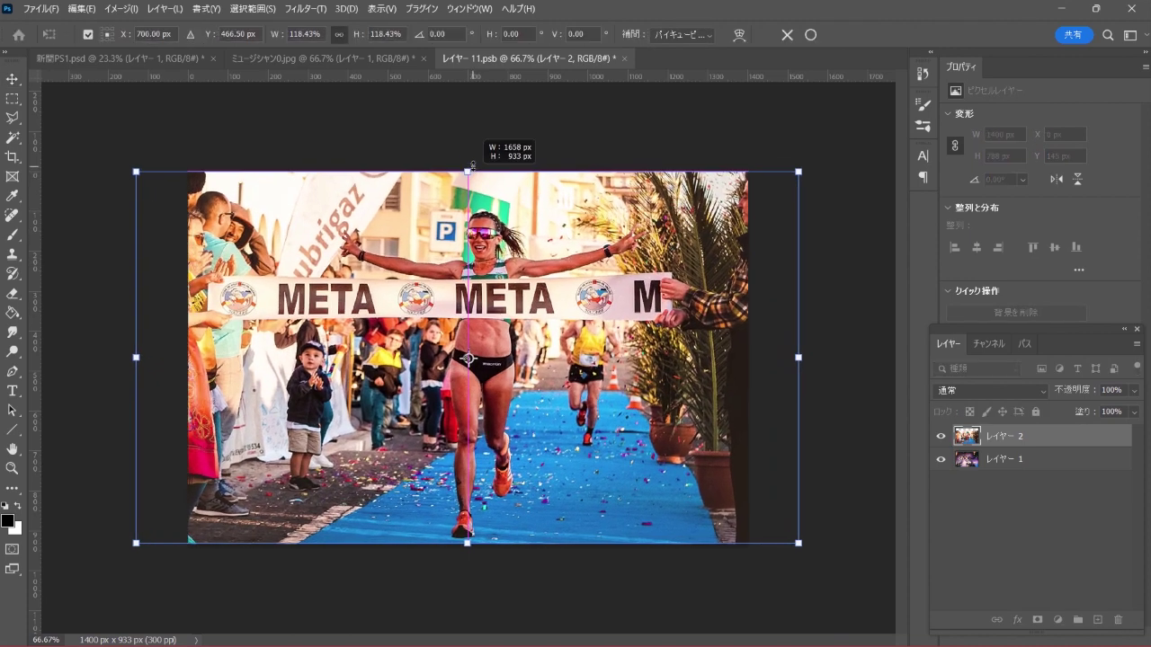
pyautogui.moveTo(468, 543); pyautogui.dragTo(468, 552)
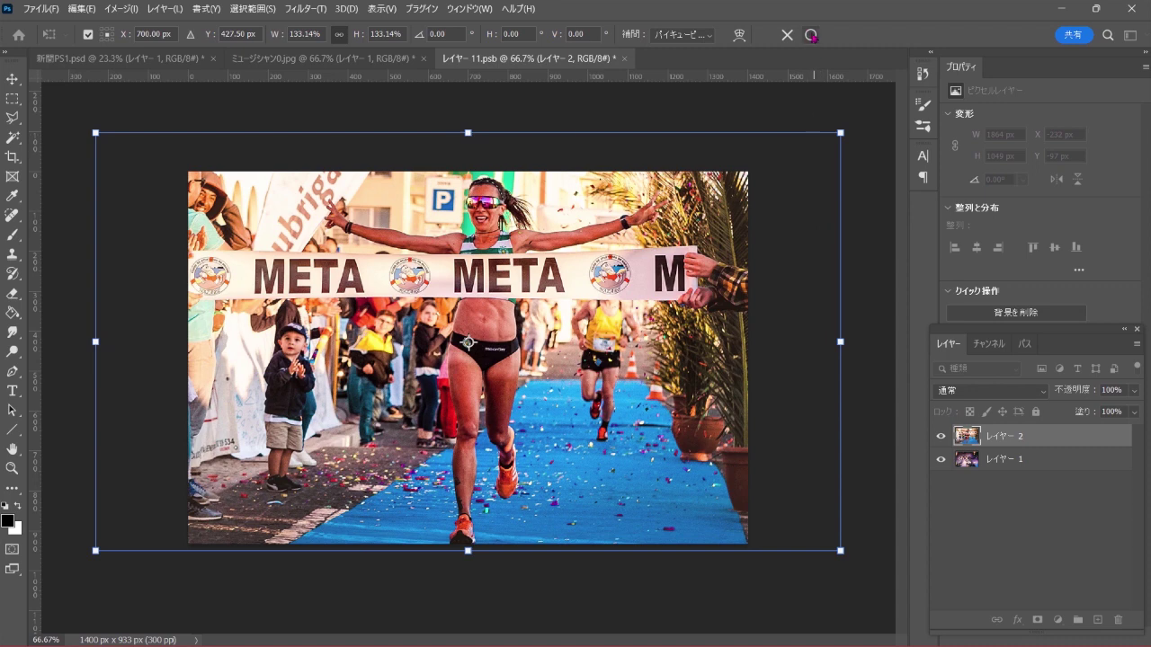
pyautogui.click(811, 35)
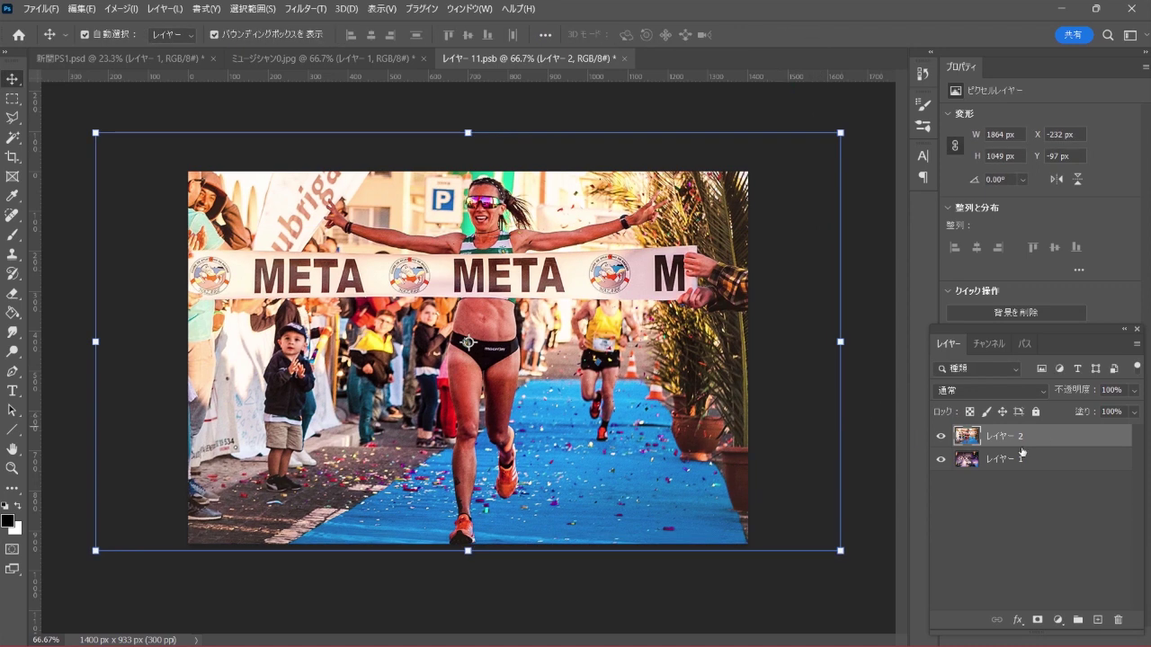
pyautogui.click(939, 460)
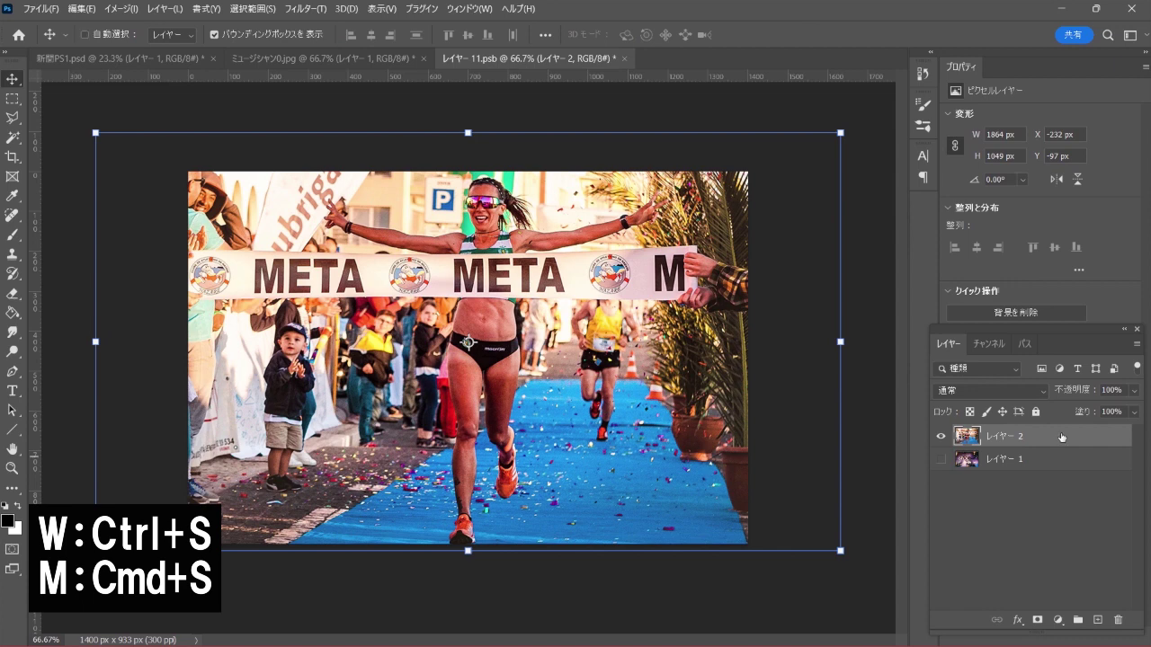
pyautogui.hotkey('ctrl', 's')
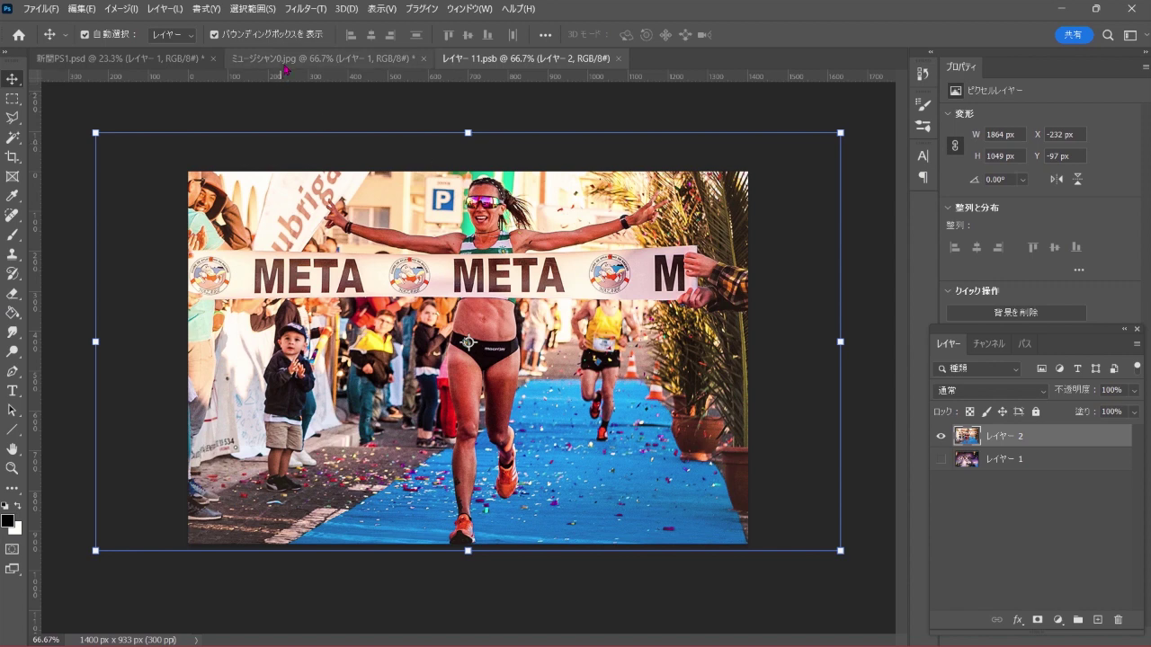
# In 新聞PS1.psd, shrink the runner photo and shift it left to fit the frame.
pyautogui.click(149, 60)
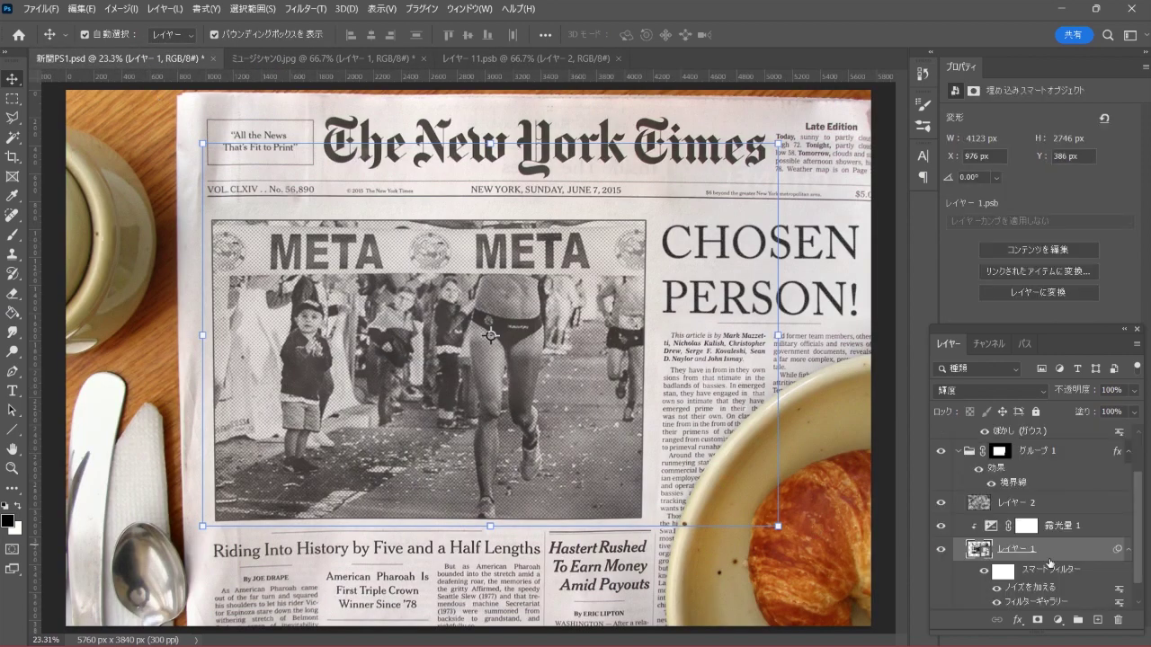
pyautogui.hotkey('ctrl', 't')
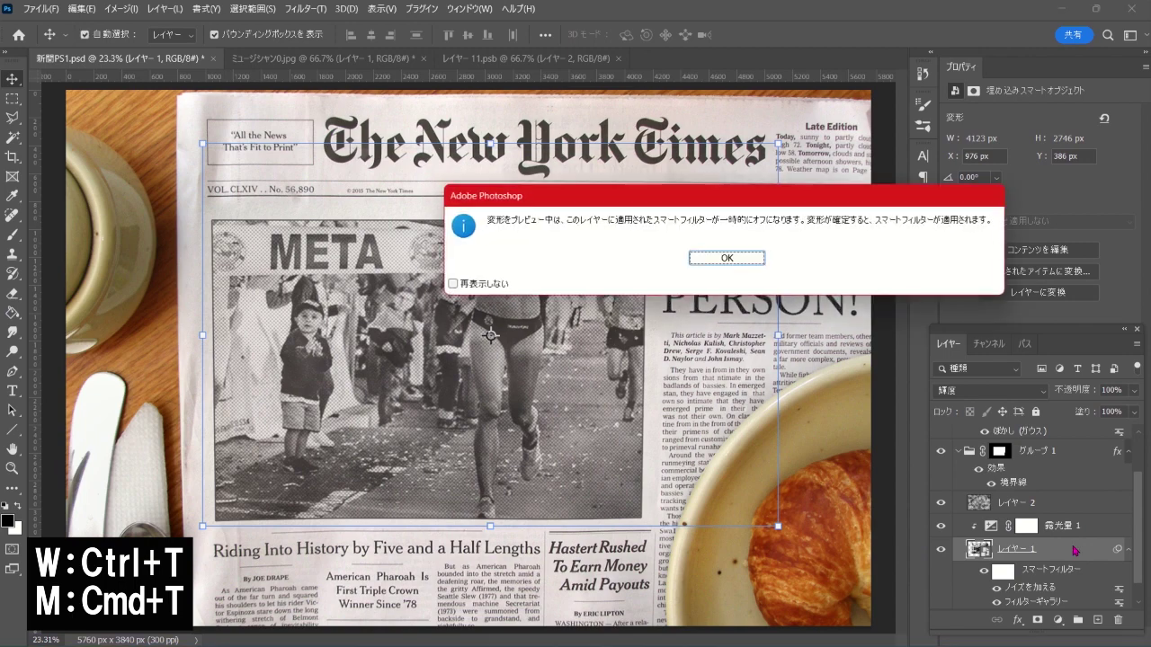
pyautogui.click(728, 258)
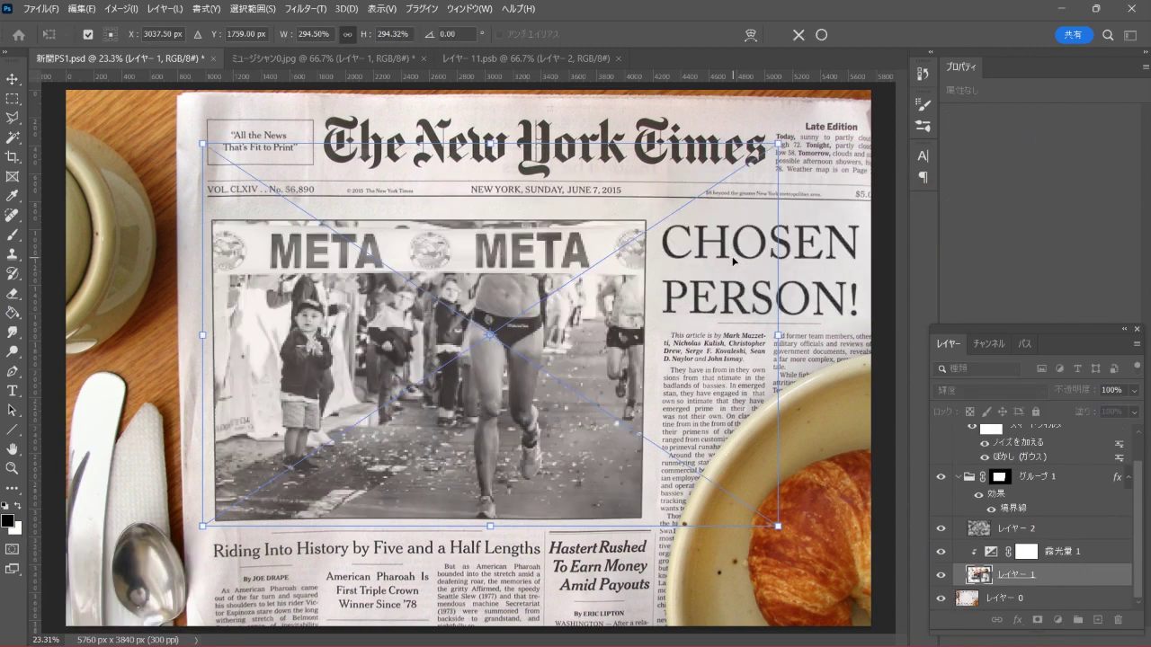
pyautogui.moveTo(490, 144); pyautogui.dragTo(497, 217)
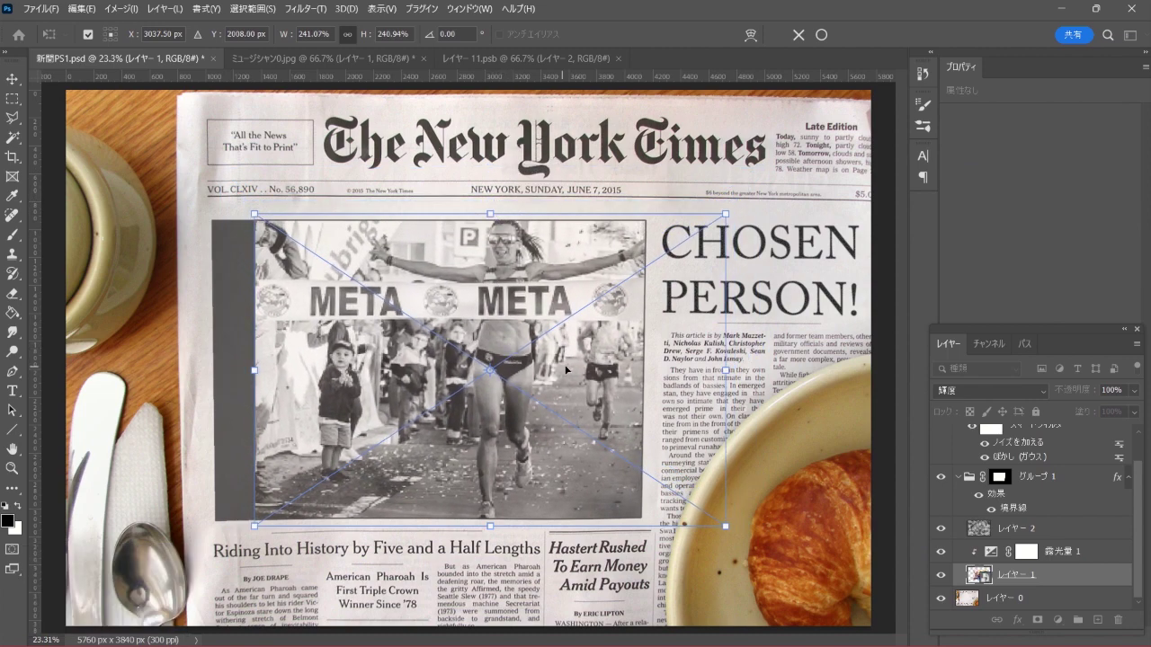
pyautogui.moveTo(568, 369); pyautogui.dragTo(510, 385)
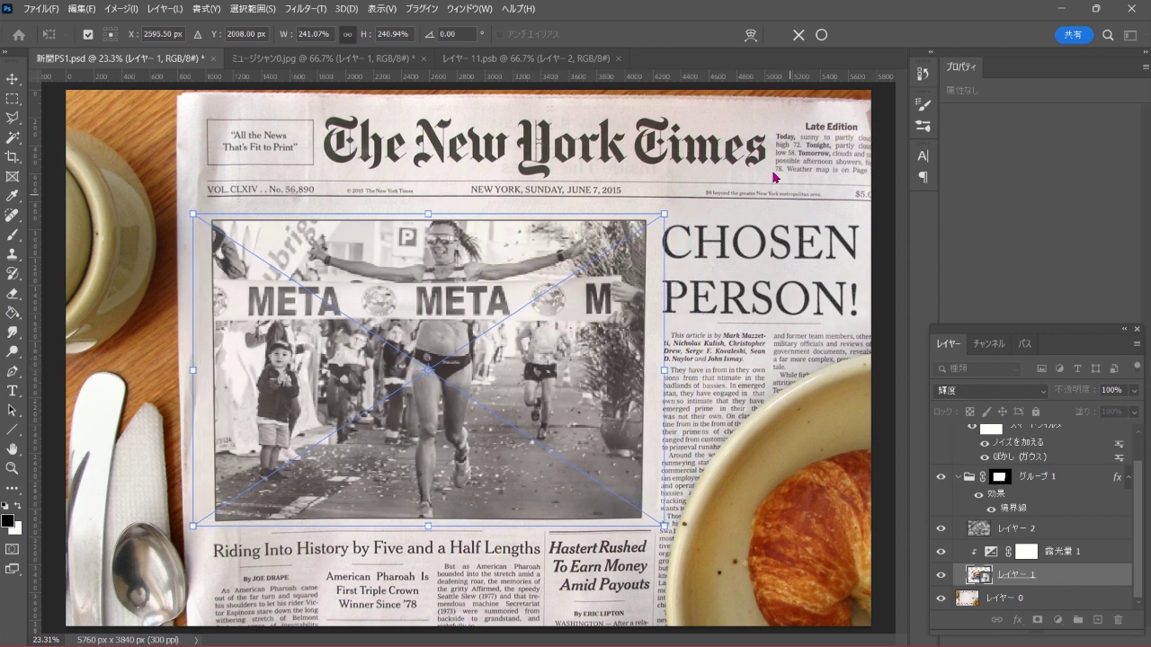
pyautogui.click(822, 35)
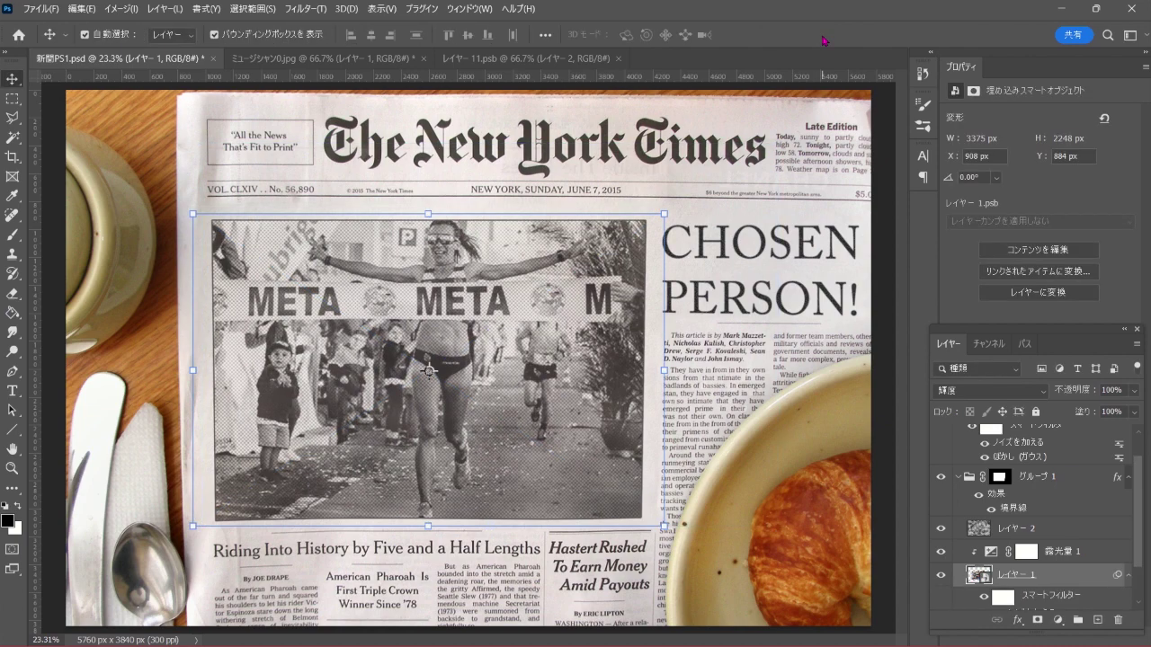
pyautogui.press('m')
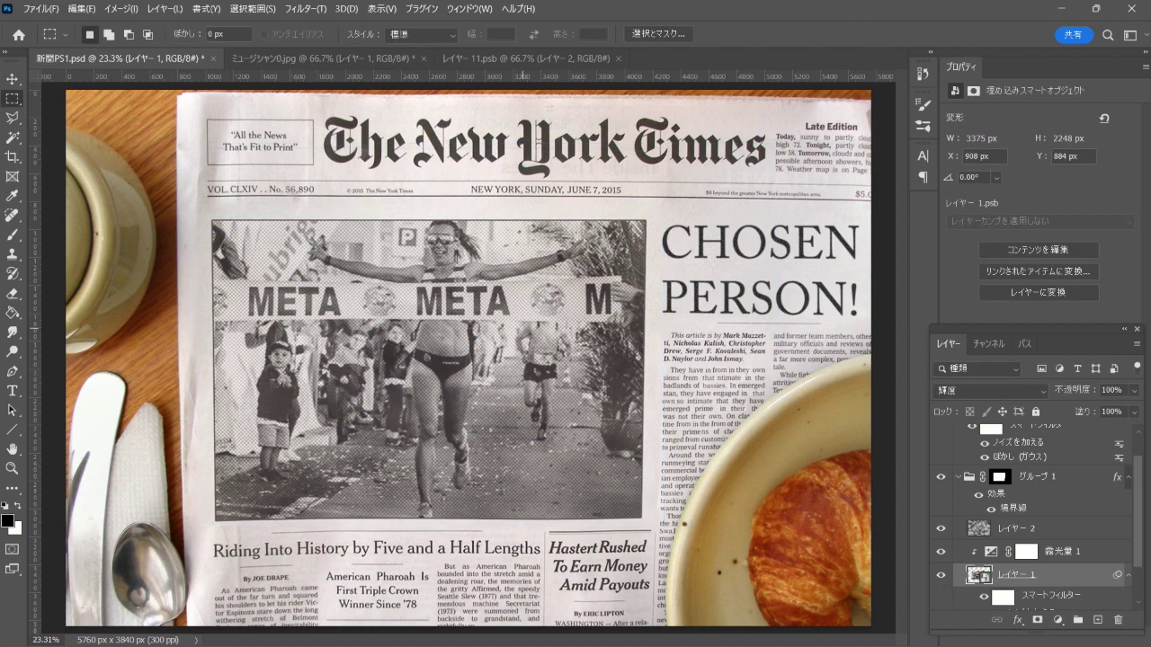